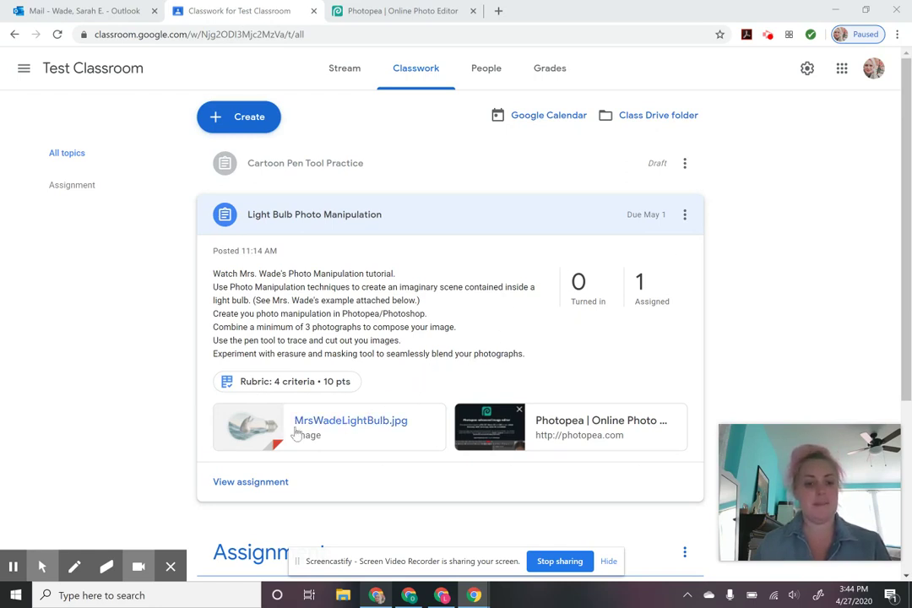
- Open the example light bulb image attached to the Light Bulb Photo Manipulation assignment, examine it, and close the preview
click(252, 433)
click(252, 433)
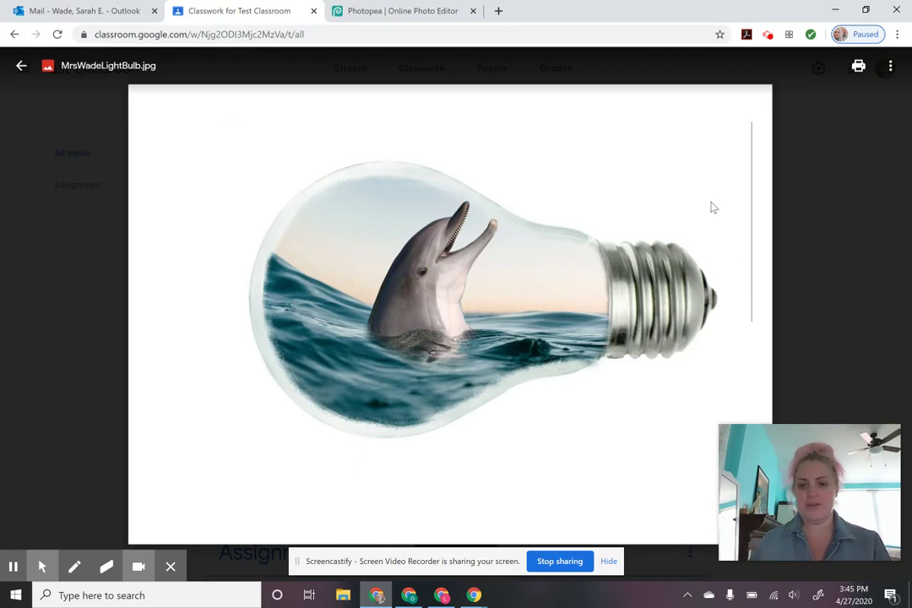
click(819, 218)
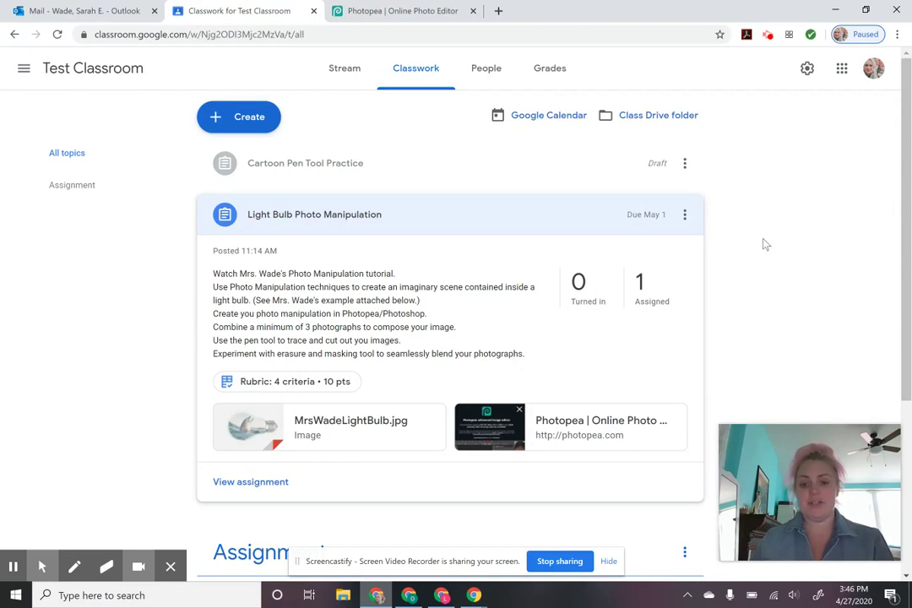
- Switch to Photopea and hide and show the dolphin and ocean wave layers to examine how the light bulb composition is built
click(414, 8)
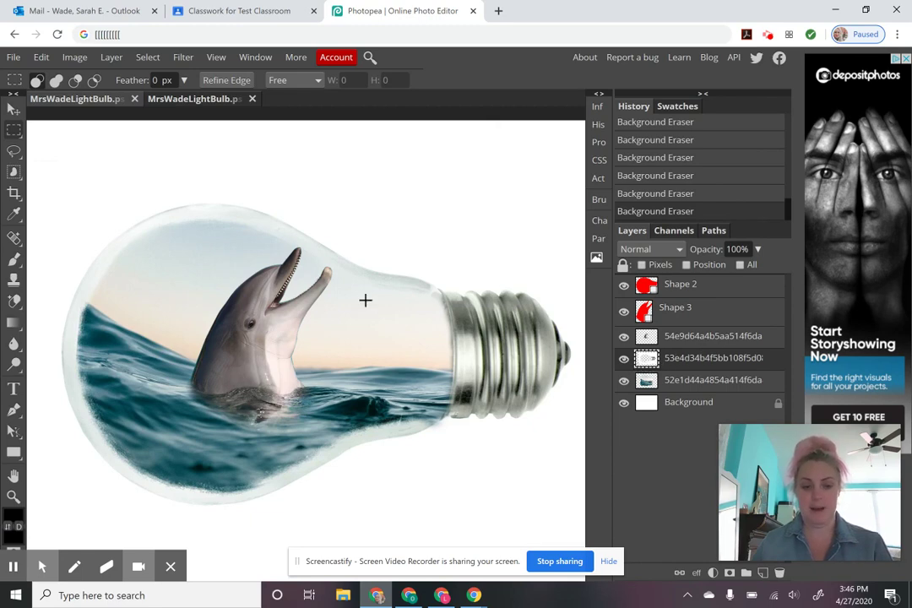
click(624, 337)
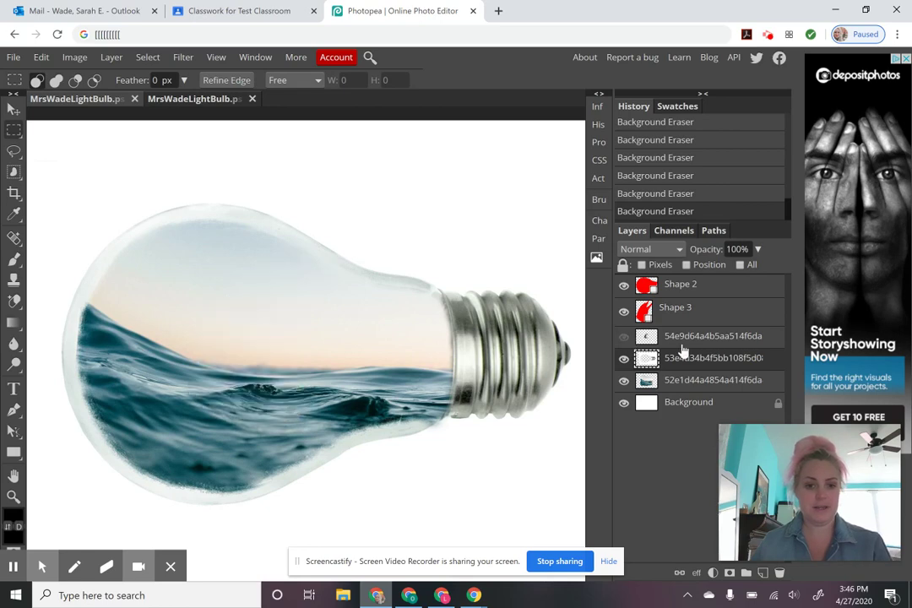
click(624, 382)
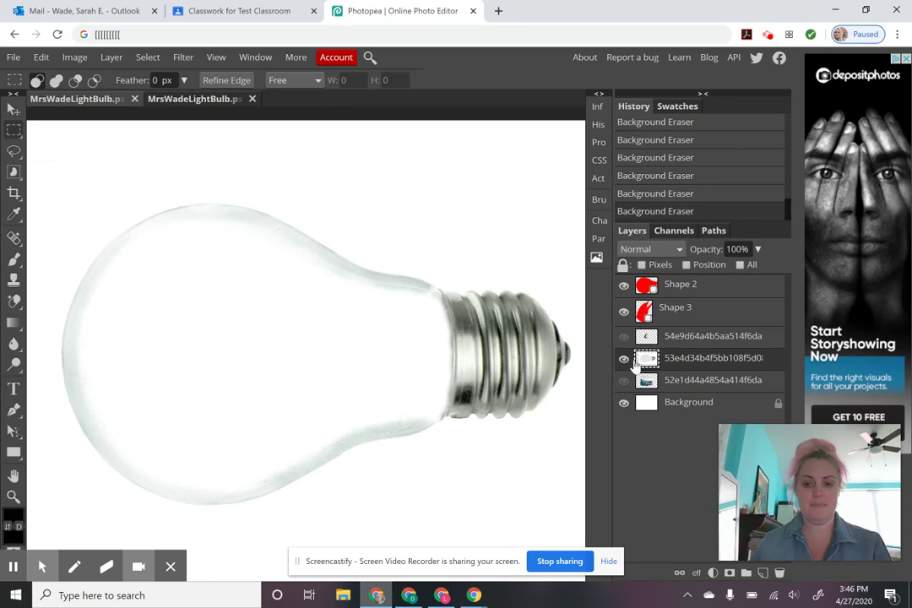
click(624, 380)
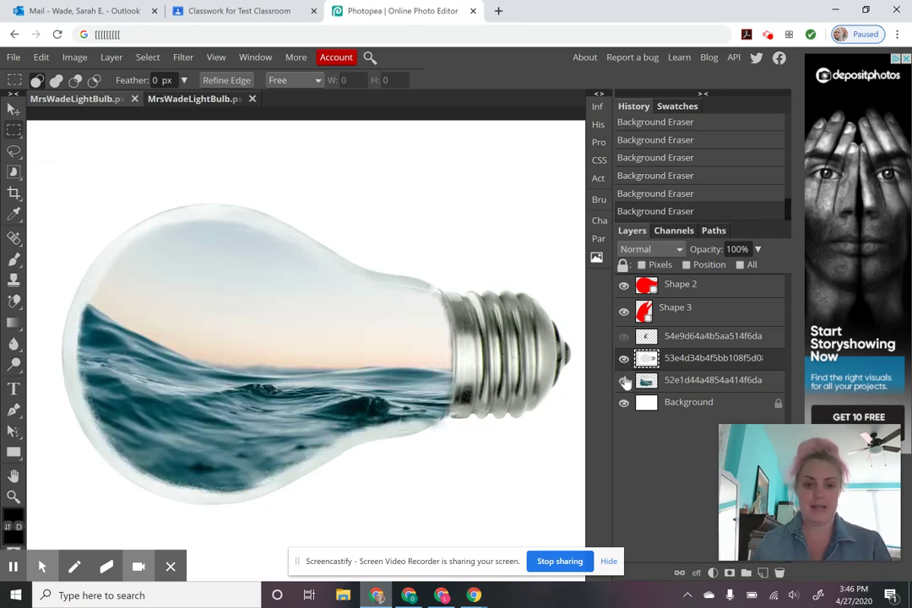
click(624, 336)
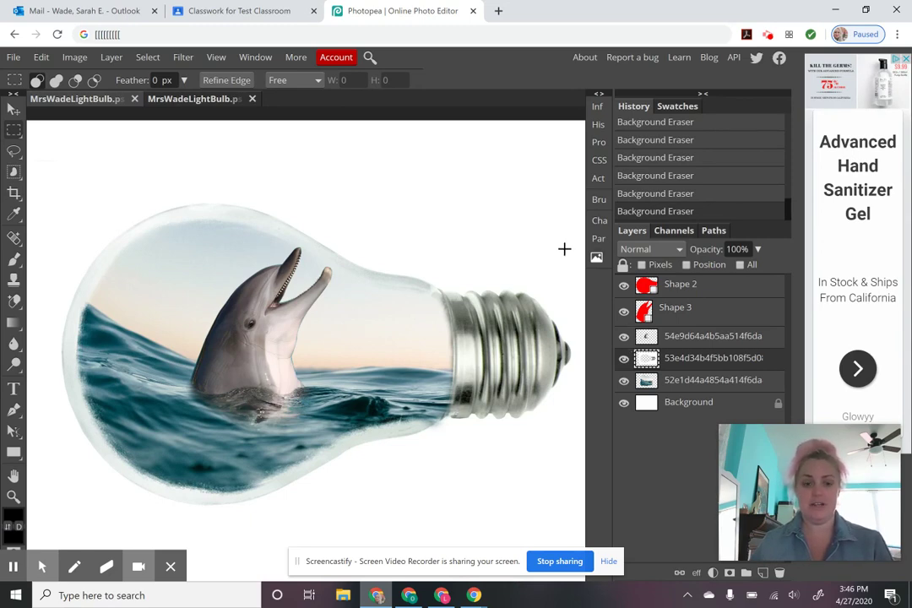
- In the second open light bulb document, hide and show the tornado and meadow layers to examine the composition
click(186, 99)
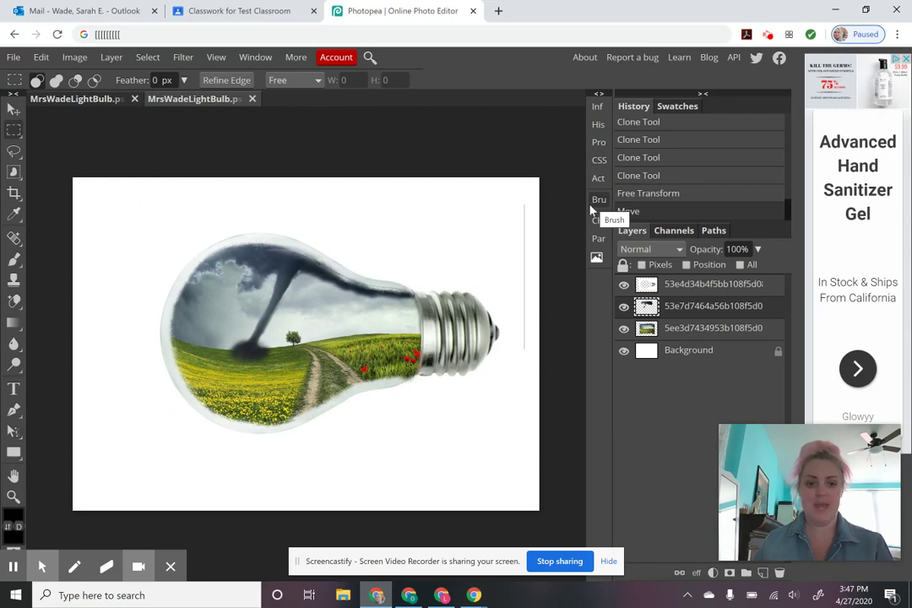
click(624, 307)
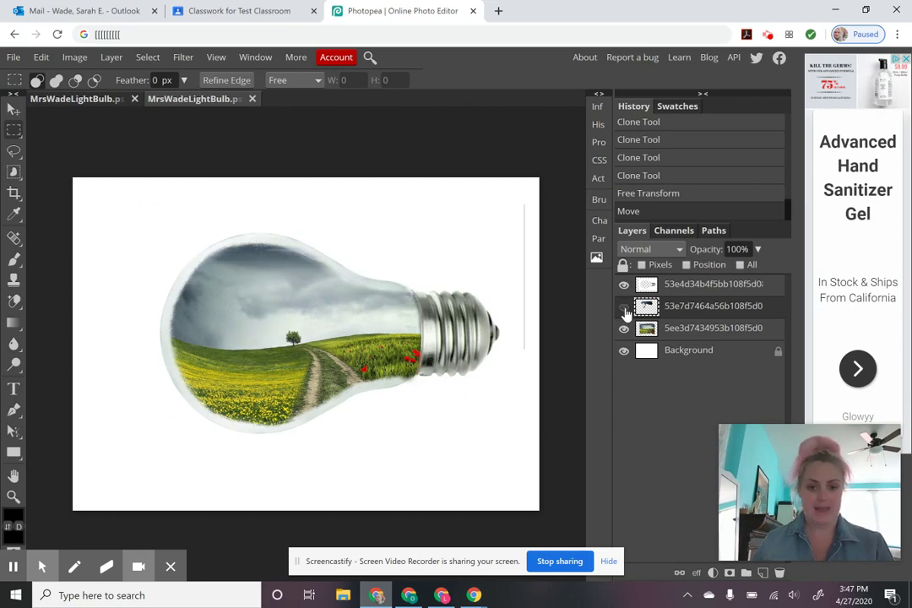
click(625, 329)
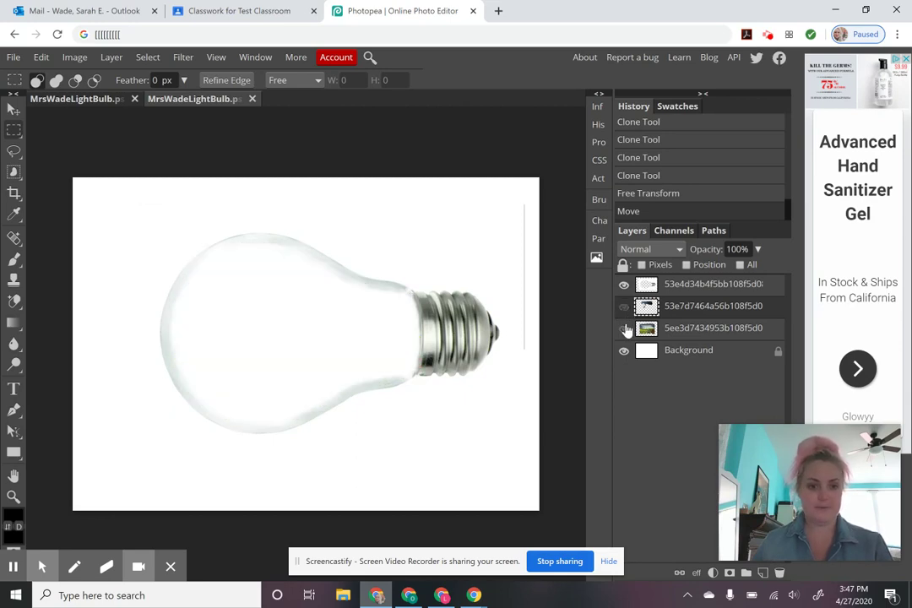
click(624, 328)
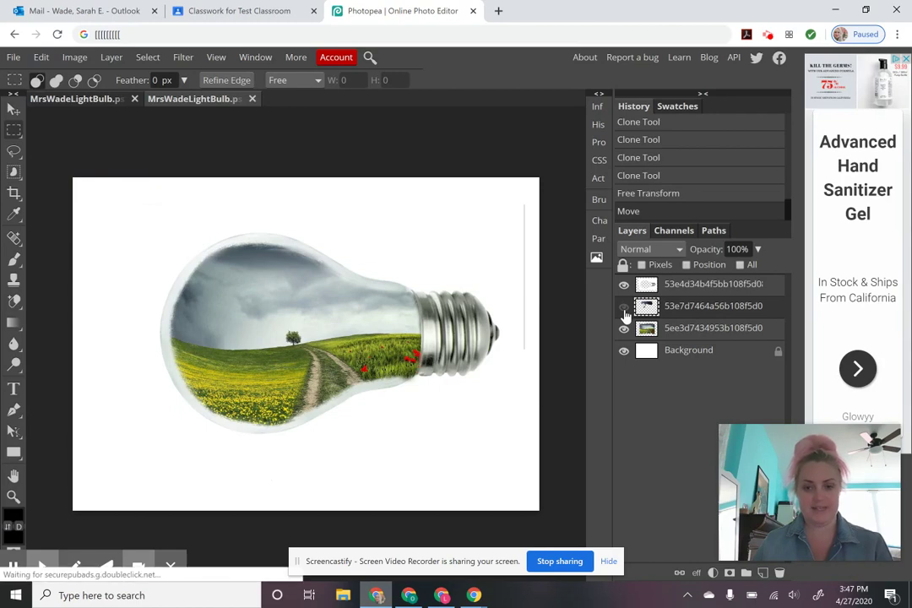
click(624, 309)
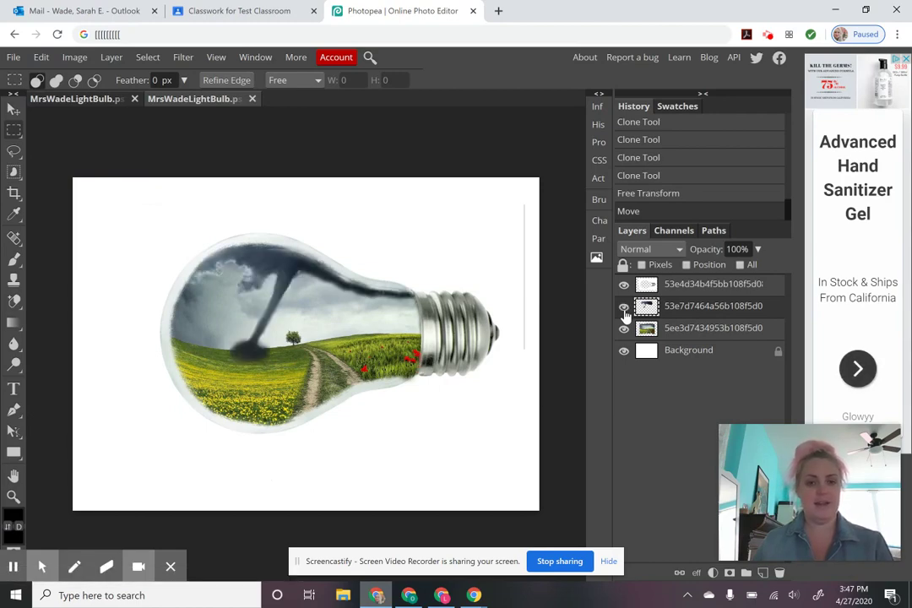
click(12, 566)
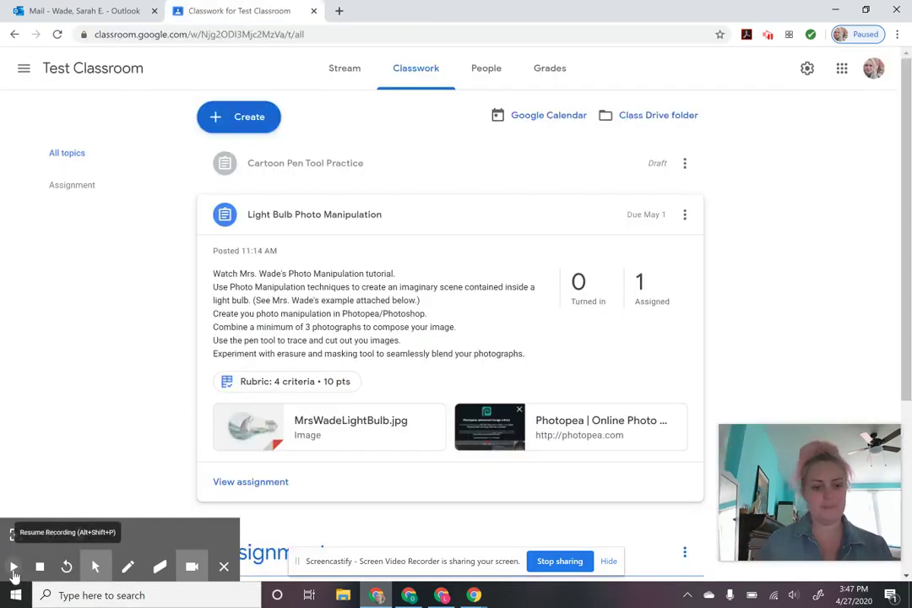
click(12, 567)
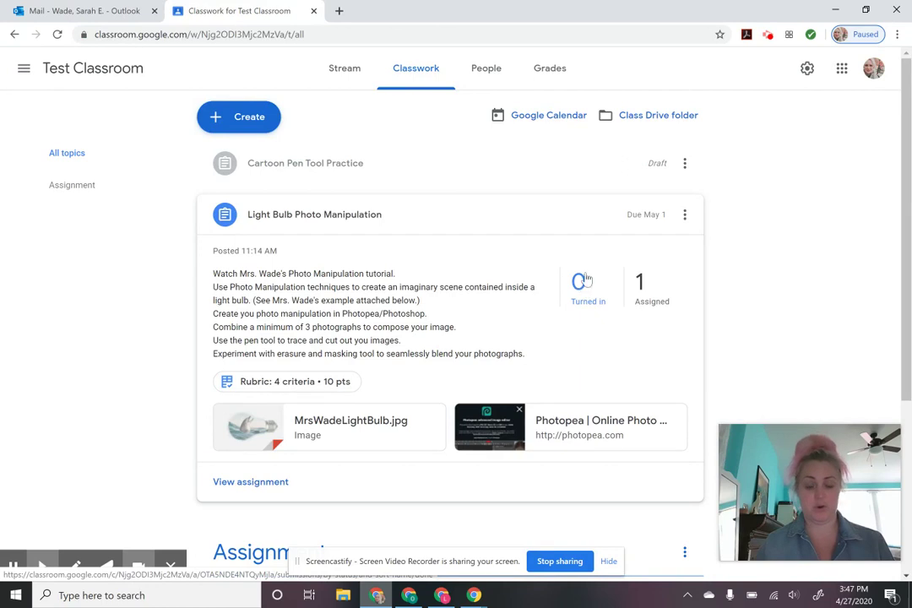
- Open Photopea from the assignment's link and start a new project named with the teacher's title and surname followed by "Lightbulb"
click(492, 424)
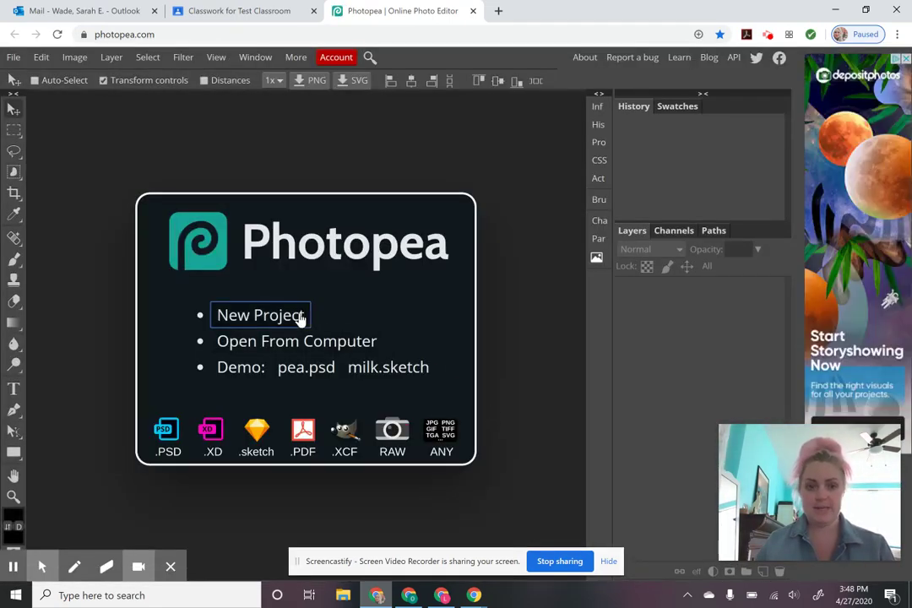
click(300, 319)
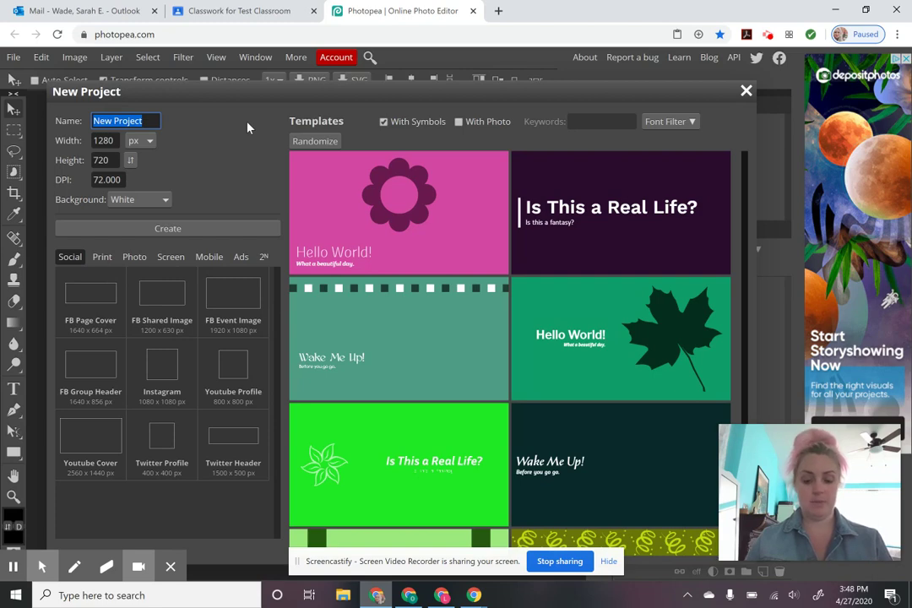
text(MrsWa)
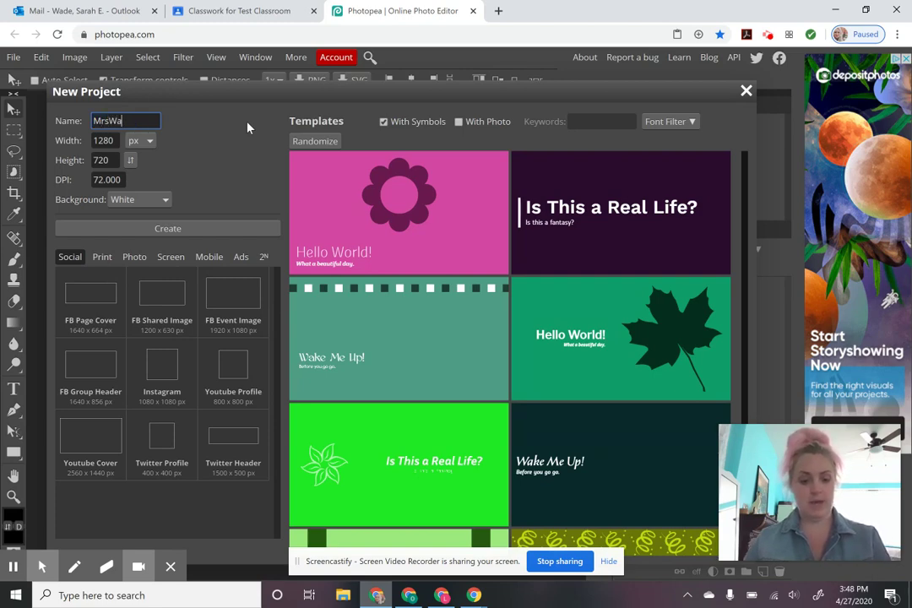
text(deLigh)
text(tb)
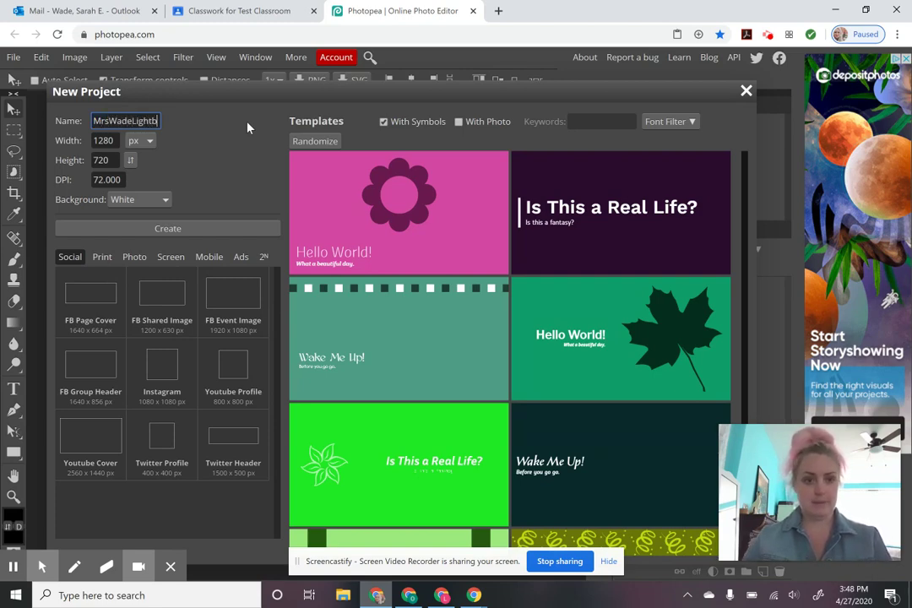
text(ulb)
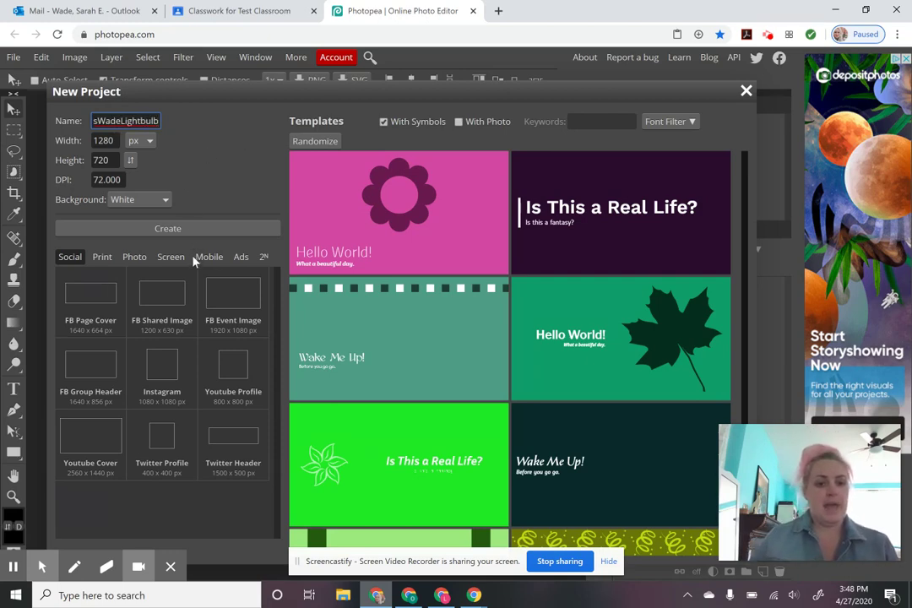
- Apply the 5 x 7 in photo preset, swap it to 7 in wide by 5 in high, and create the project
click(110, 263)
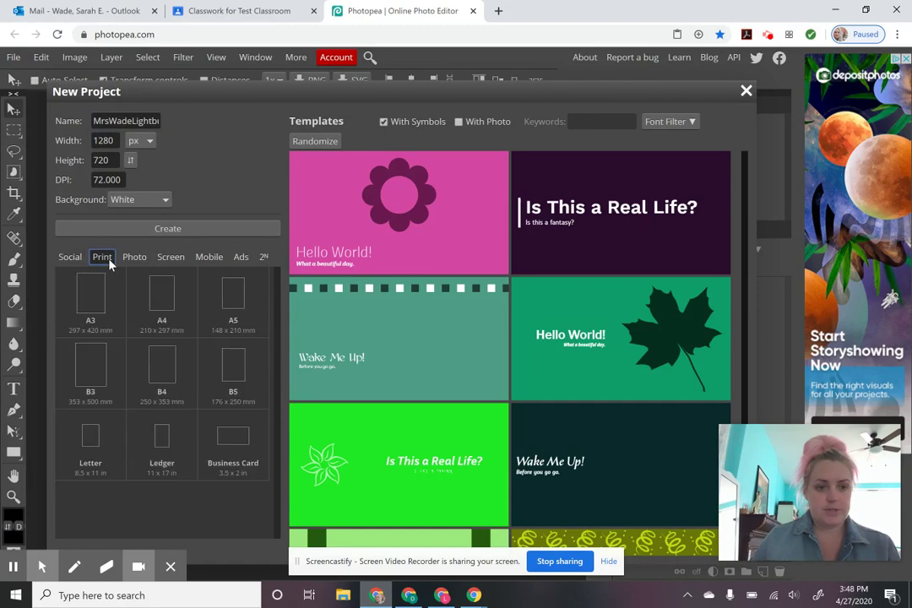
click(132, 258)
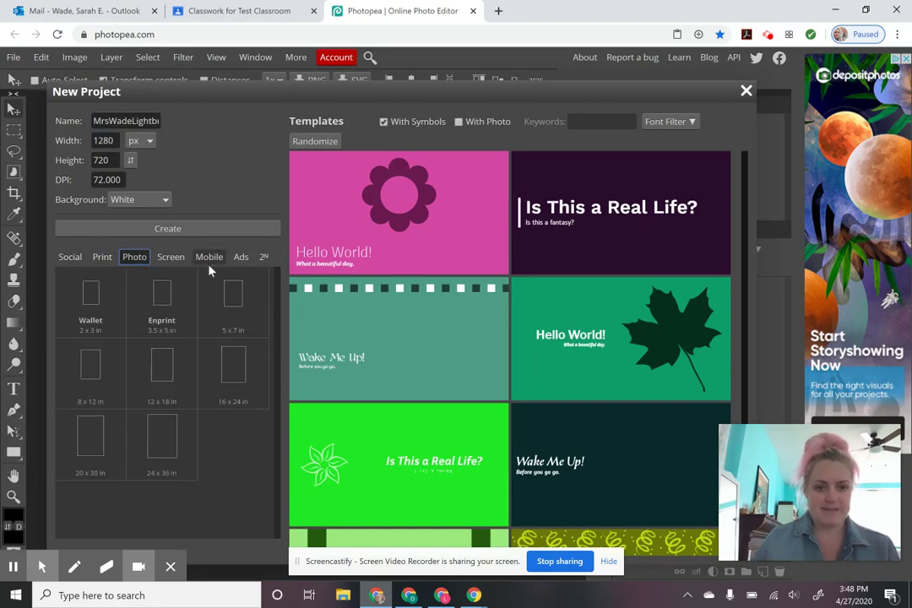
click(246, 289)
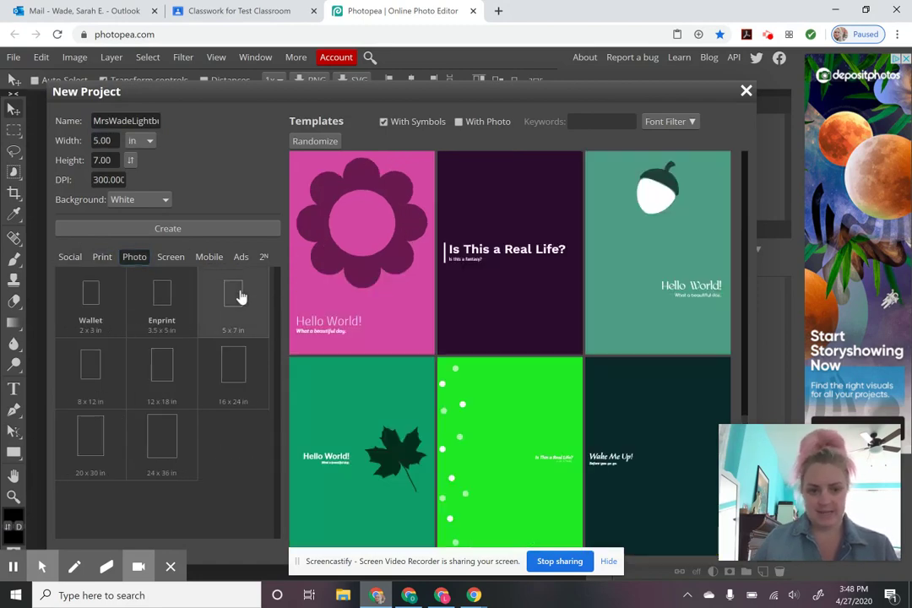
click(130, 161)
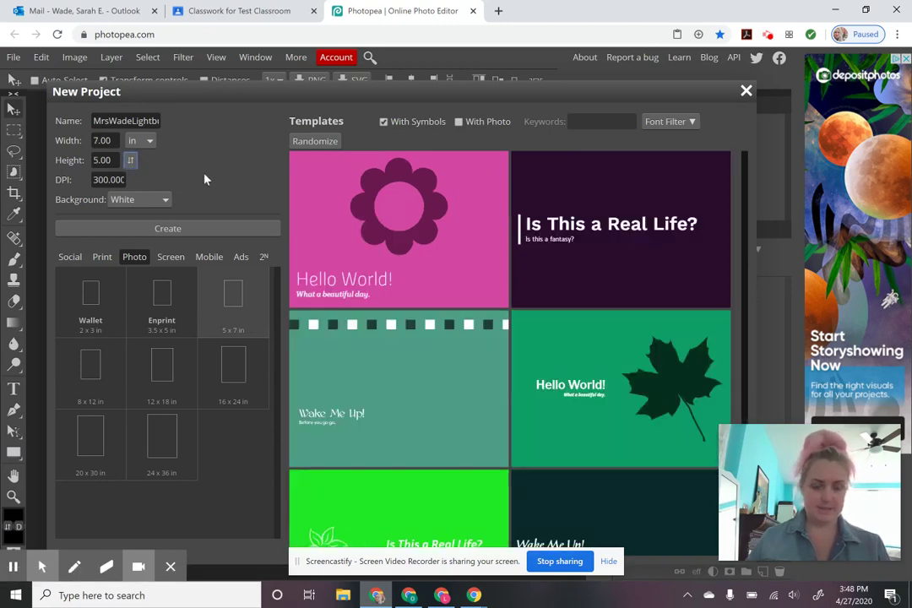
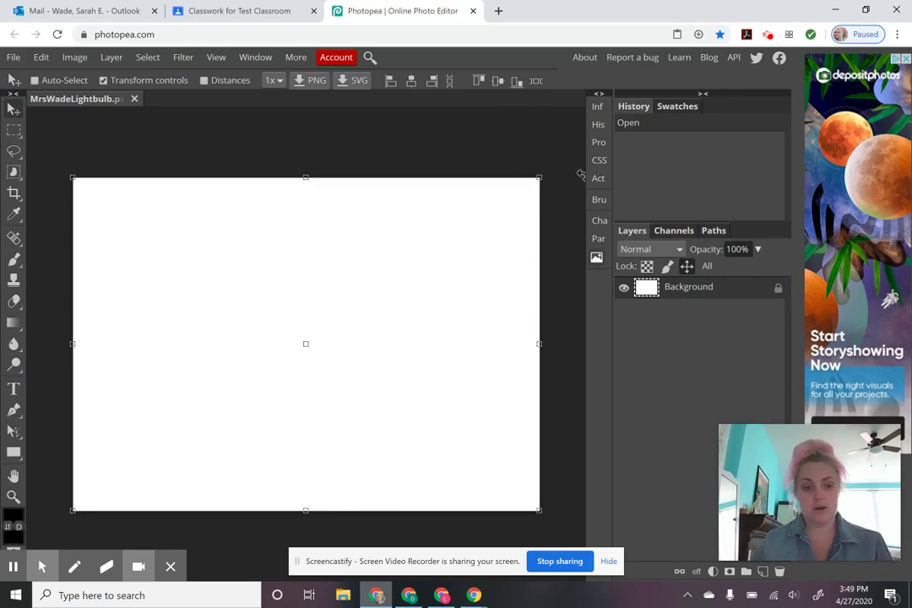
click(43, 566)
click(16, 533)
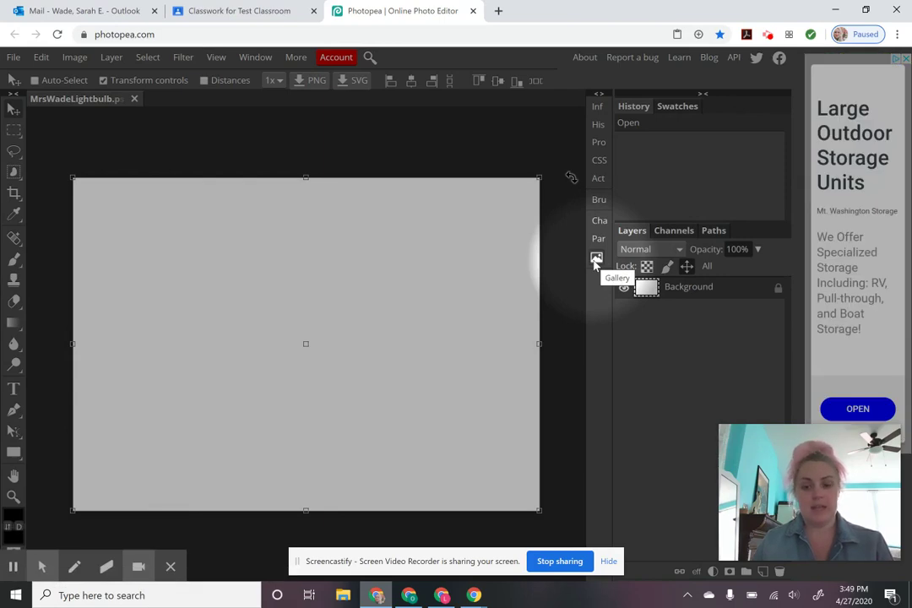
- Open the stock photo gallery and search it for "lightbulb"
click(596, 260)
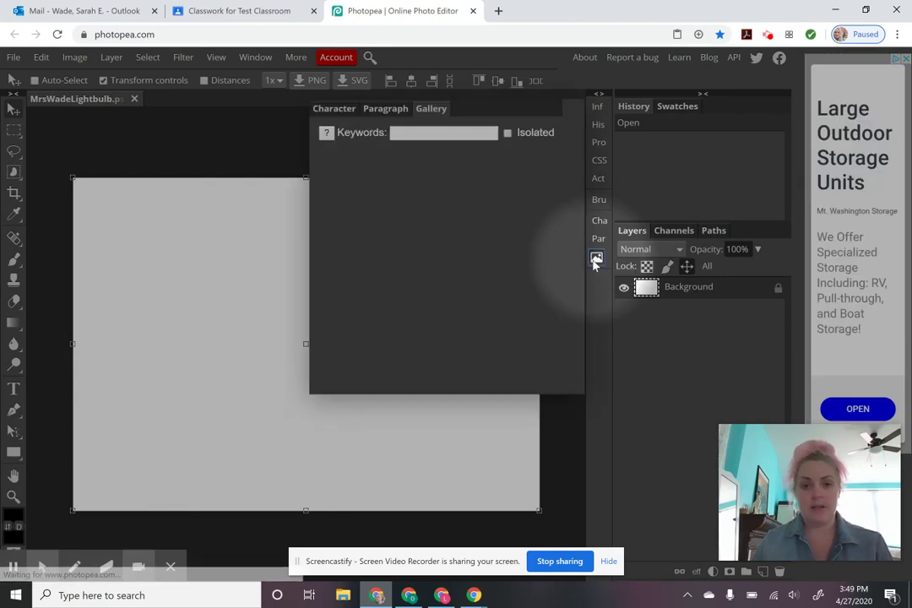
mouse_move(14, 564)
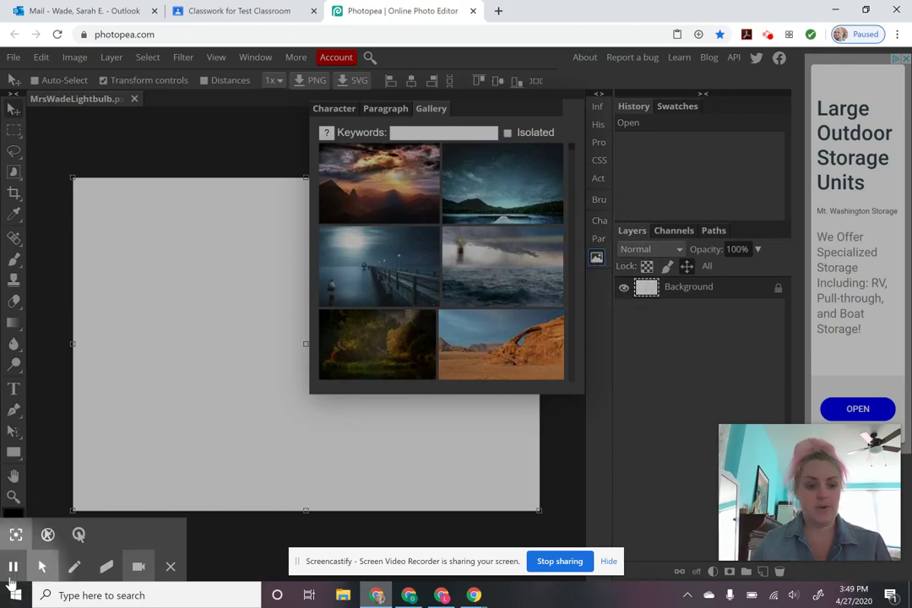
click(14, 539)
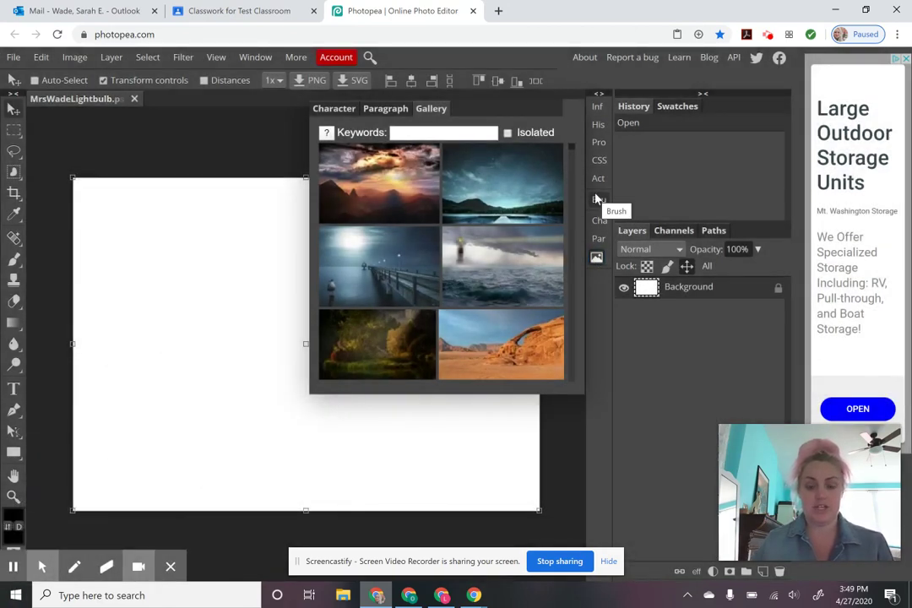
click(478, 133)
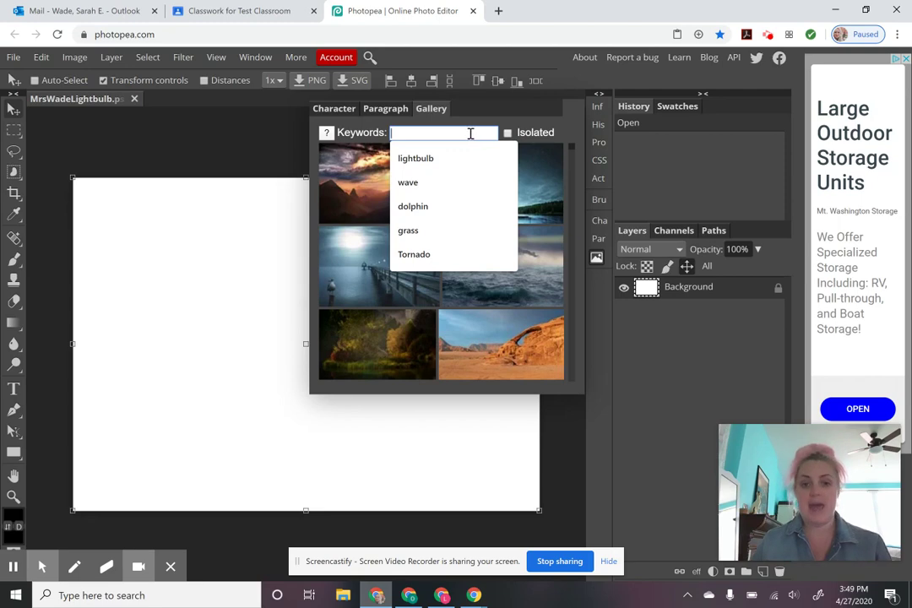
text(light)
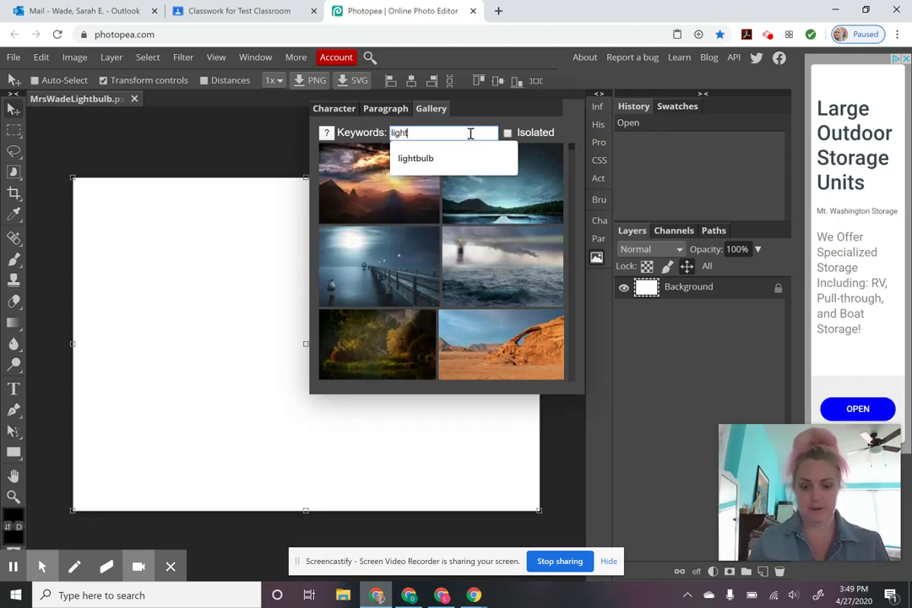
text(bulb)
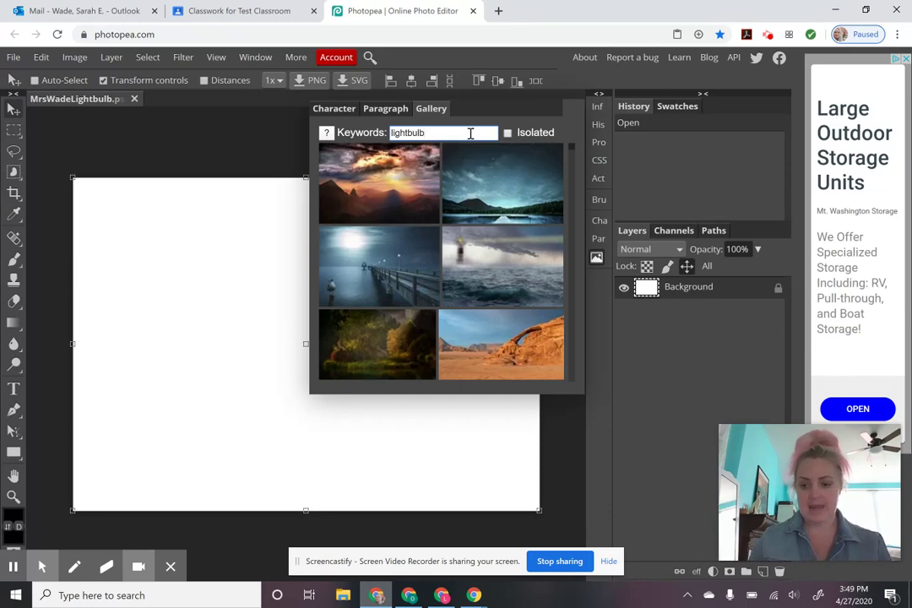
key(Return)
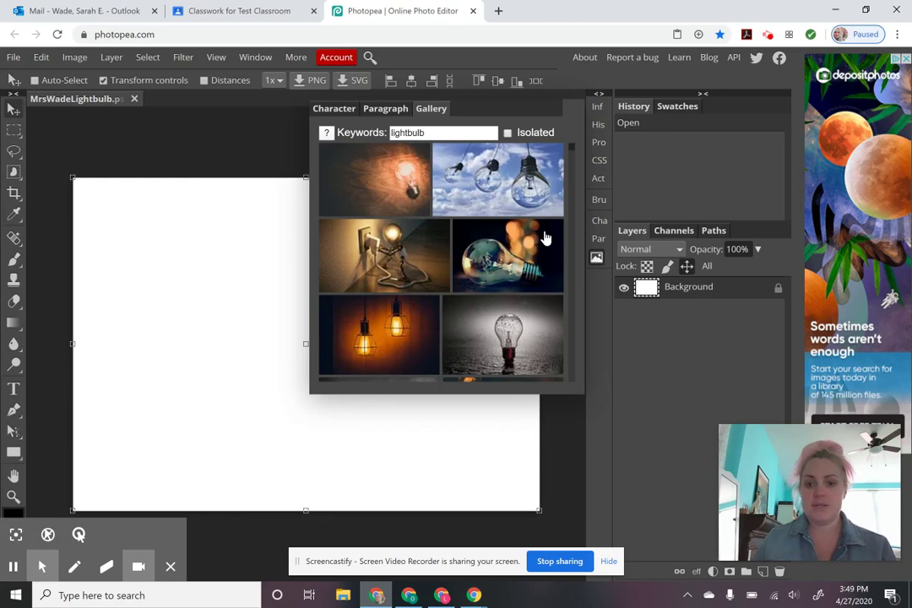
- Browse the gallery results and place the upright clear light bulb on a white background into the document
scroll(545, 239, down, 10)
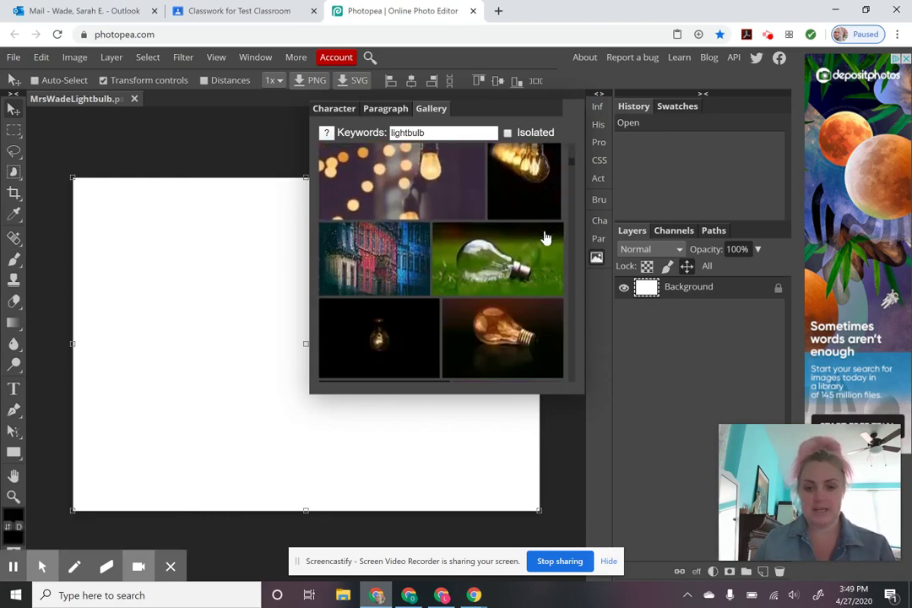
scroll(545, 239, down, 10)
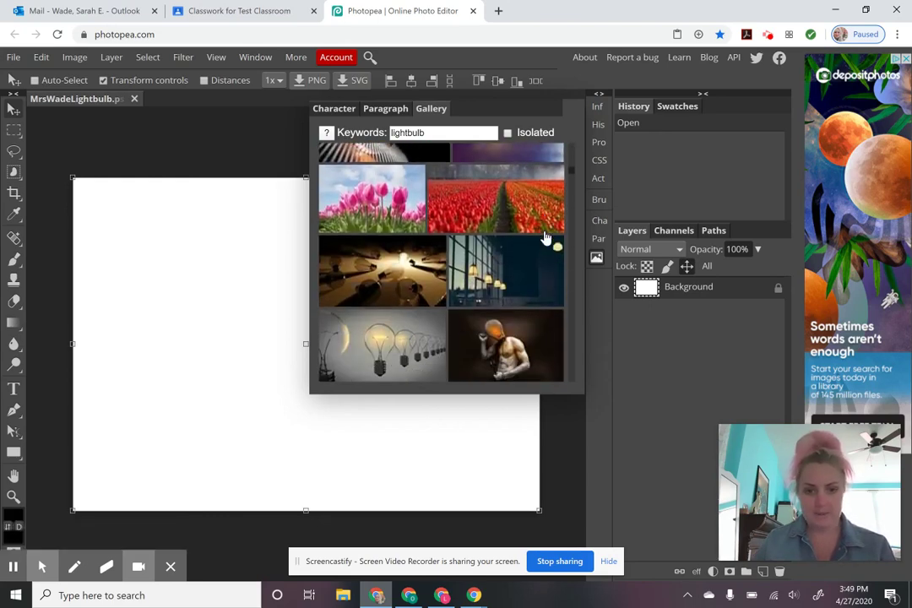
scroll(546, 239, down, 10)
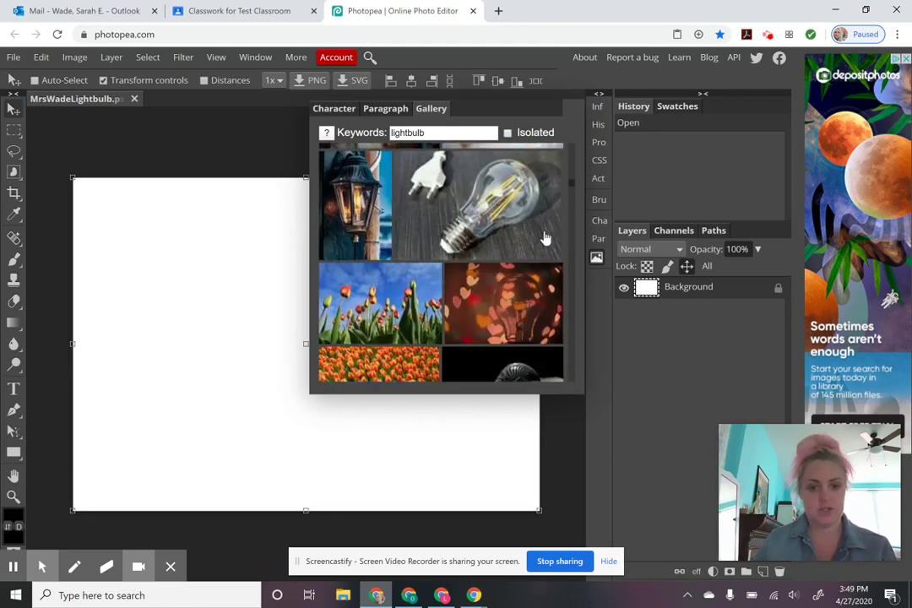
scroll(545, 239, down, 10)
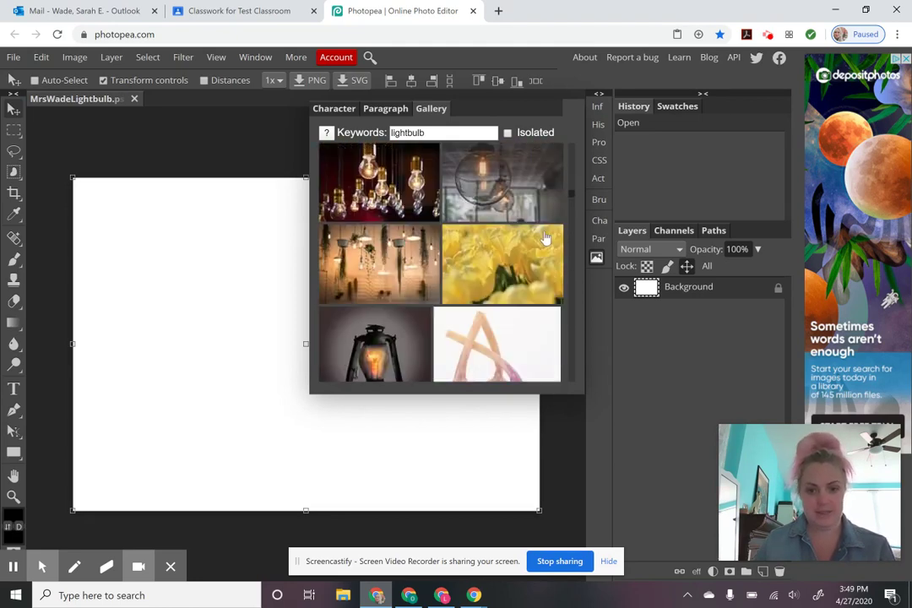
scroll(545, 239, down, 10)
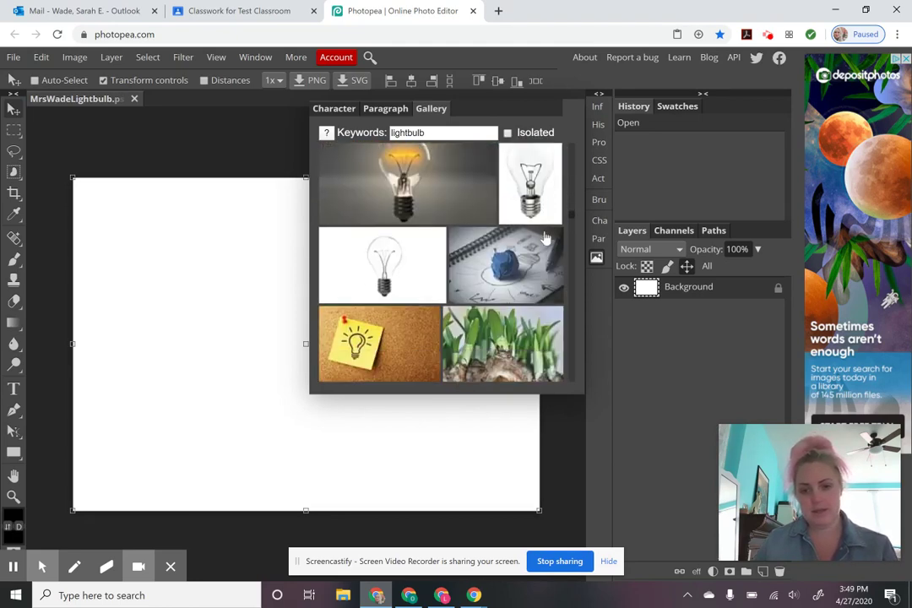
scroll(427, 217, up, 1)
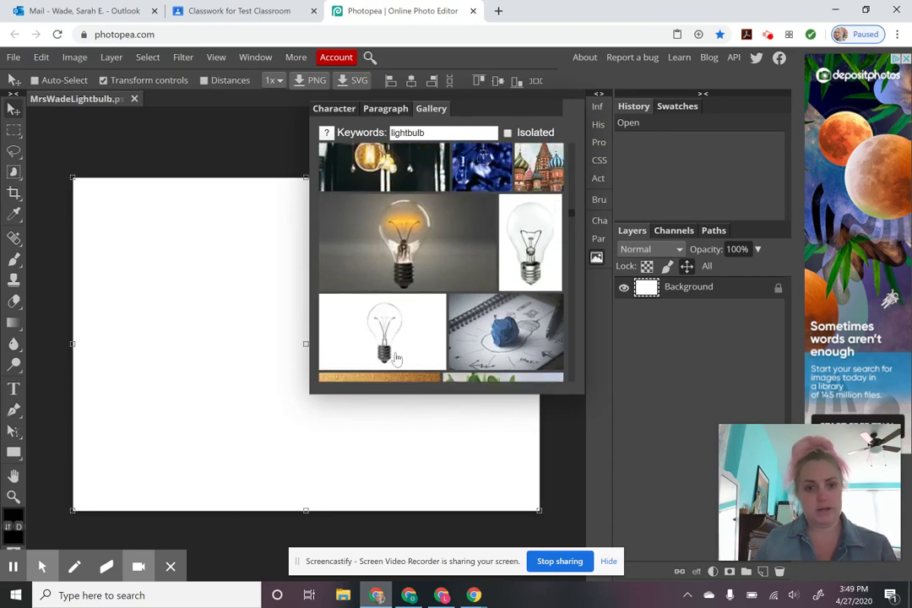
scroll(554, 270, down, 2)
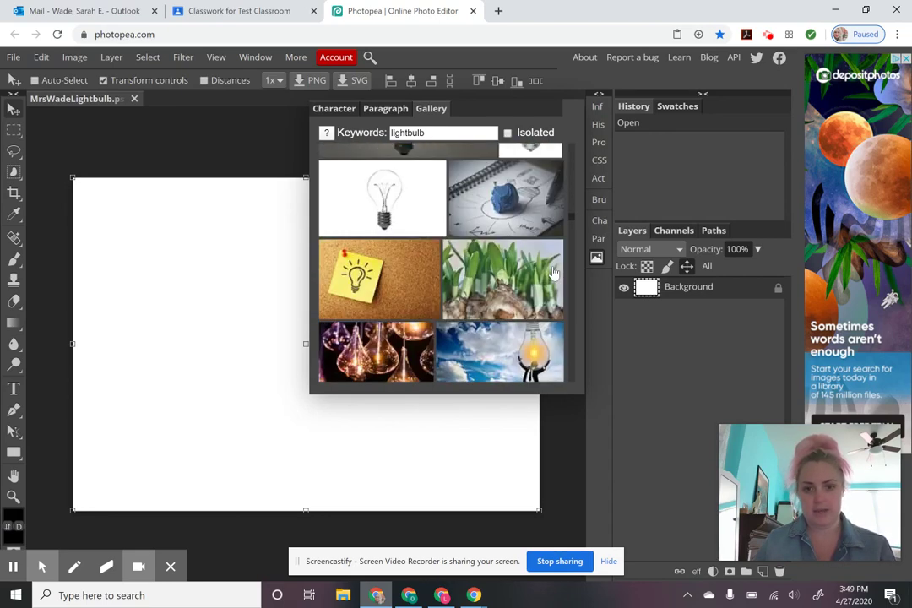
scroll(554, 272, down, 8)
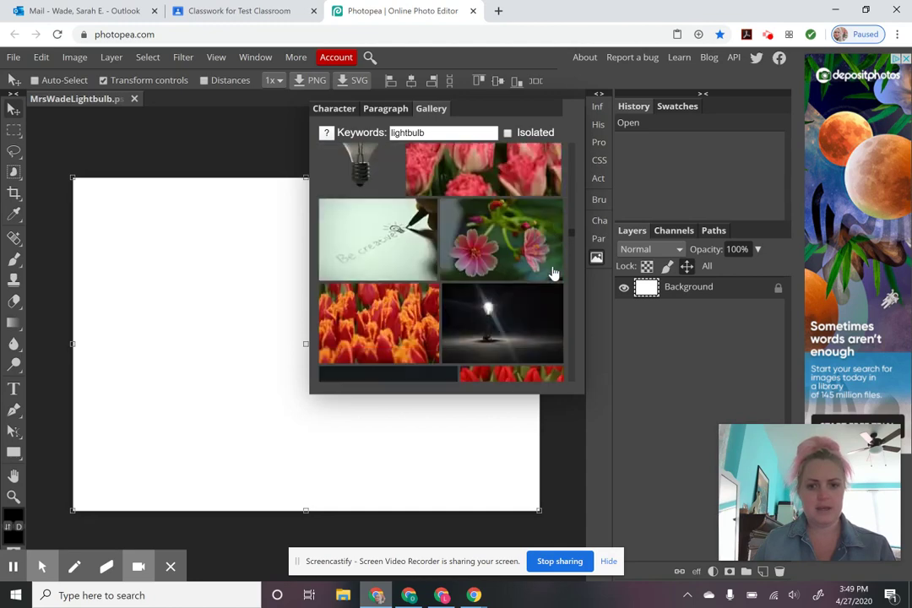
scroll(554, 272, up, 8)
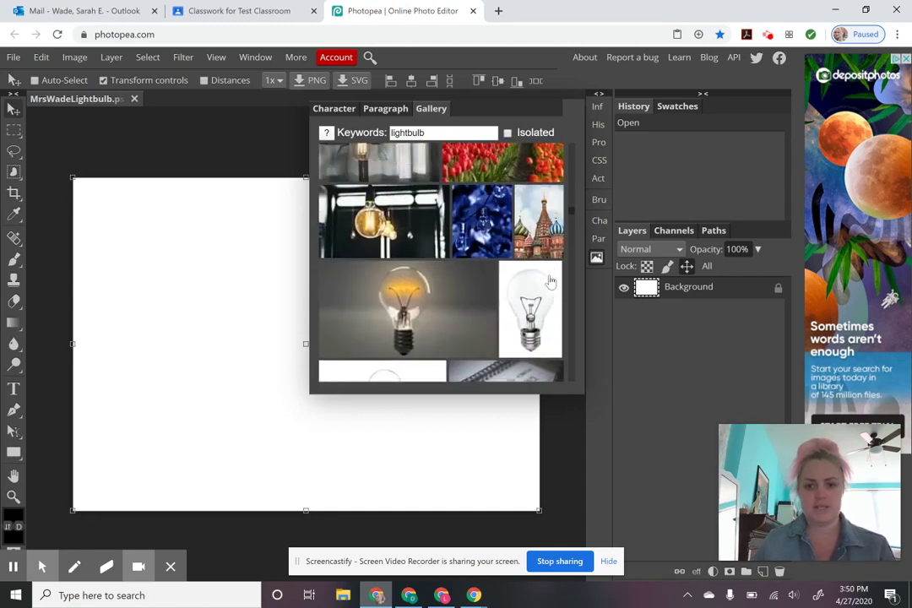
click(545, 250)
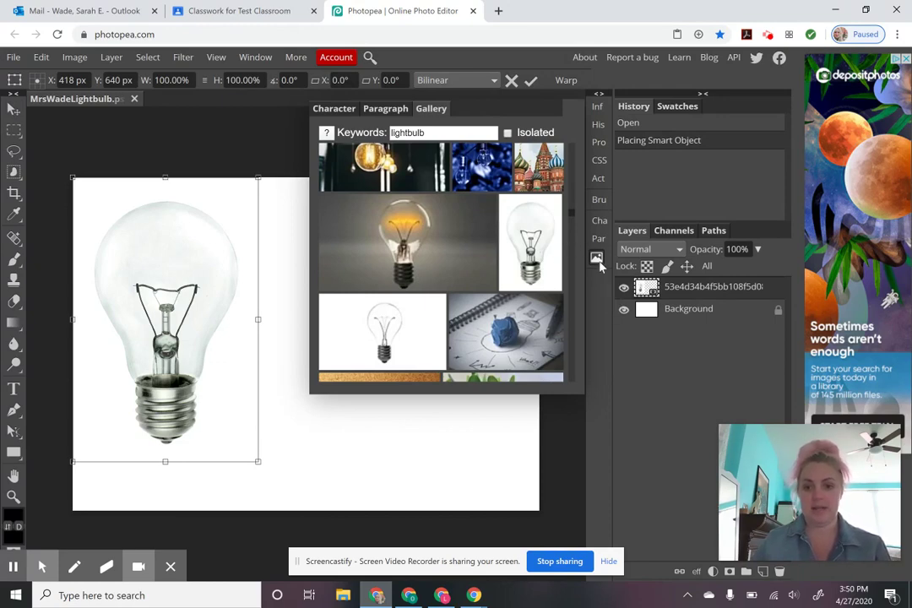
mouse_move(42, 566)
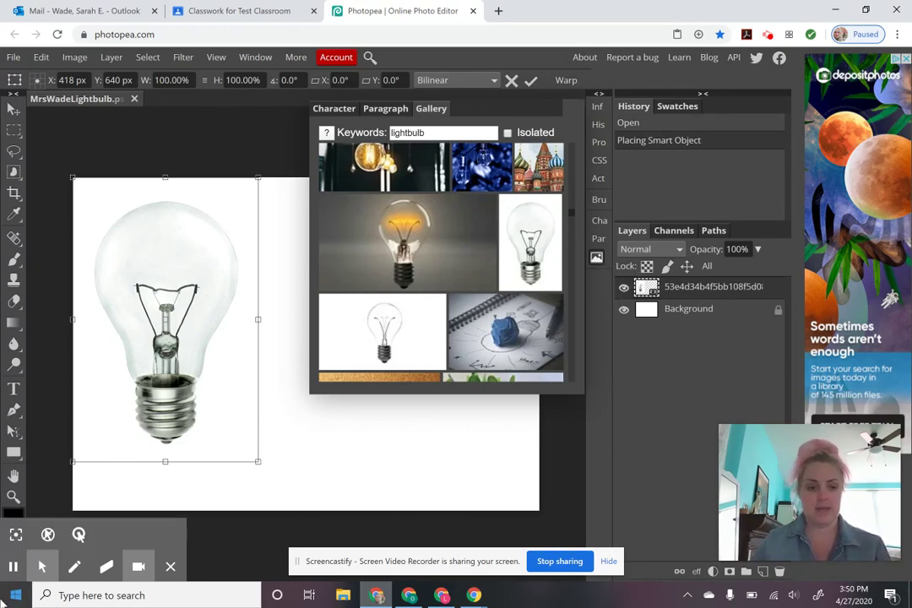
click(16, 534)
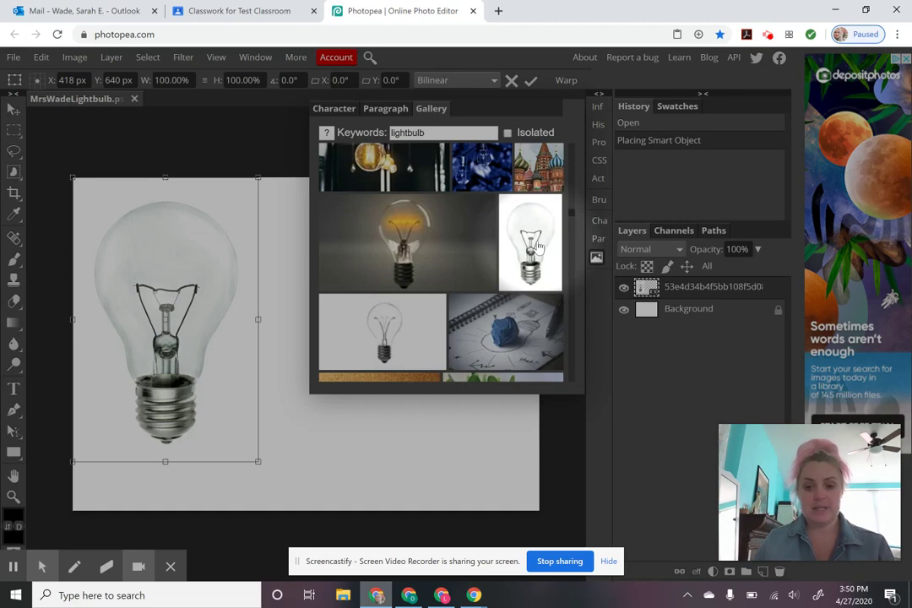
mouse_move(15, 544)
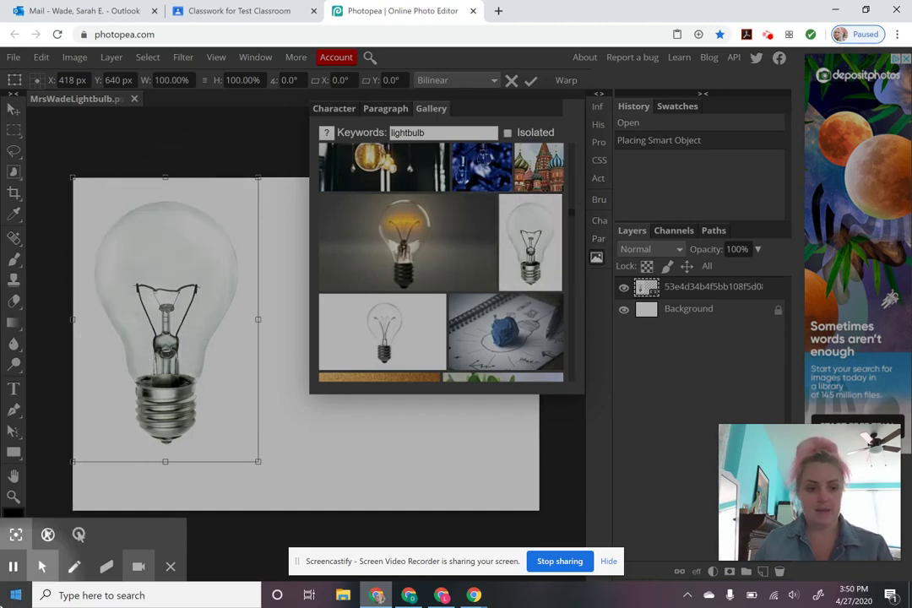
click(48, 534)
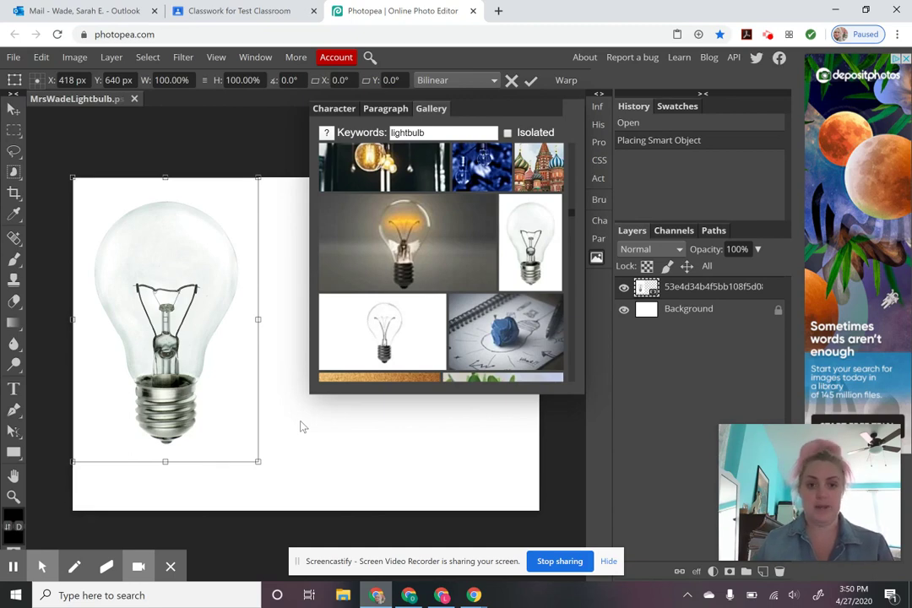
- Search Google Images for "lightbulb" in a new browser tab
click(499, 11)
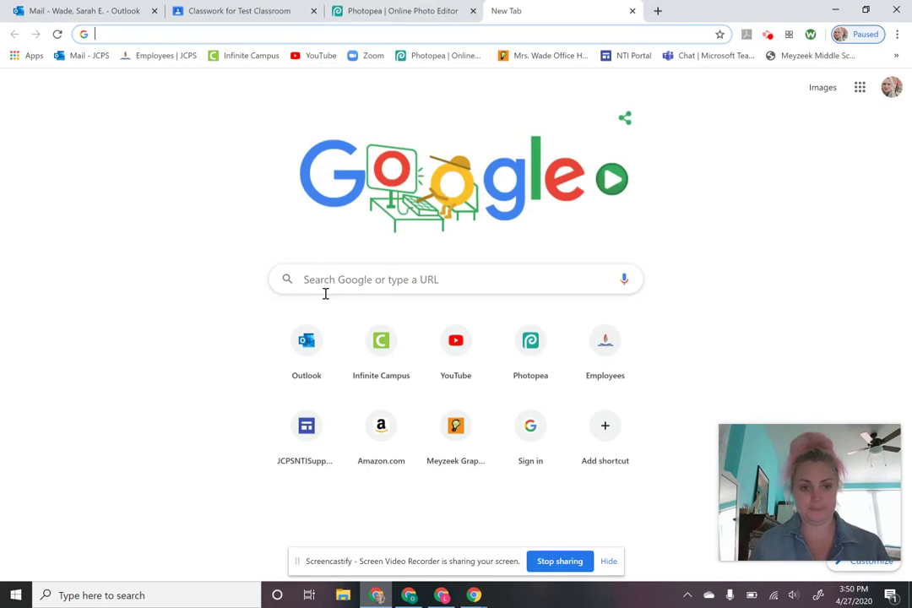
click(333, 280)
text(light)
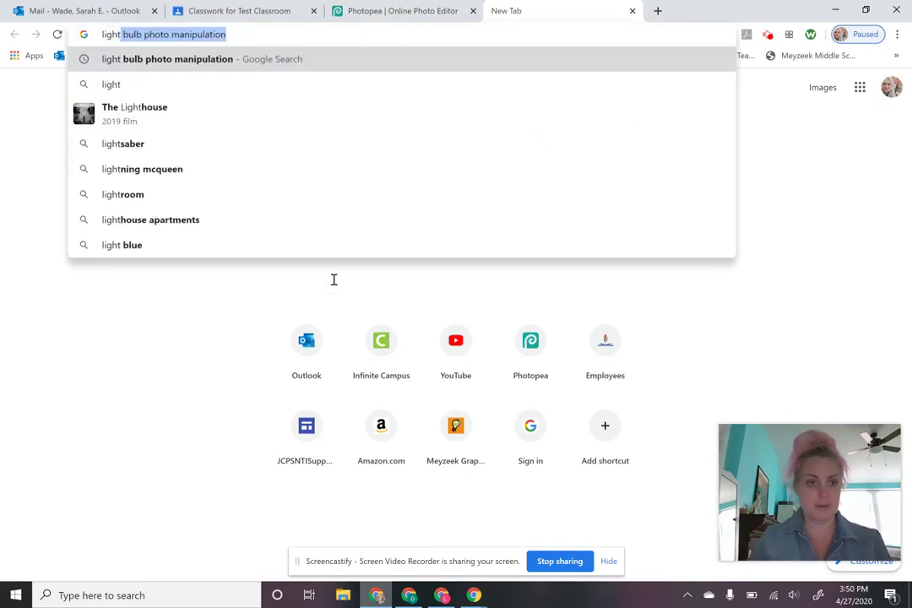
text(bulb)
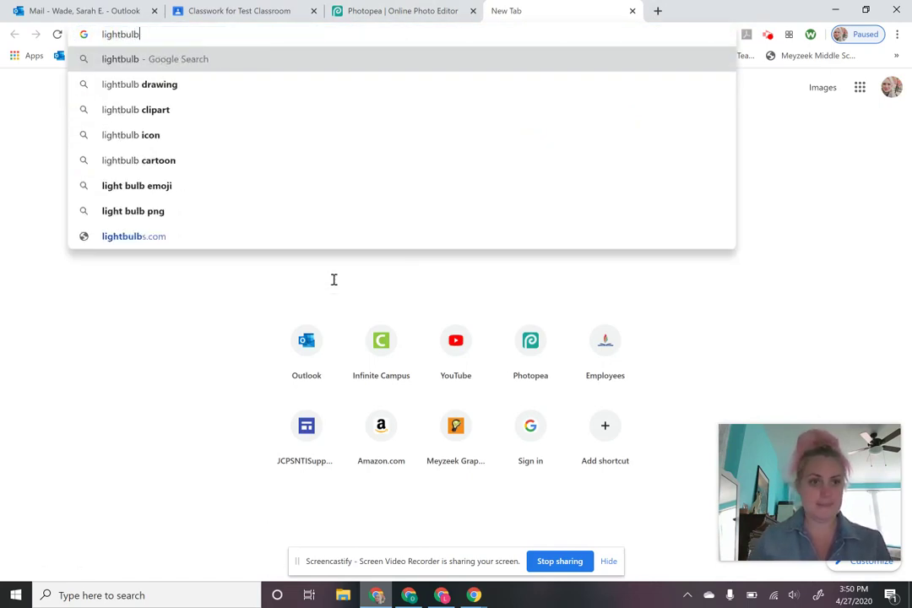
key(Return)
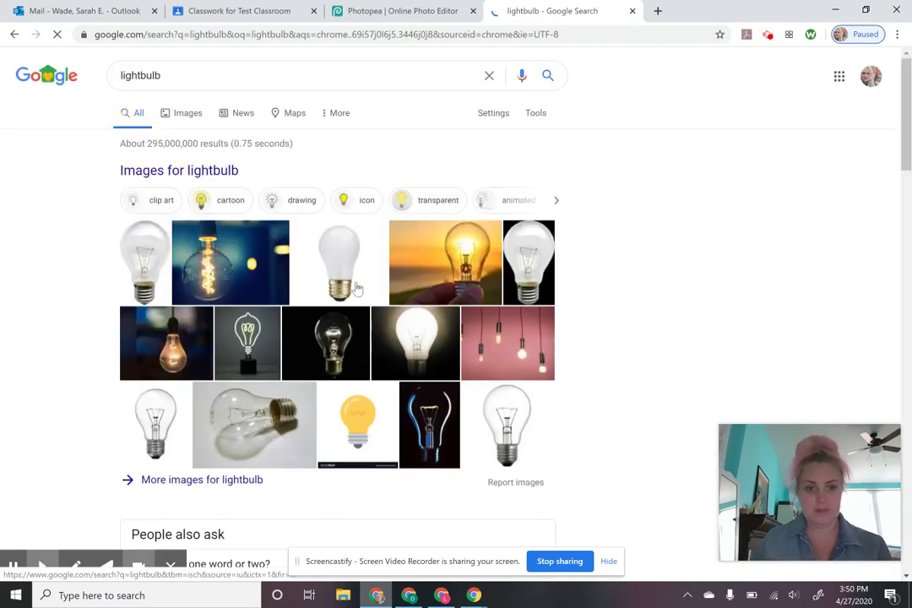
click(181, 119)
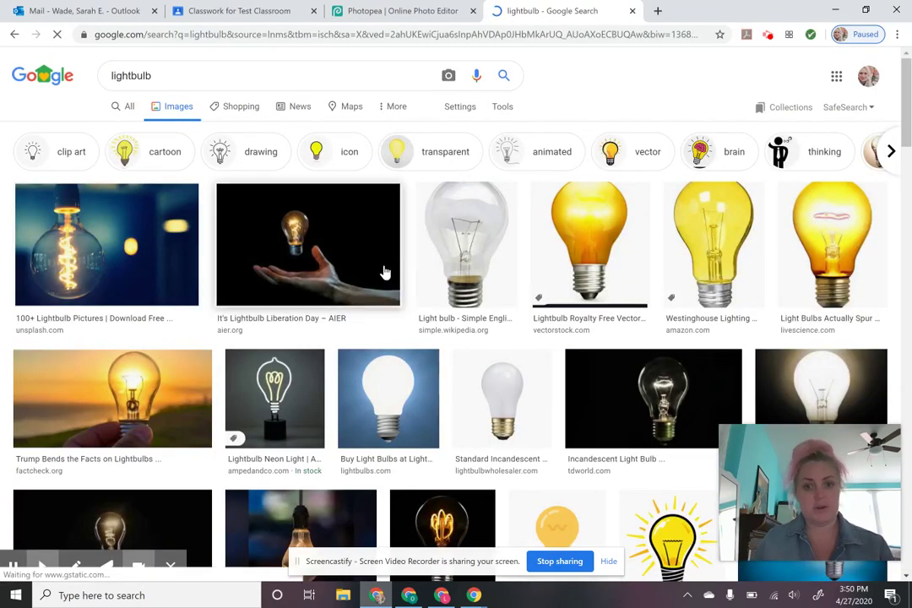
- Look through the Google image results for other light bulb photographs that could serve as the base picture
scroll(435, 295, down, 3)
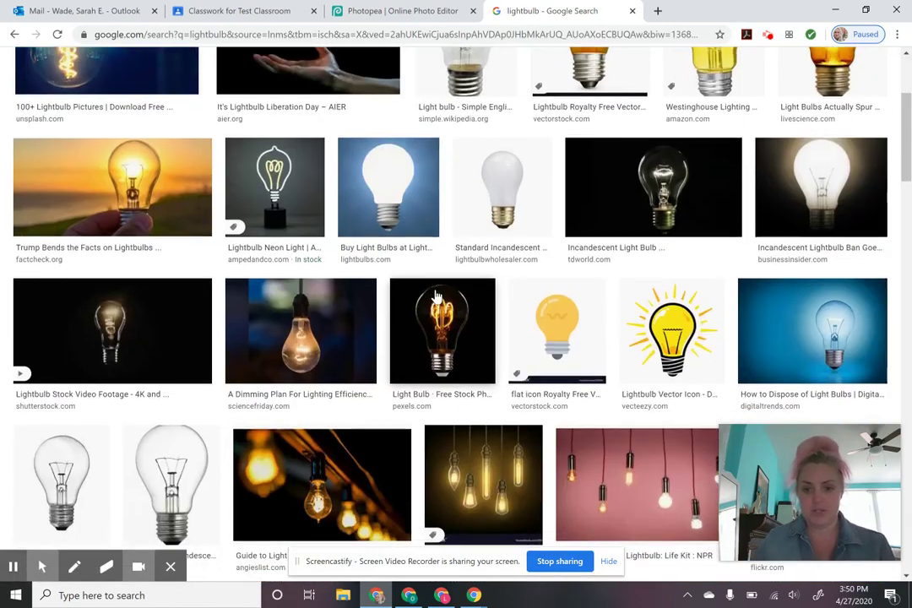
scroll(436, 295, down, 2)
scroll(435, 293, up, 5)
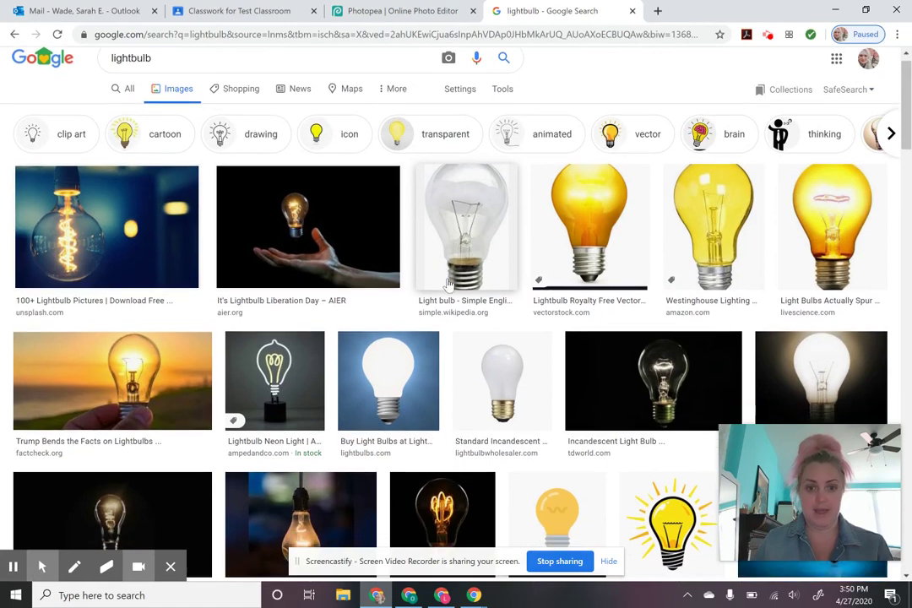
scroll(255, 308, down, 5)
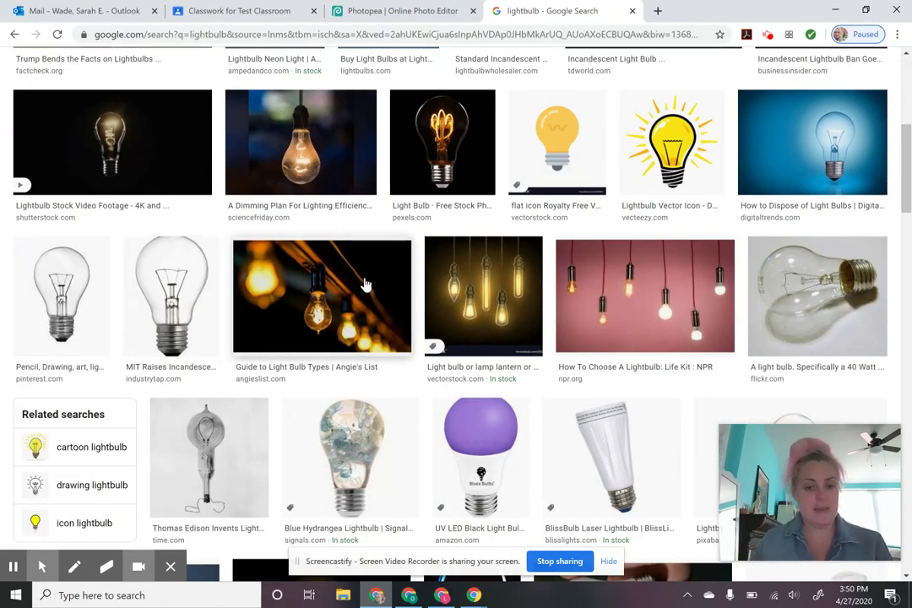
scroll(401, 285, down, 3)
scroll(401, 284, down, 3)
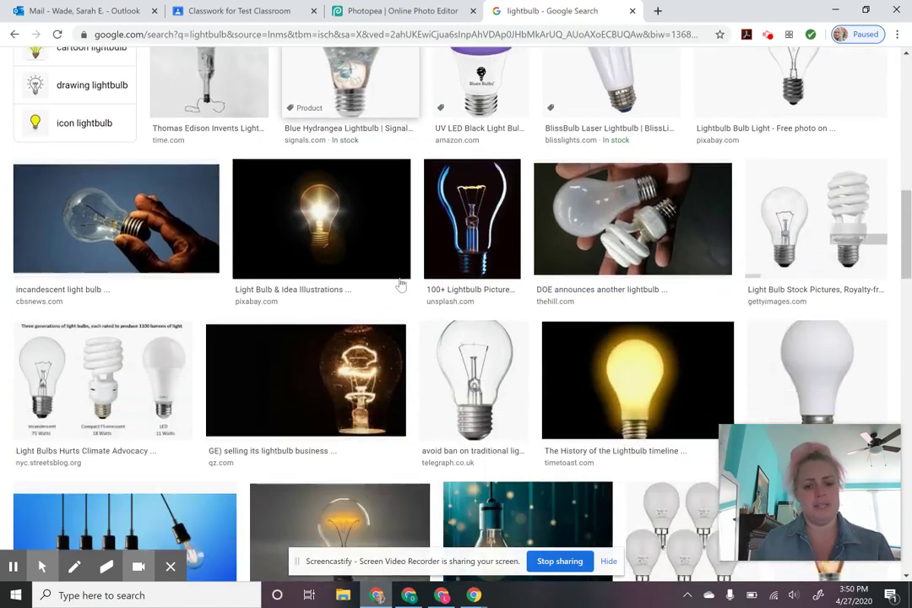
scroll(401, 285, down, 3)
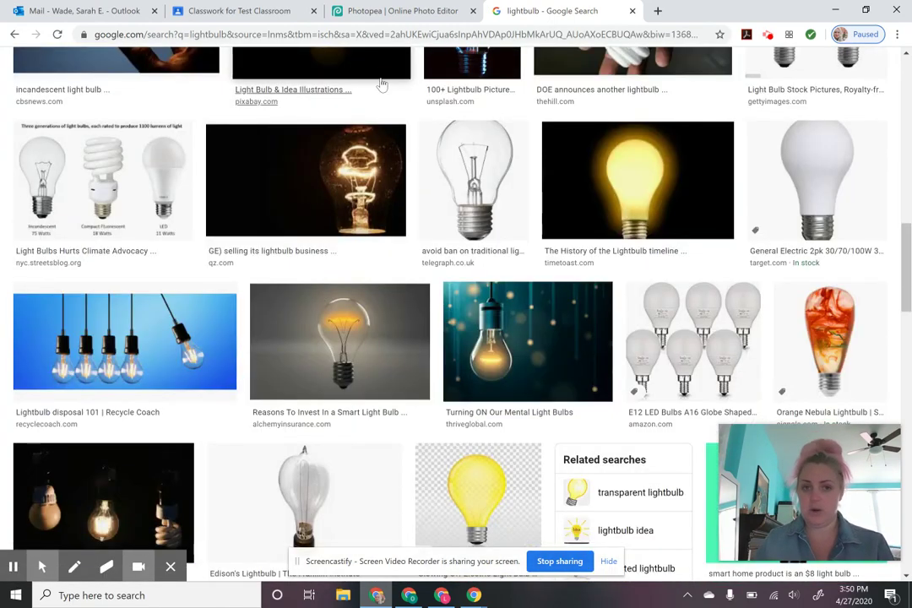
- Return to Photopea, close the photo gallery, and commit the placed light bulb at its original size
click(371, 12)
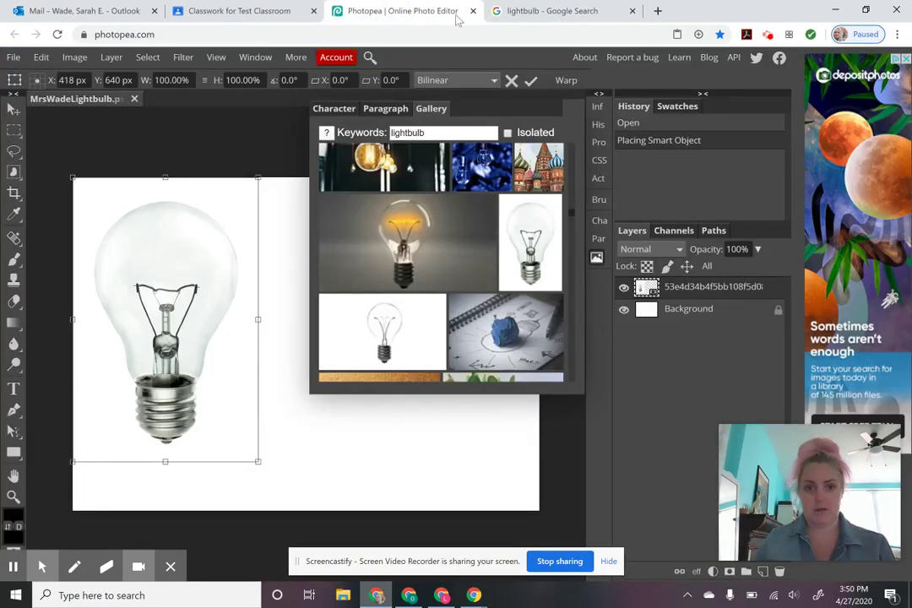
click(597, 259)
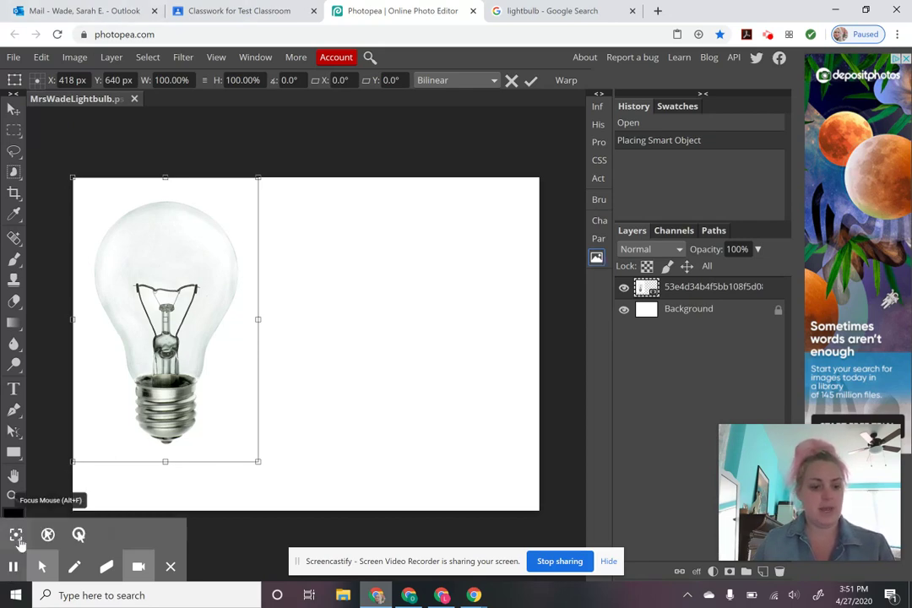
click(15, 534)
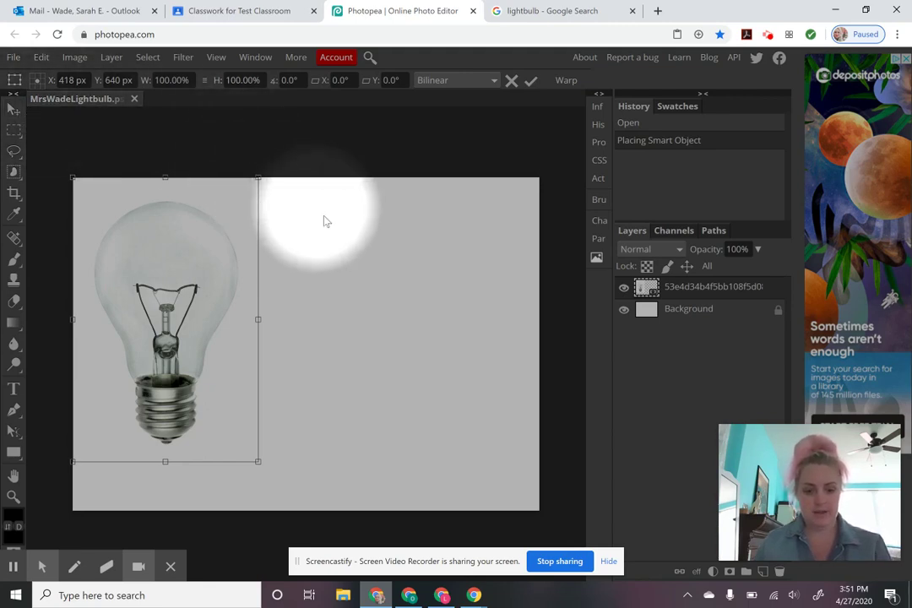
key(Return)
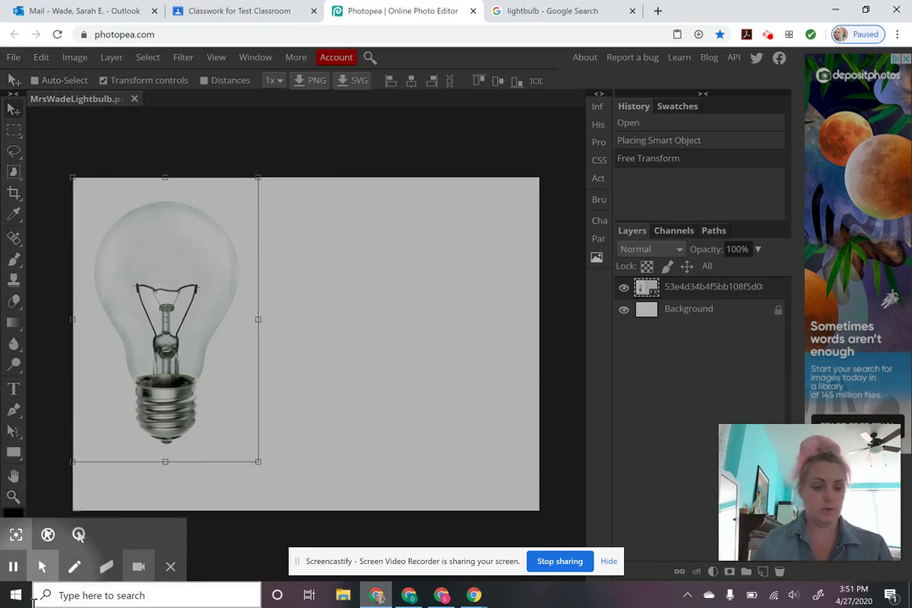
- Move the light bulb from the canvas's left edge toward the middle
click(13, 564)
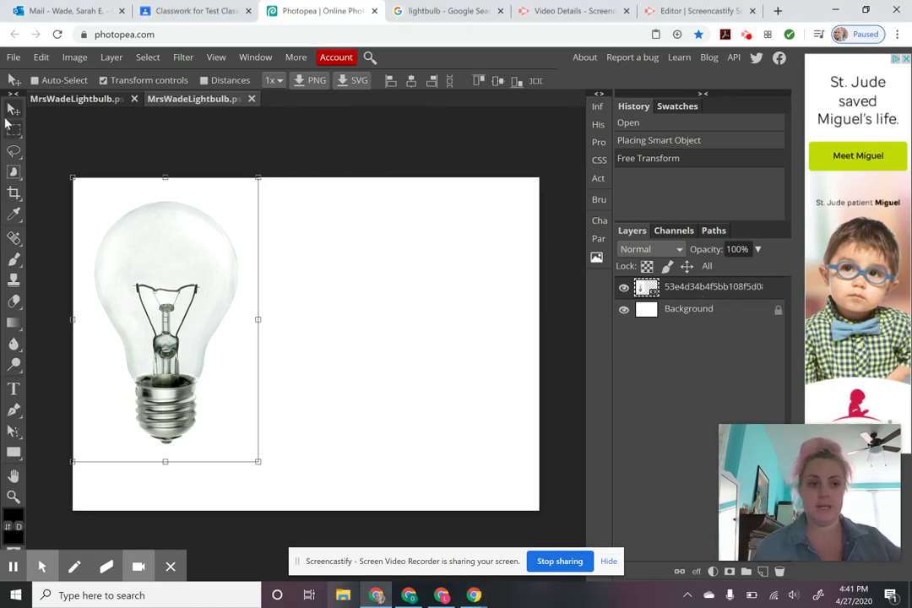
drag(187, 311, 336, 335)
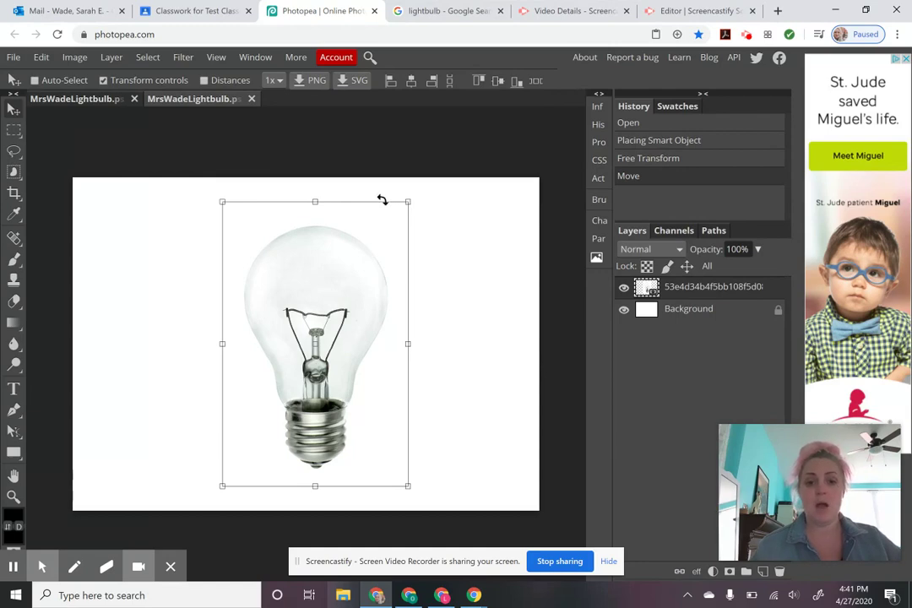
click(42, 567)
click(16, 534)
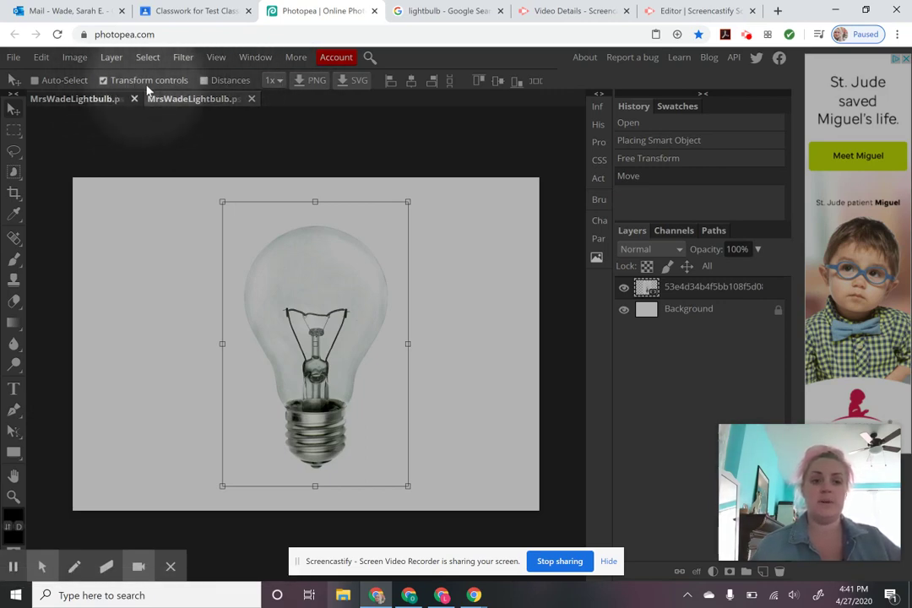
- Hide the transform controls, shift the light bulb slightly left, and show the transform controls again
click(103, 80)
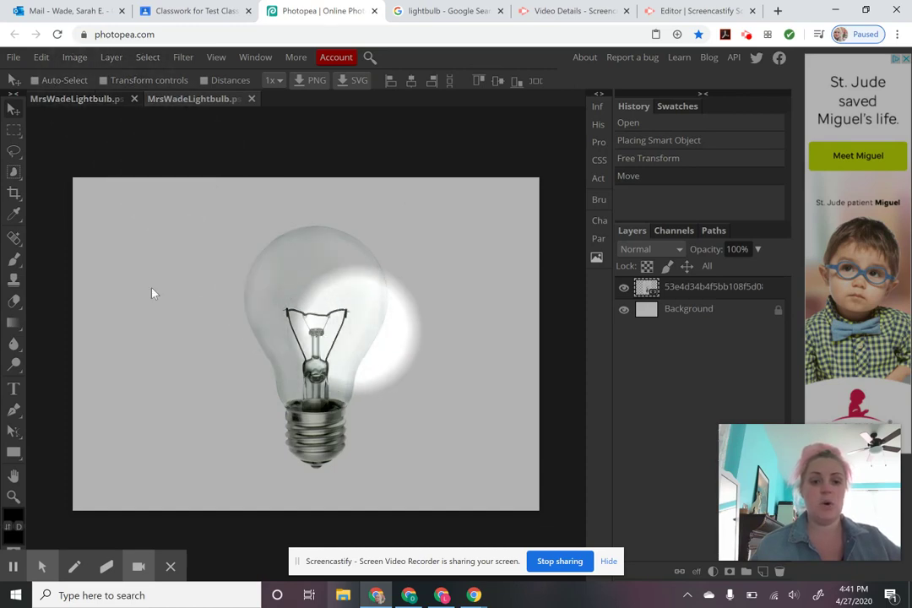
click(42, 567)
click(16, 535)
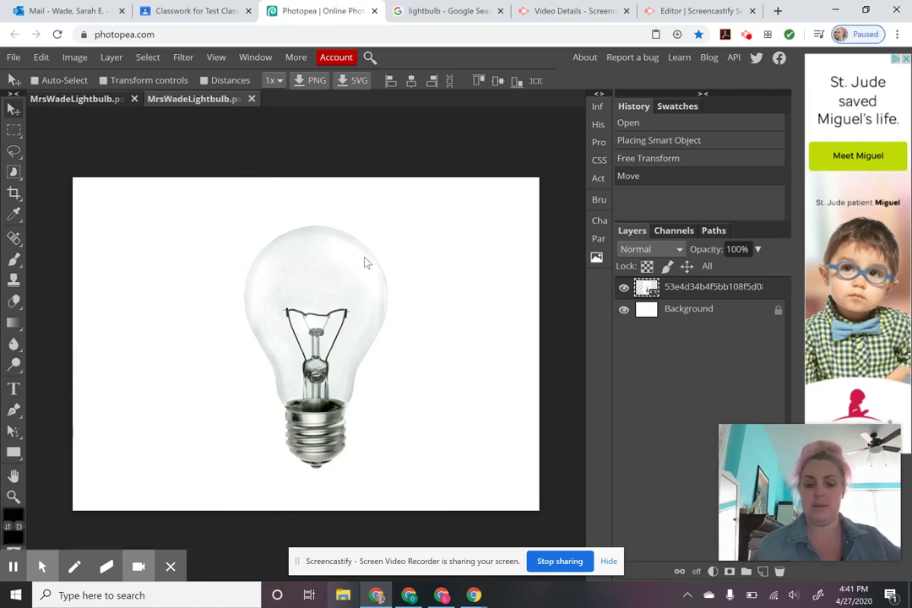
drag(367, 261, 285, 313)
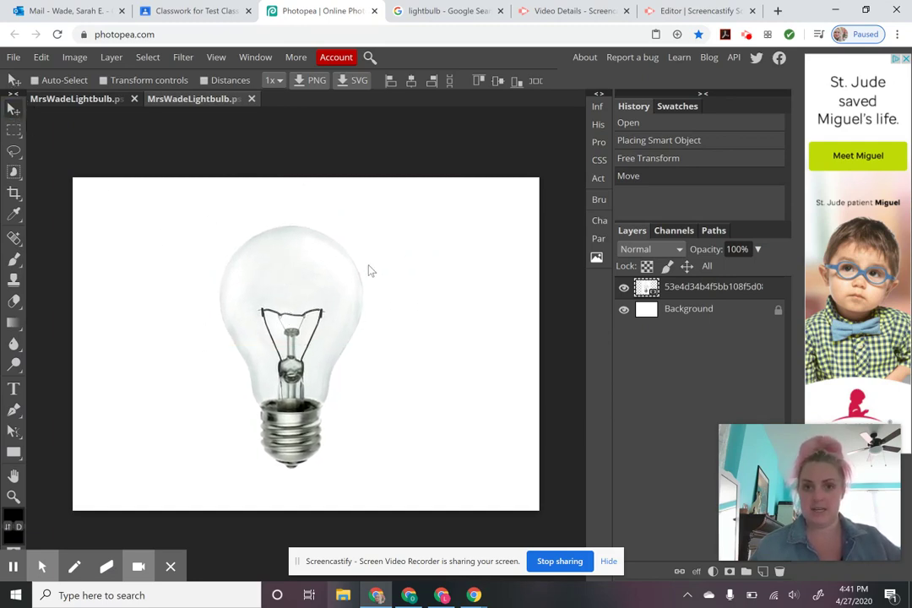
click(104, 81)
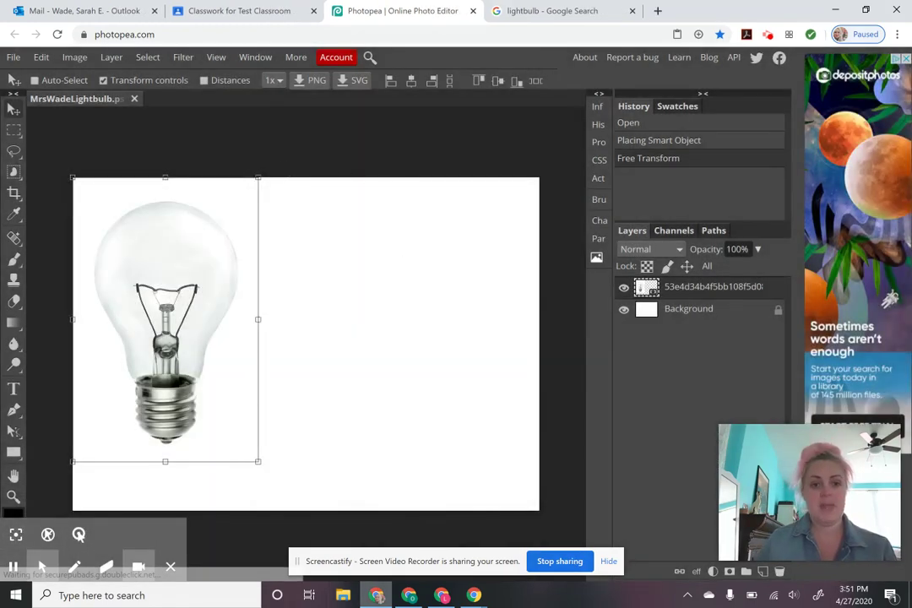
- Centre the light bulb on the canvas and rotate it to -90° so its metal base points right
drag(202, 277, 331, 318)
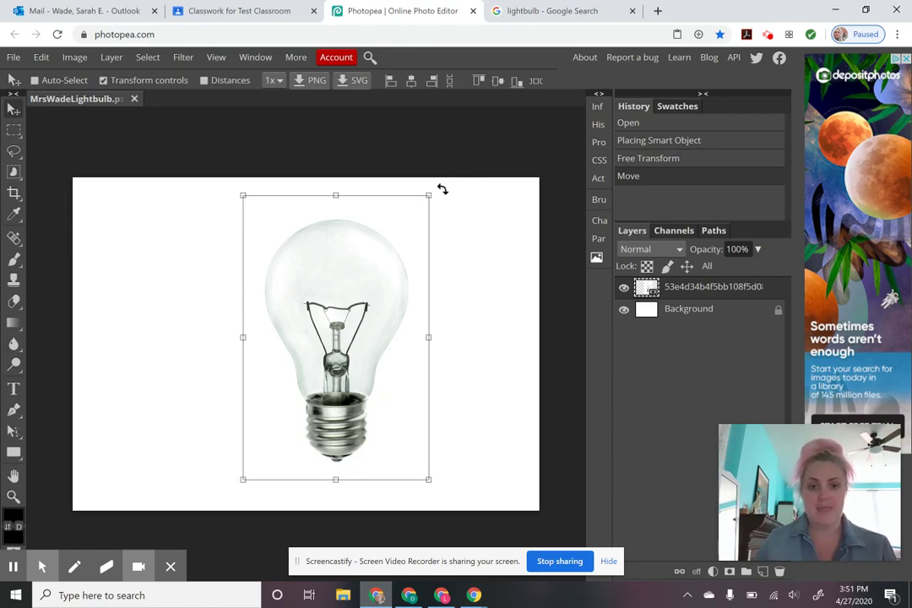
drag(443, 190, 346, 246)
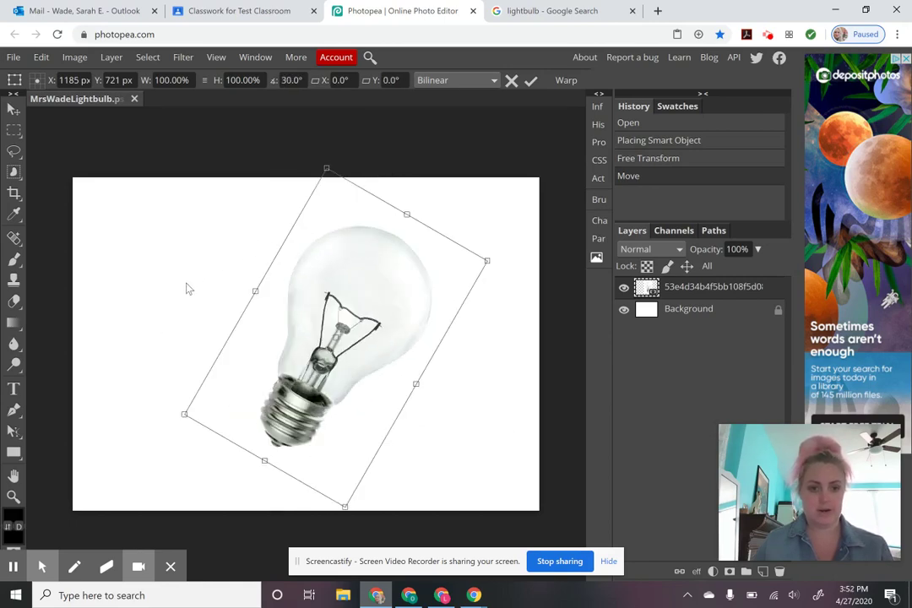
drag(189, 289, 216, 255)
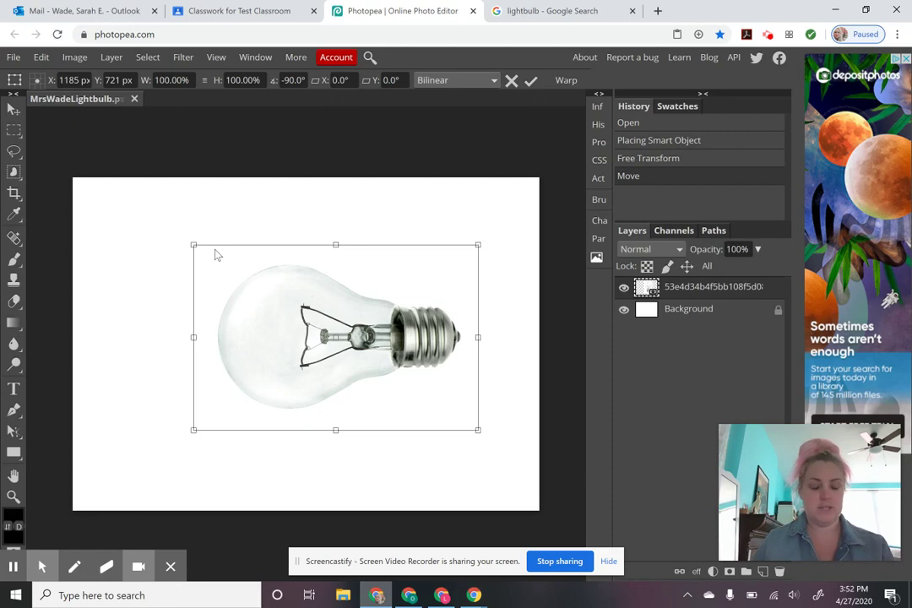
mouse_move(217, 255)
mouse_down()
mouse_move(243, 232)
mouse_move(210, 252)
mouse_move(193, 288)
mouse_move(179, 278)
mouse_move(212, 252)
mouse_move(192, 250)
mouse_move(224, 244)
mouse_move(195, 245)
mouse_move(228, 240)
mouse_move(205, 259)
mouse_move(218, 251)
mouse_up()
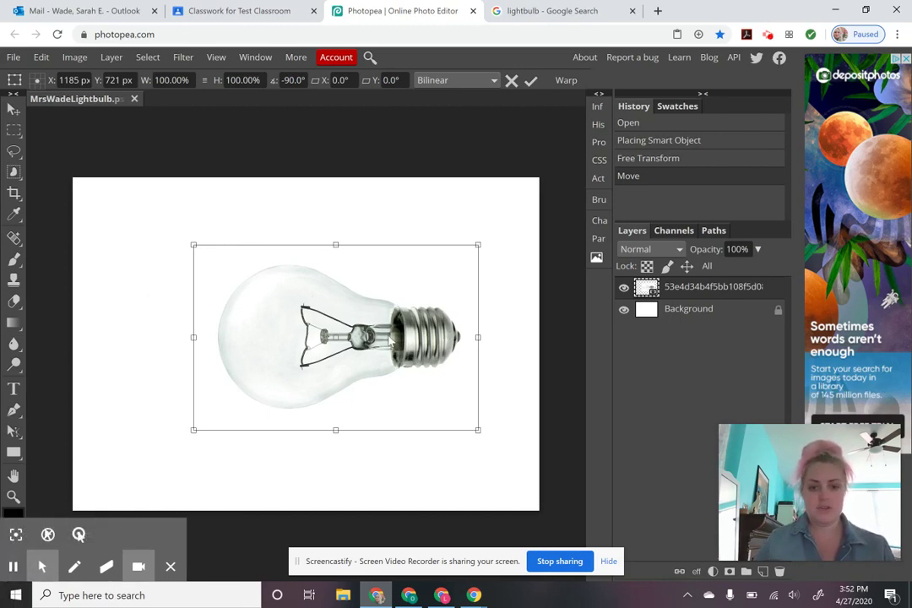
- Enlarge the rotated light bulb to 141.68% in width and height so it nearly fills the canvas, and commit the transform
drag(390, 343, 415, 367)
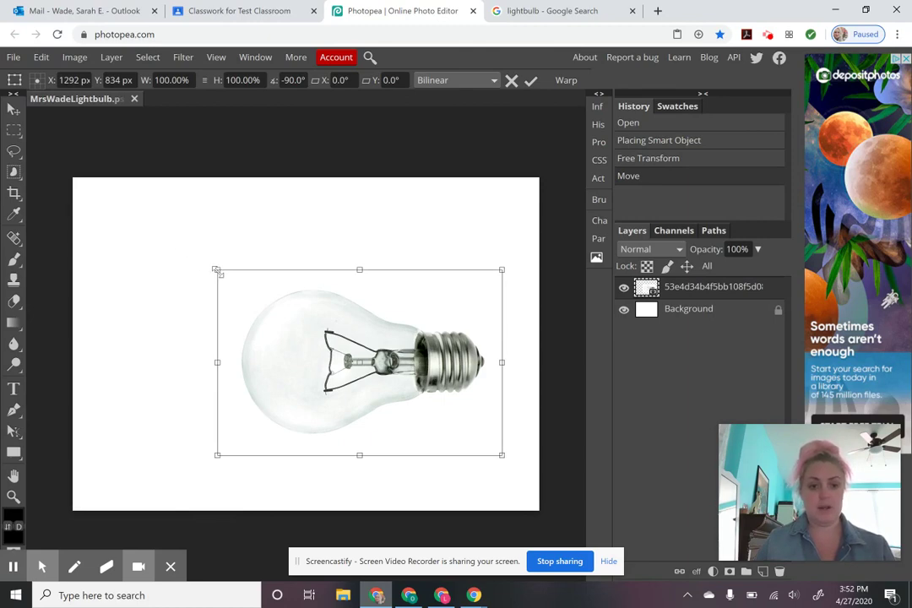
drag(217, 271, 165, 227)
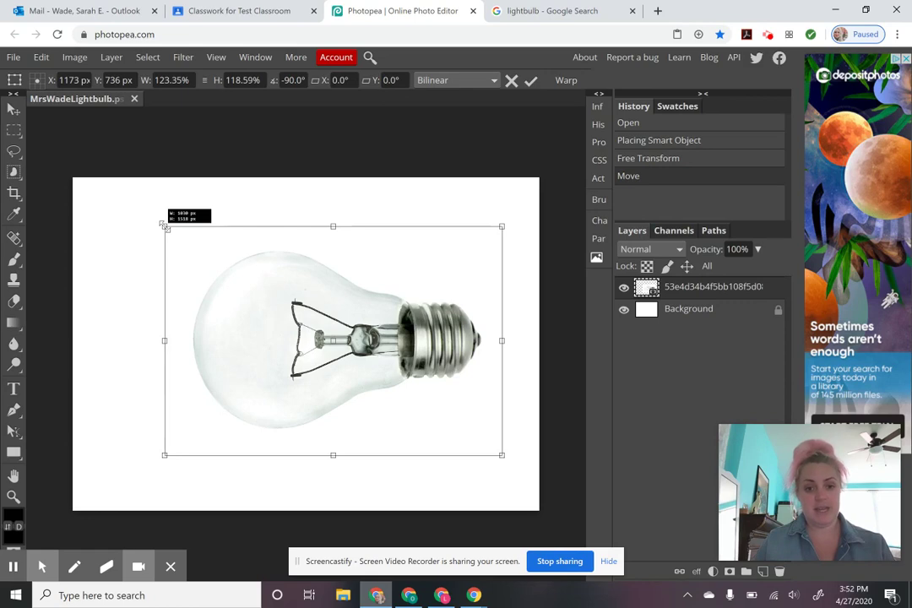
drag(163, 225, 128, 192)
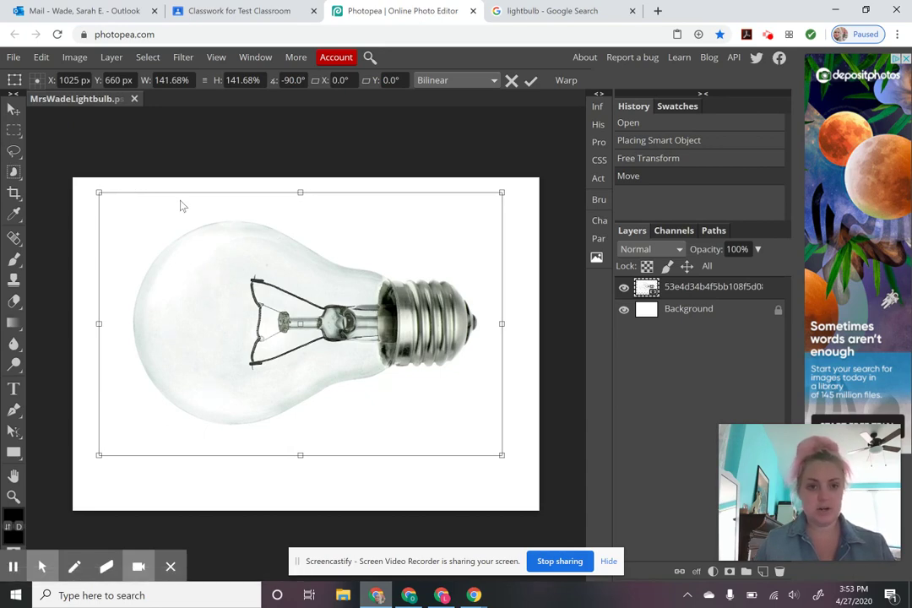
key(Return)
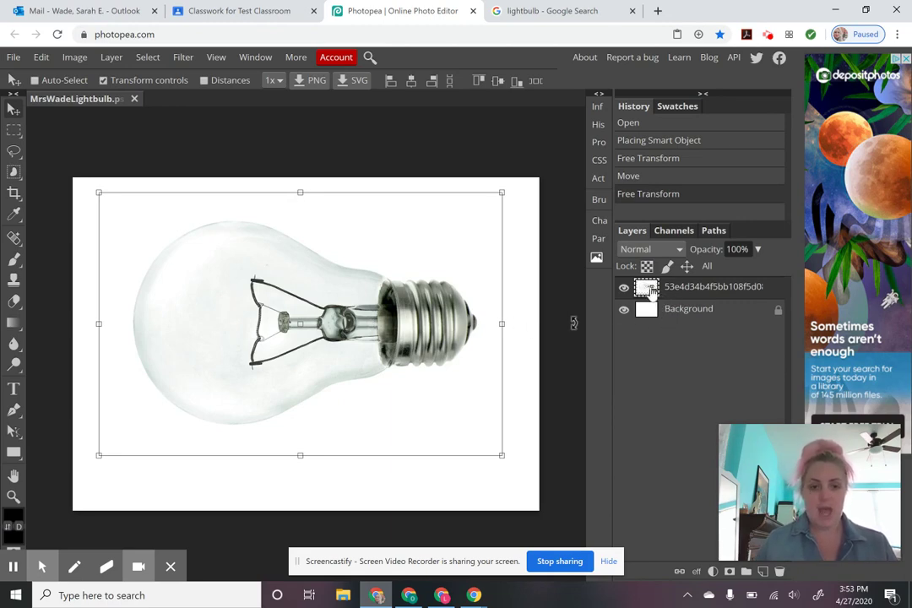
- Rasterize the light bulb smart object for brush painting, and undo a trial black stroke drawn across the bulb
click(14, 259)
click(226, 253)
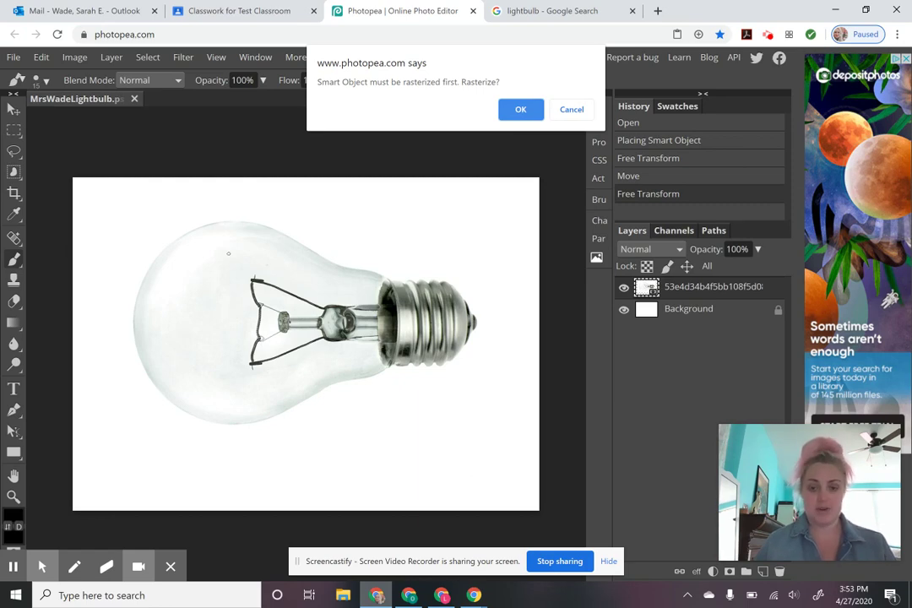
click(521, 110)
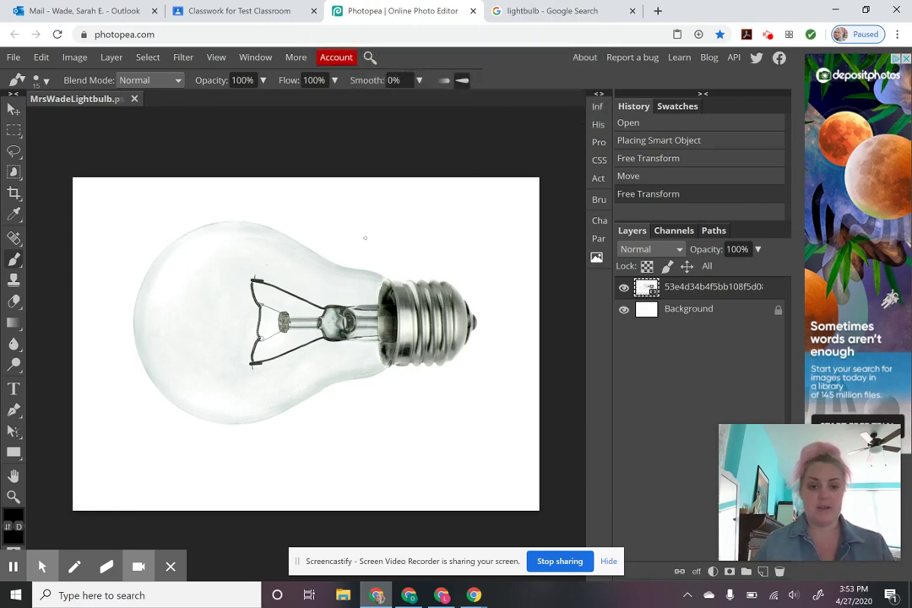
mouse_move(355, 239)
mouse_down()
mouse_move(261, 276)
mouse_move(306, 305)
mouse_move(387, 256)
mouse_move(387, 271)
mouse_up()
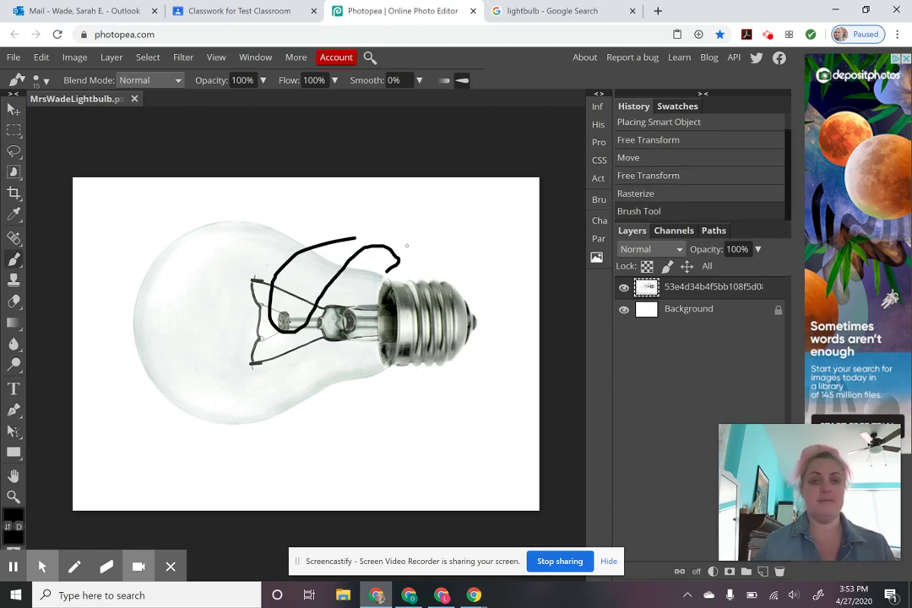
key(ctrl+z)
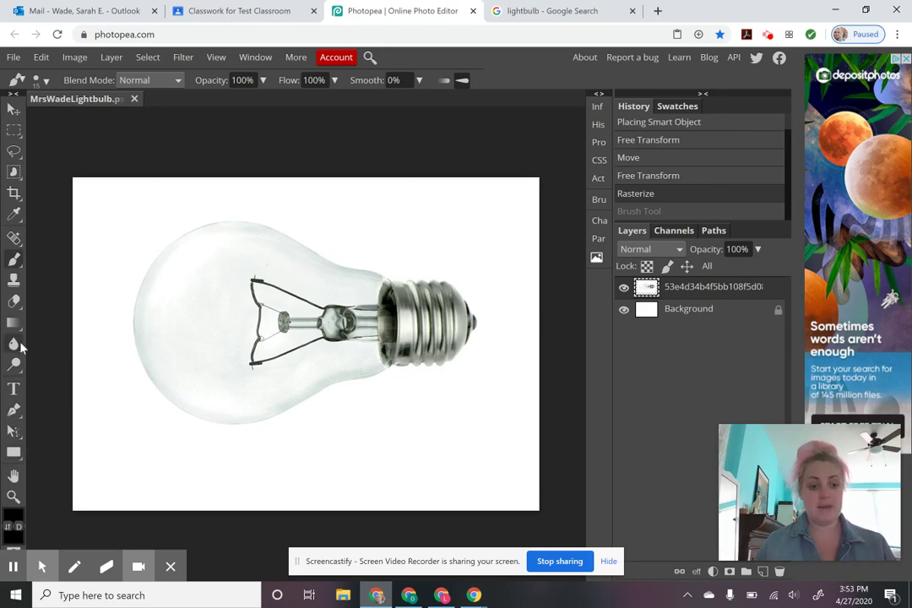
- Start a Pen tool shape along the rim of the bulb's metal base, curving from its lower end to its middle
click(16, 409)
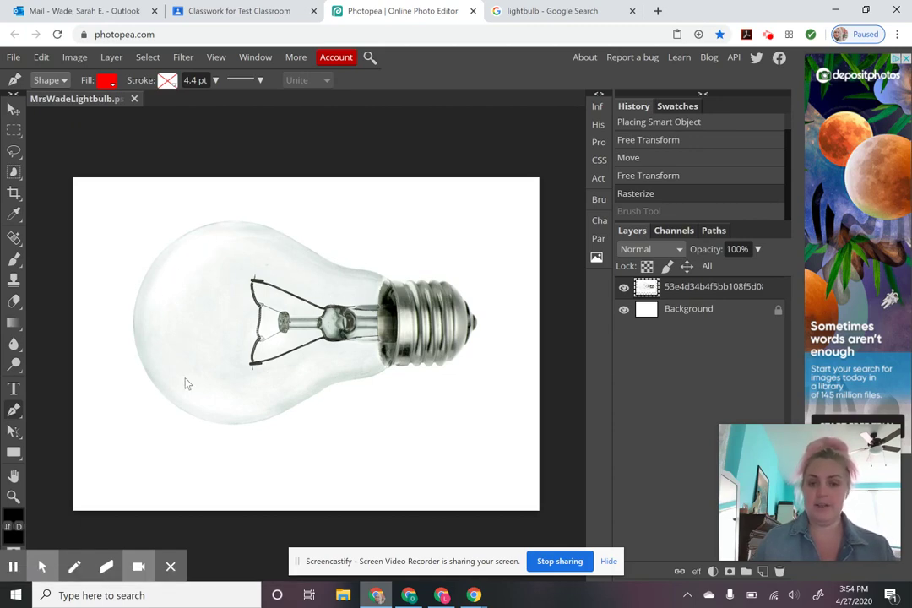
key(z)
click(278, 270)
click(276, 270)
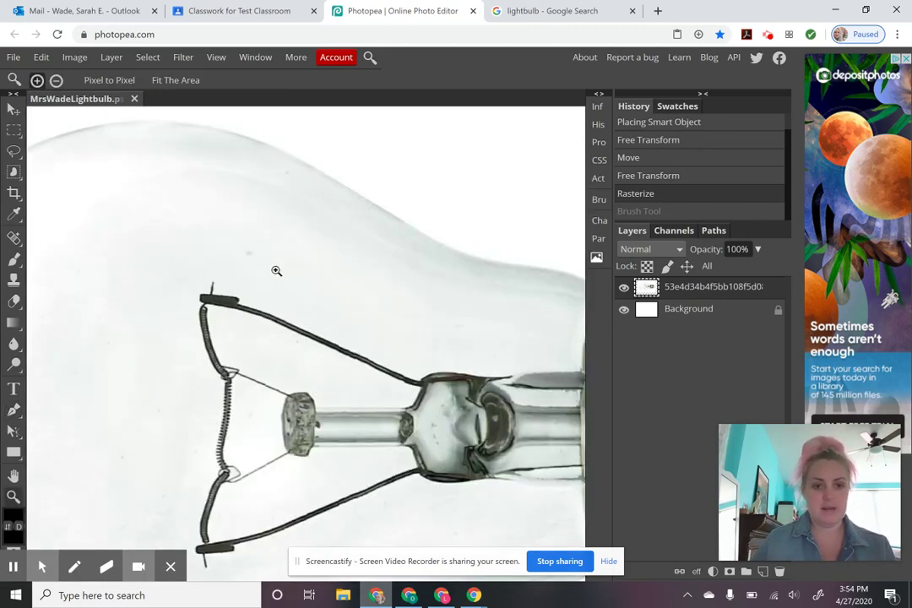
alt+click(392, 263)
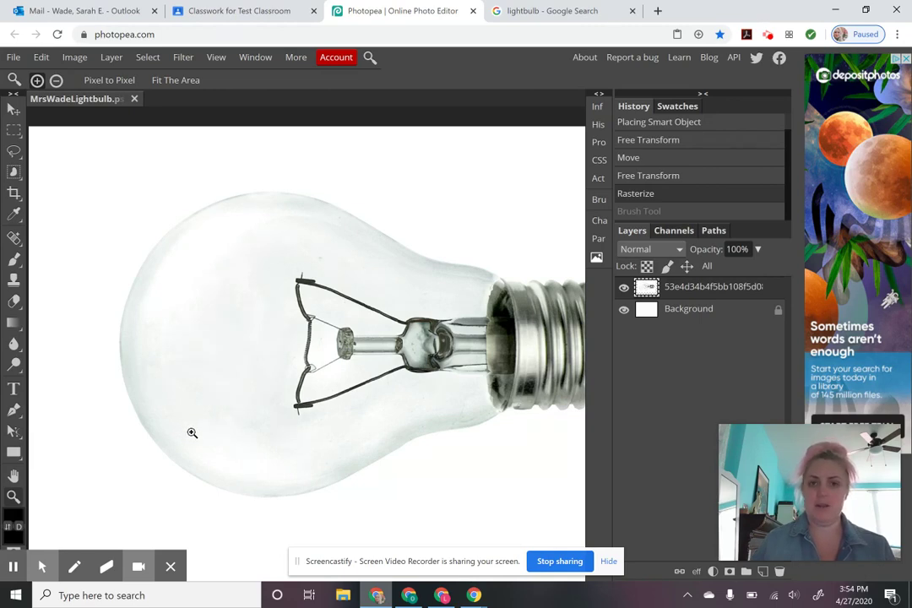
click(13, 409)
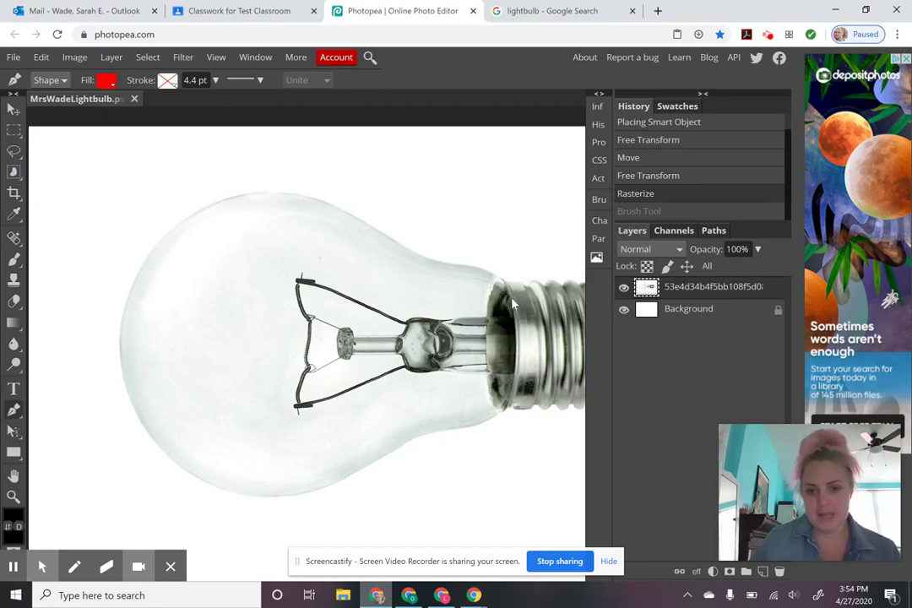
click(508, 397)
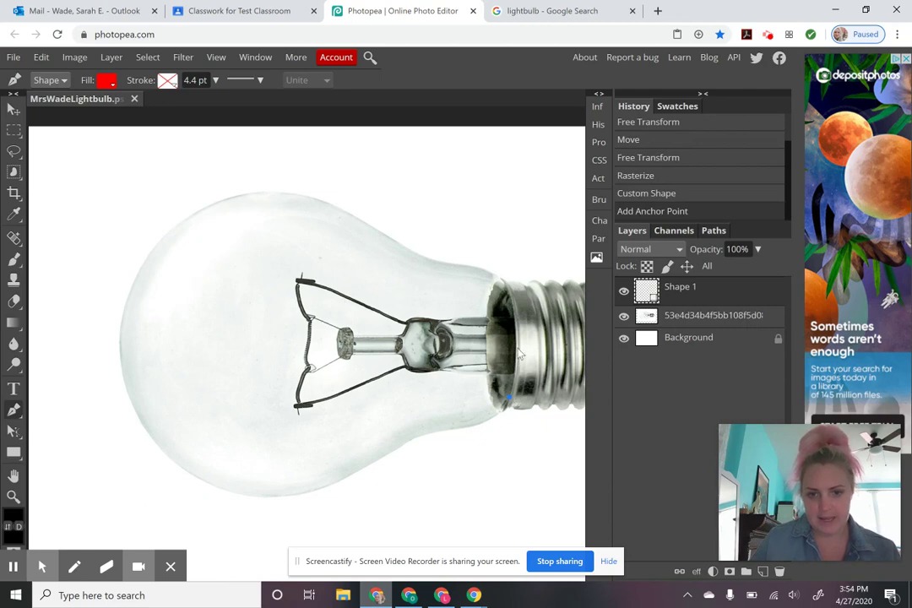
click(518, 312)
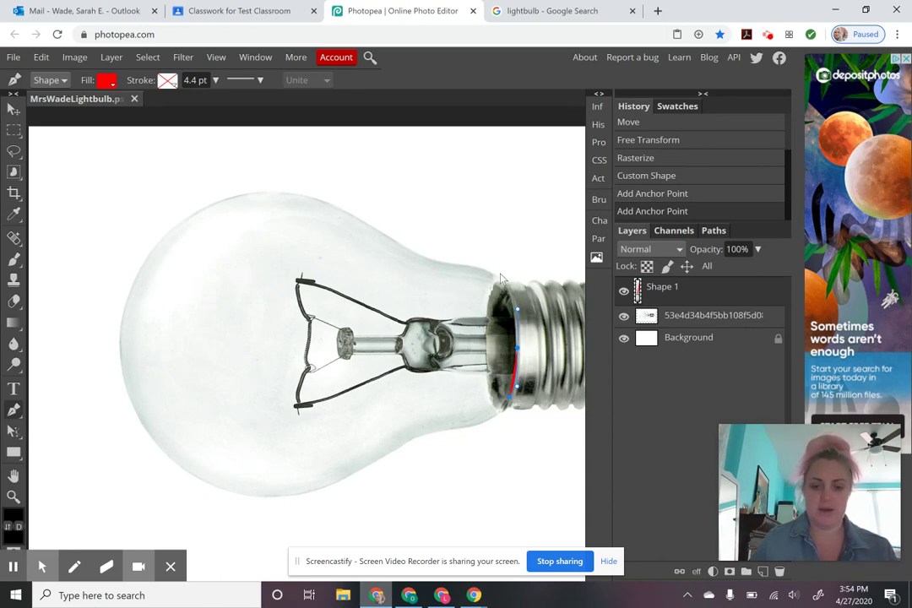
- Set the pen shape's fill to none
click(108, 81)
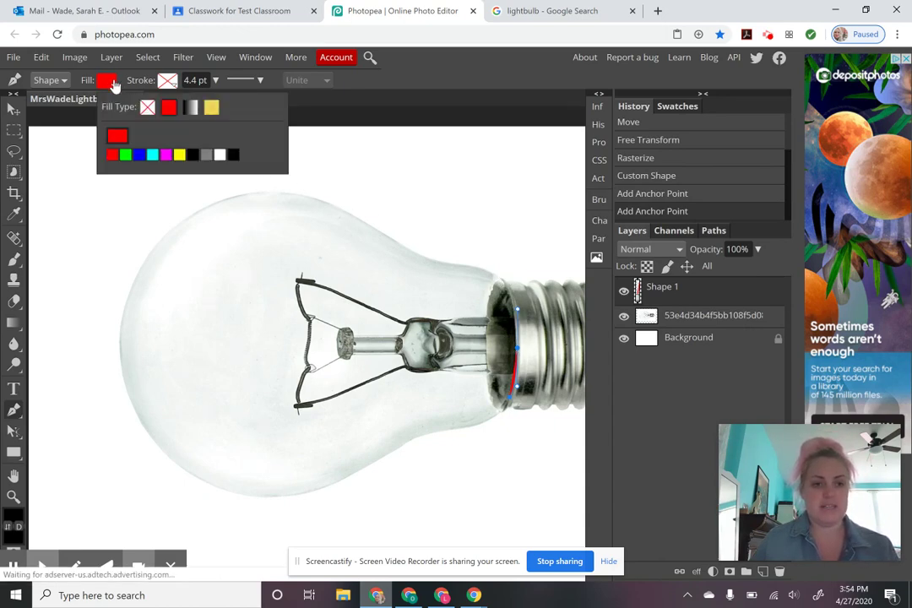
click(148, 108)
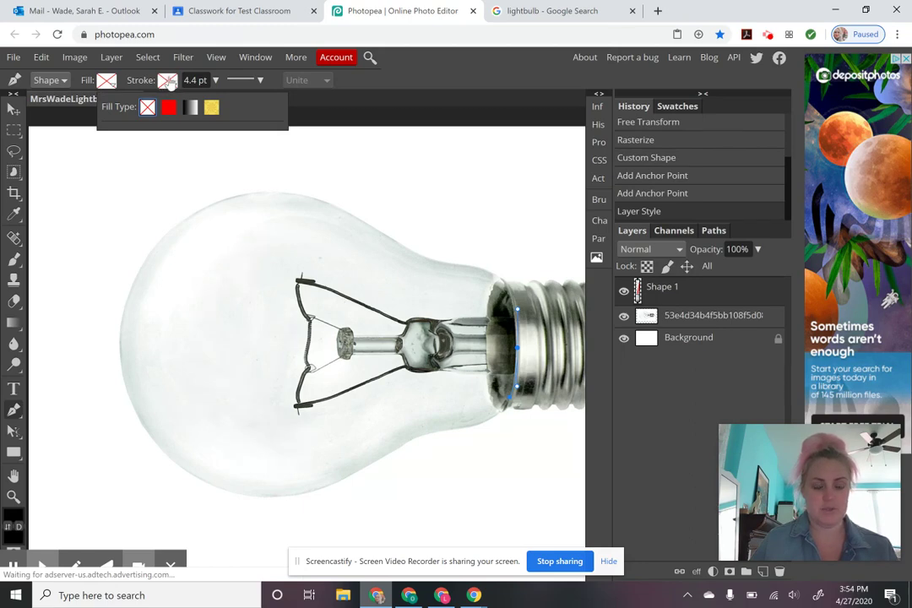
click(466, 75)
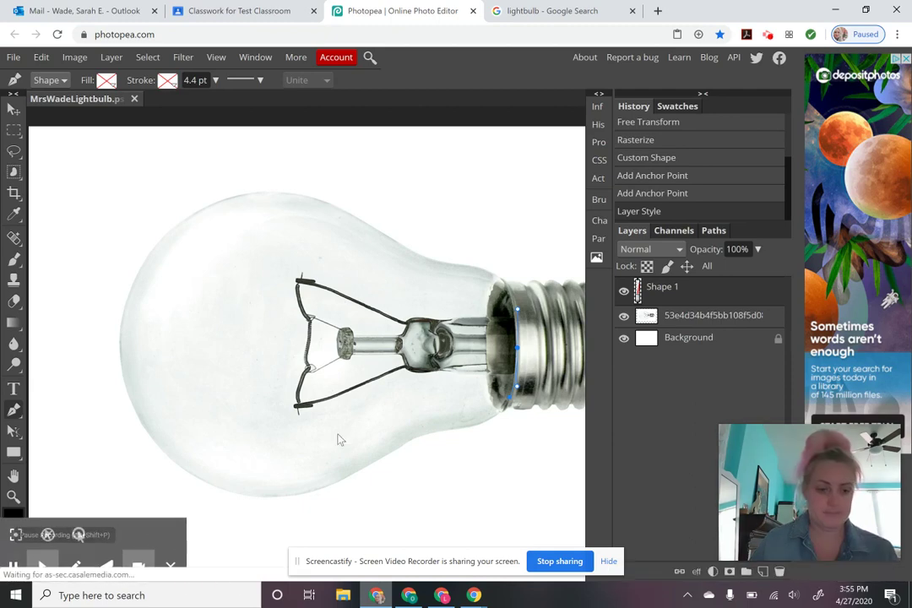
- Continue the pen path from the metal base's upper corner along the neck and just inside the bulb's upper glass edge
click(498, 284)
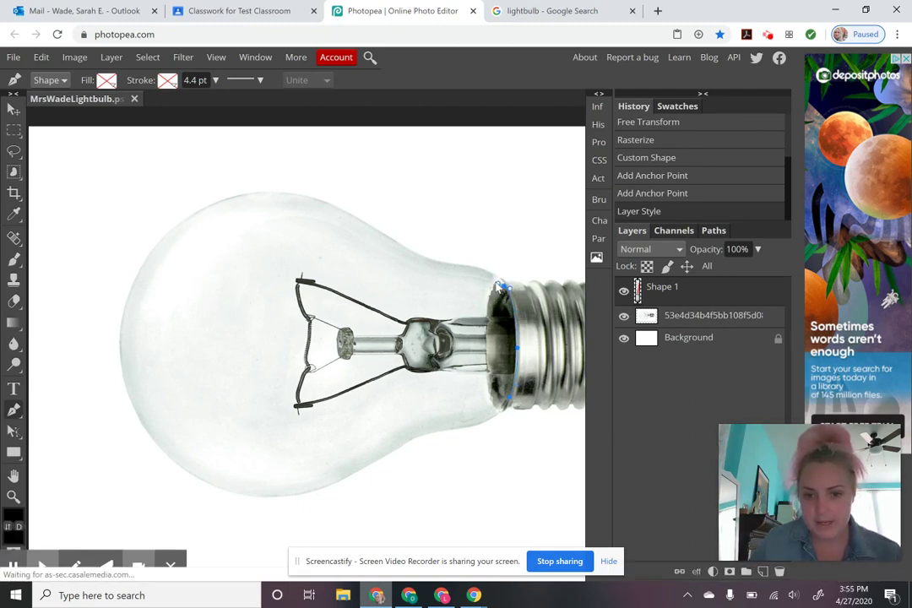
click(496, 284)
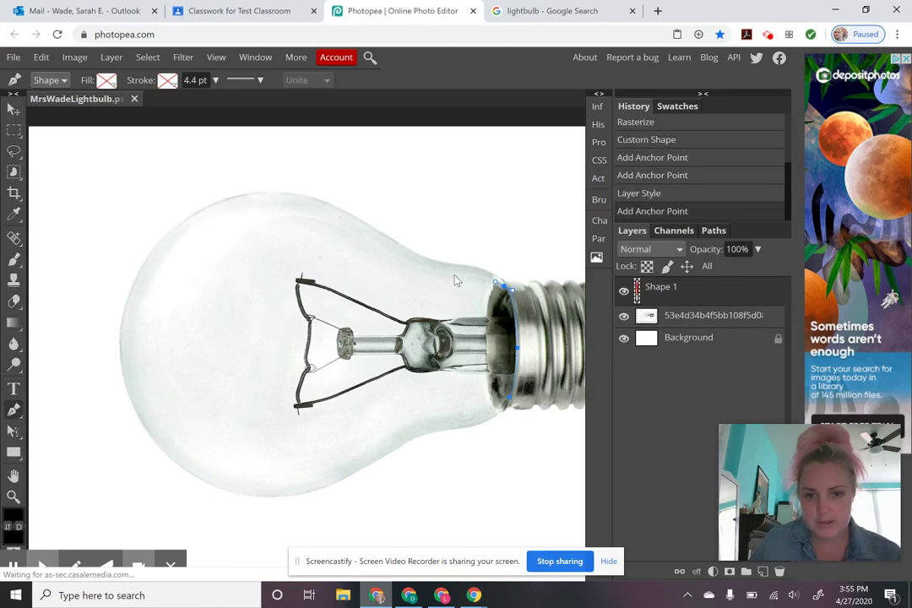
click(426, 270)
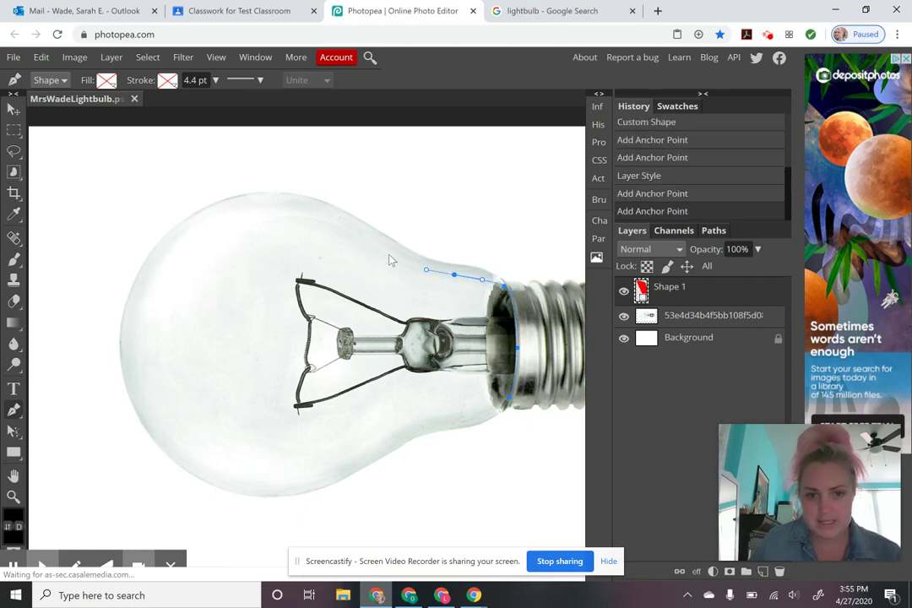
drag(379, 247, 363, 235)
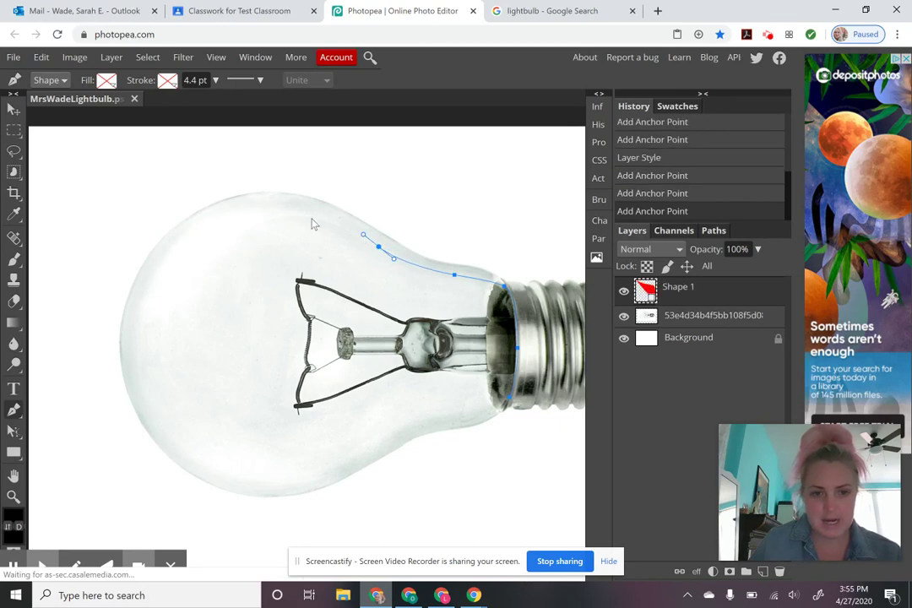
drag(286, 209, 240, 207)
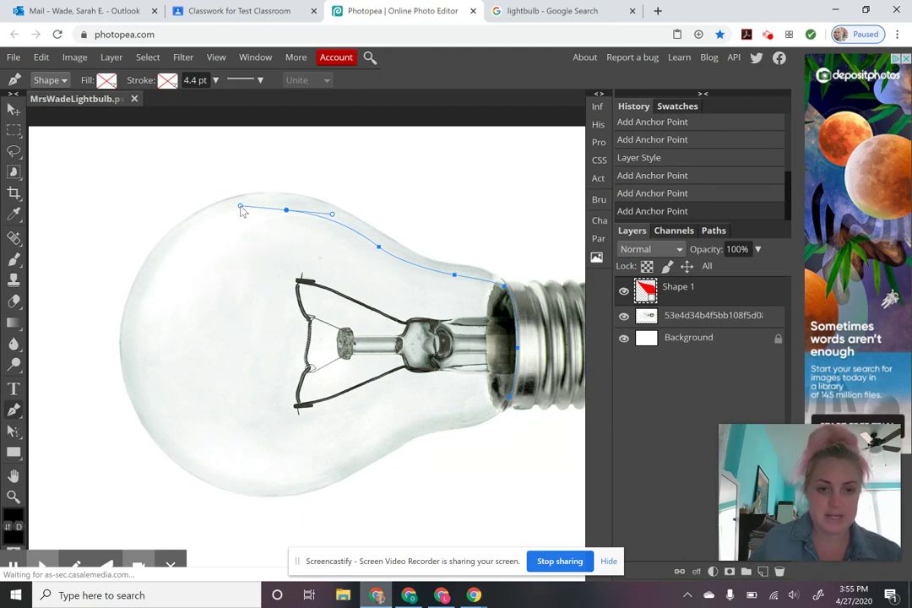
- Curve the path around the bulb's rounded end just inside the glass, and remove the outgoing handle of its last anchor point
click(202, 227)
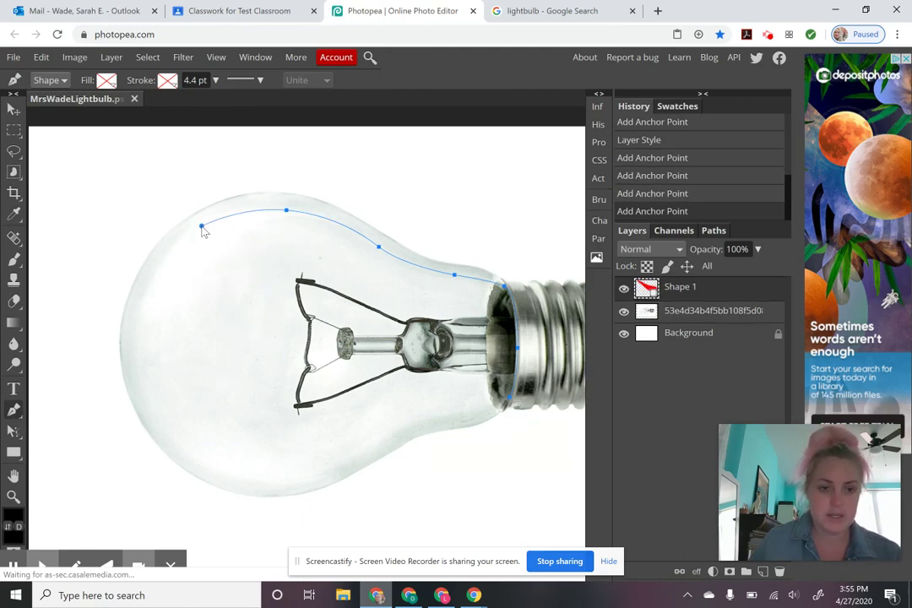
drag(202, 227, 180, 242)
drag(154, 275, 147, 287)
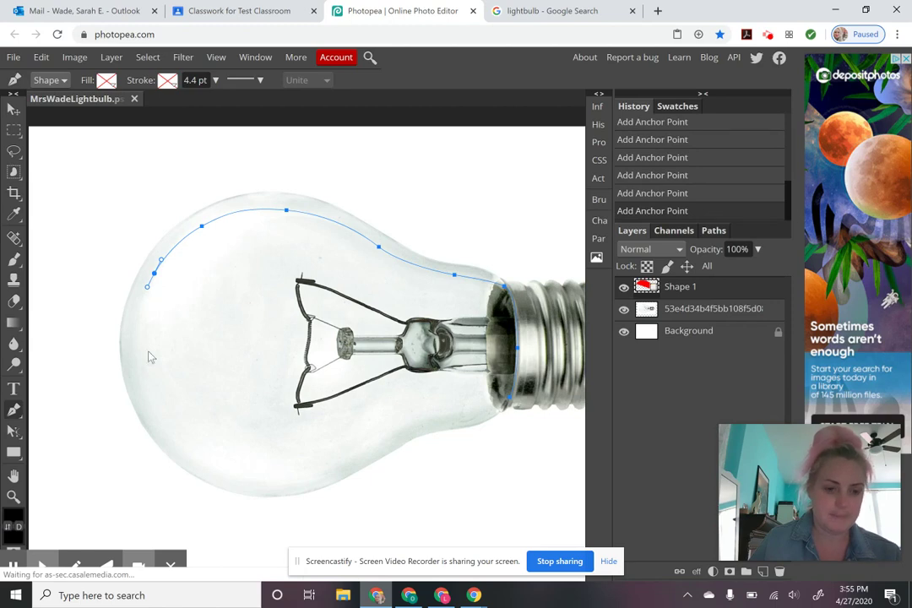
drag(135, 367, 136, 399)
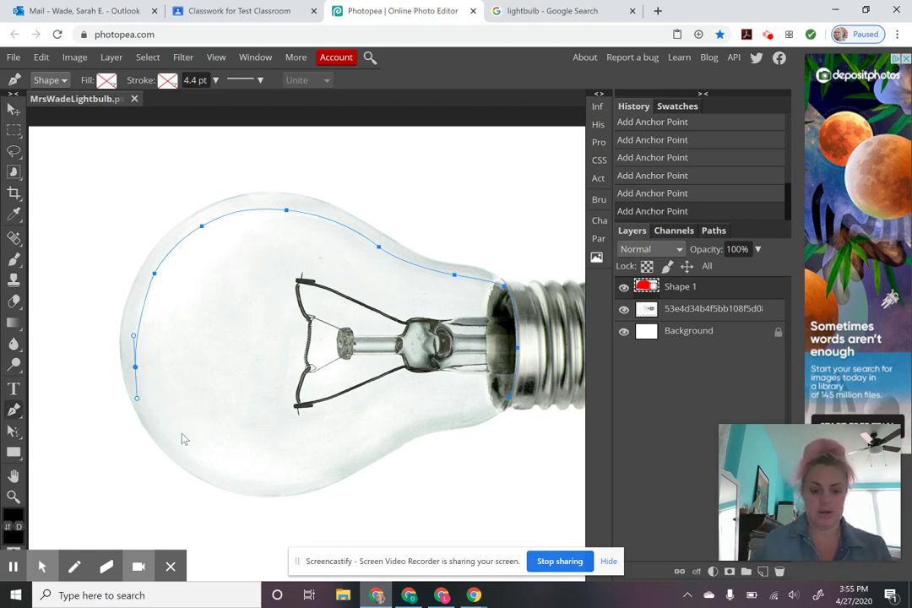
click(135, 368)
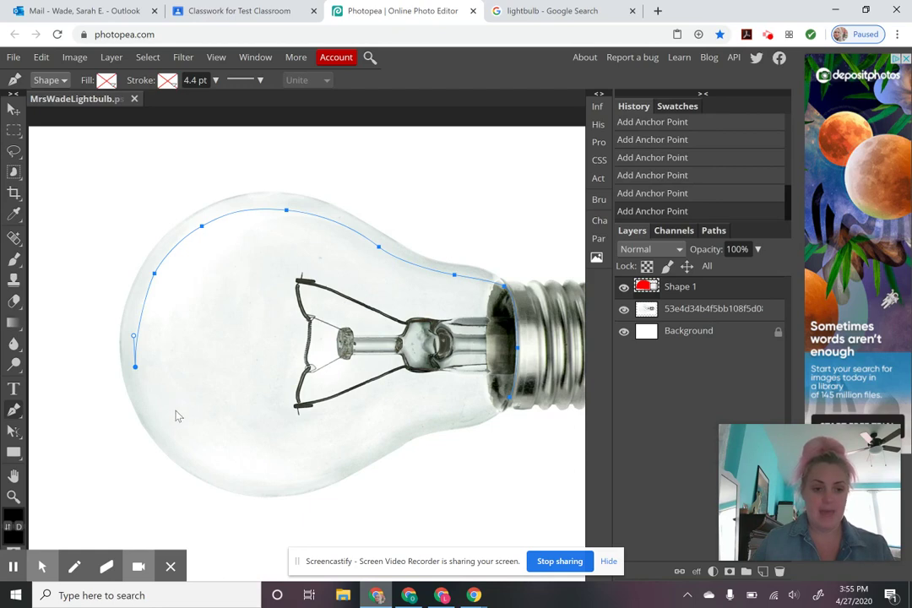
- Trace the path just inside the bulb's lower glass edge back to the metal base and close it at the starting point
drag(178, 441, 225, 486)
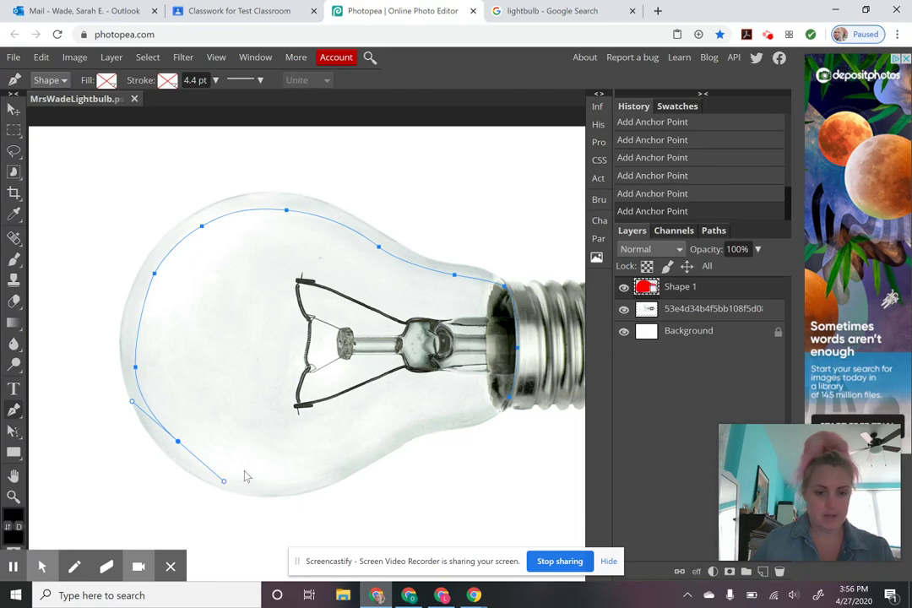
drag(275, 483, 291, 483)
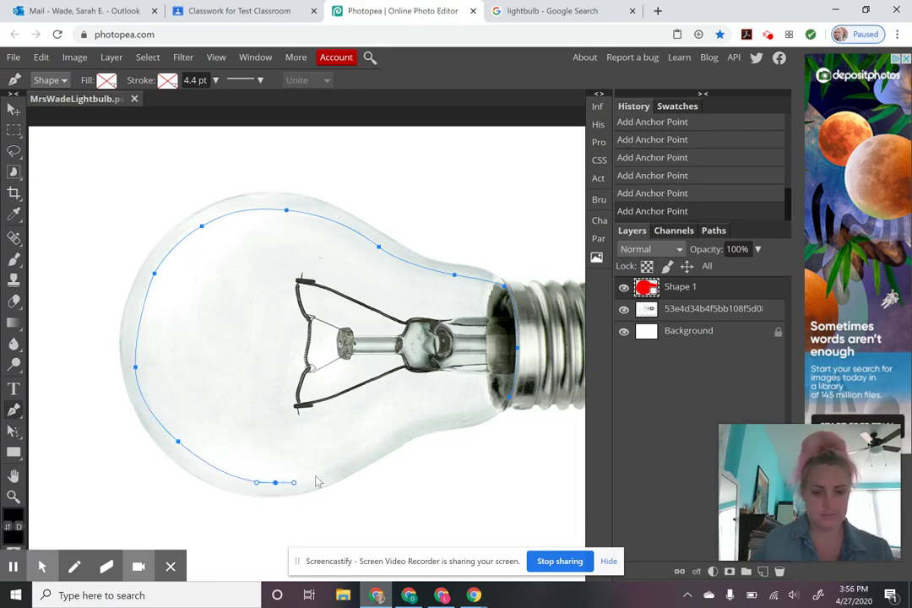
drag(372, 448, 442, 417)
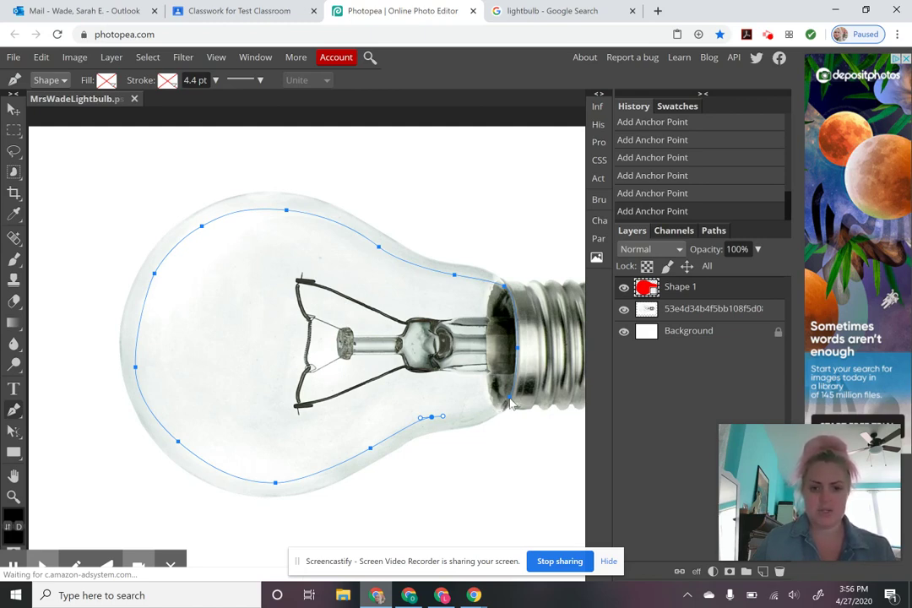
drag(510, 402, 543, 380)
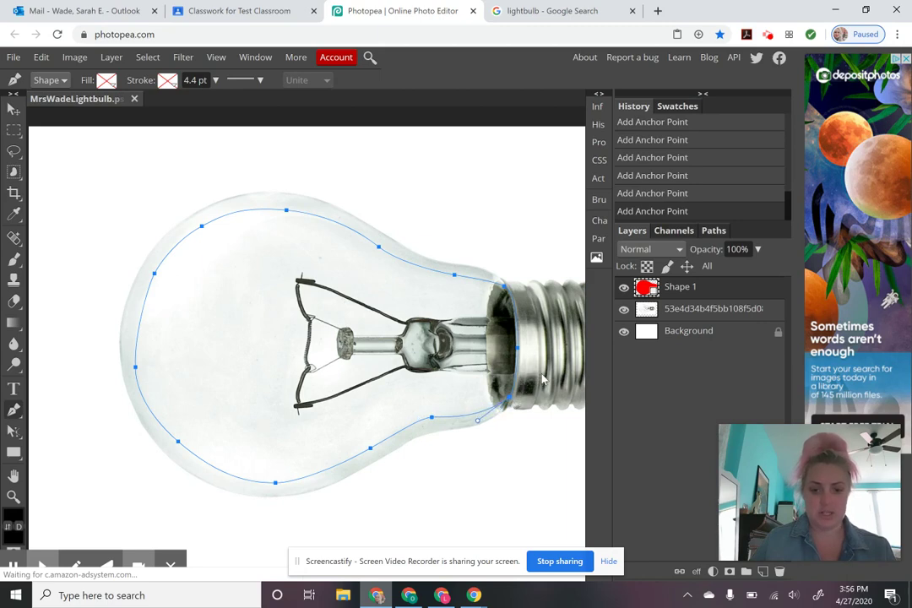
click(510, 399)
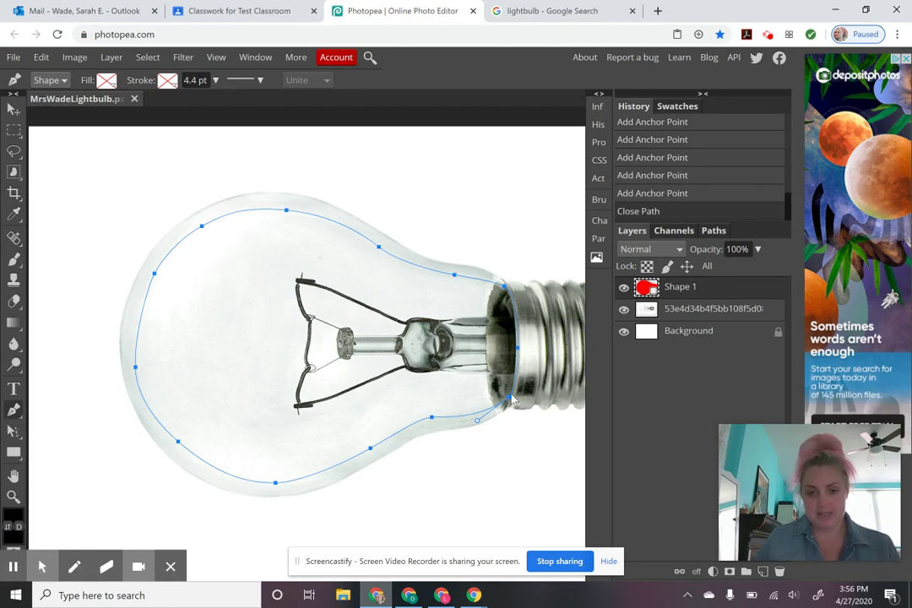
- Convert the closed pen path into a selection and make the light bulb image layer active
right_click(352, 285)
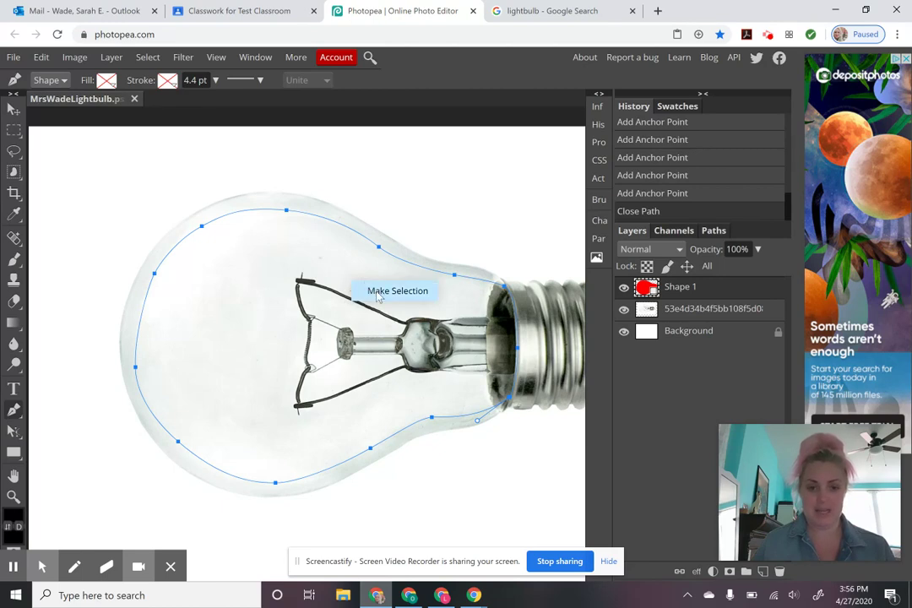
click(379, 295)
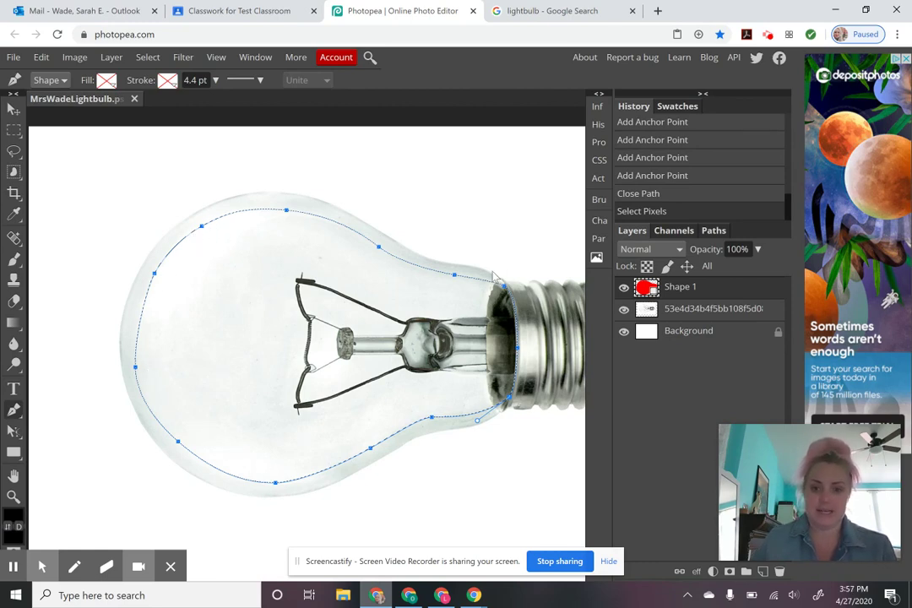
click(681, 313)
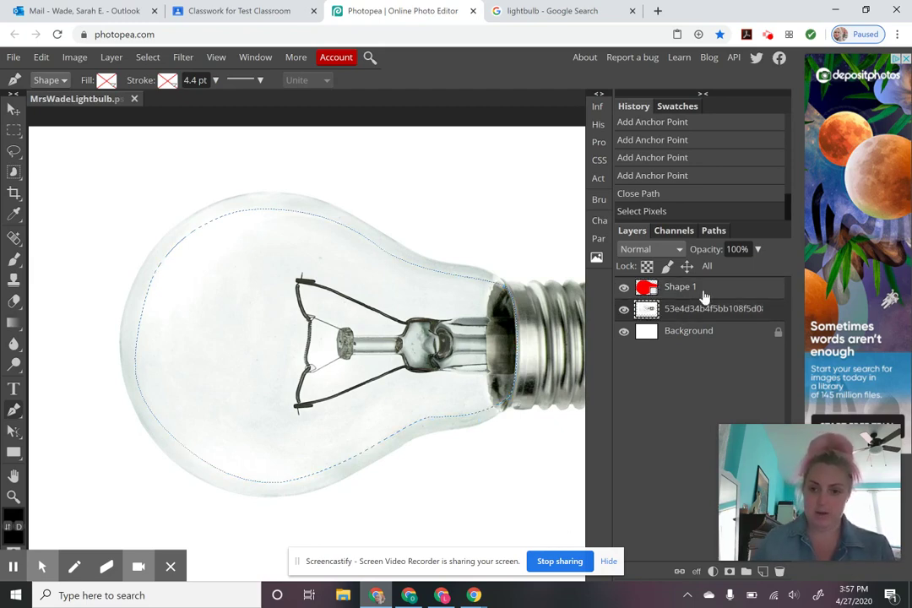
click(699, 290)
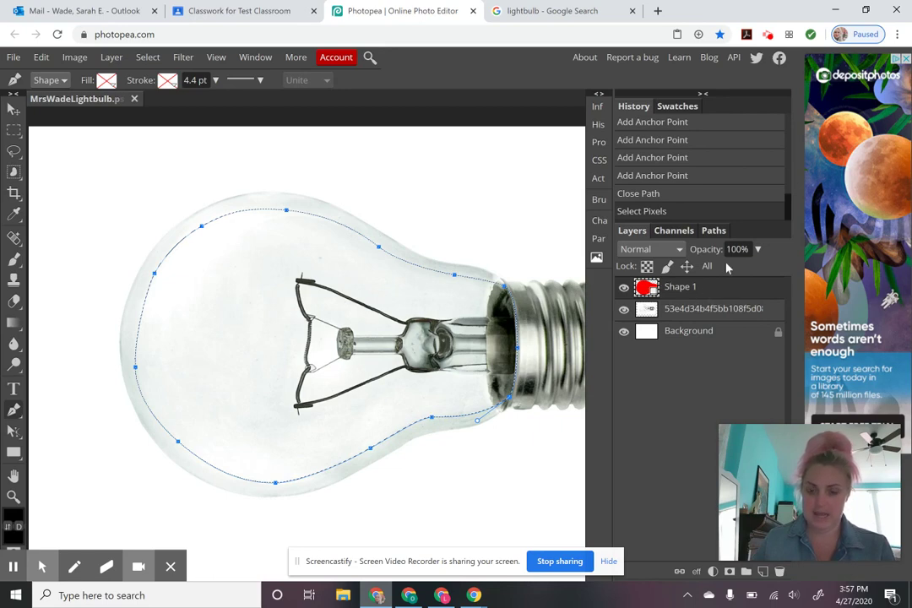
click(699, 310)
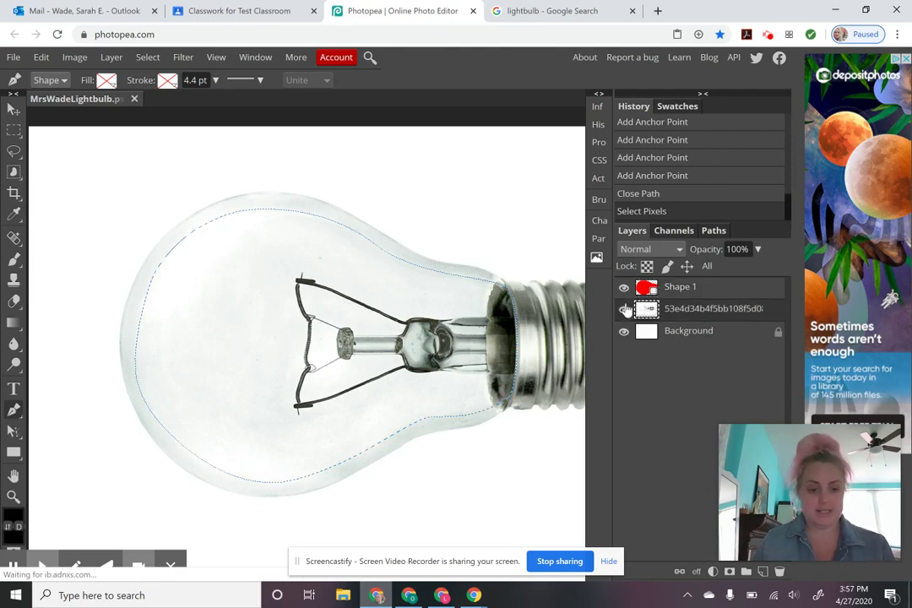
- Check the selection edge near the bulb's neck up close, and delete the selected glass interior from the light bulb layer
key(z)
click(453, 270)
click(448, 264)
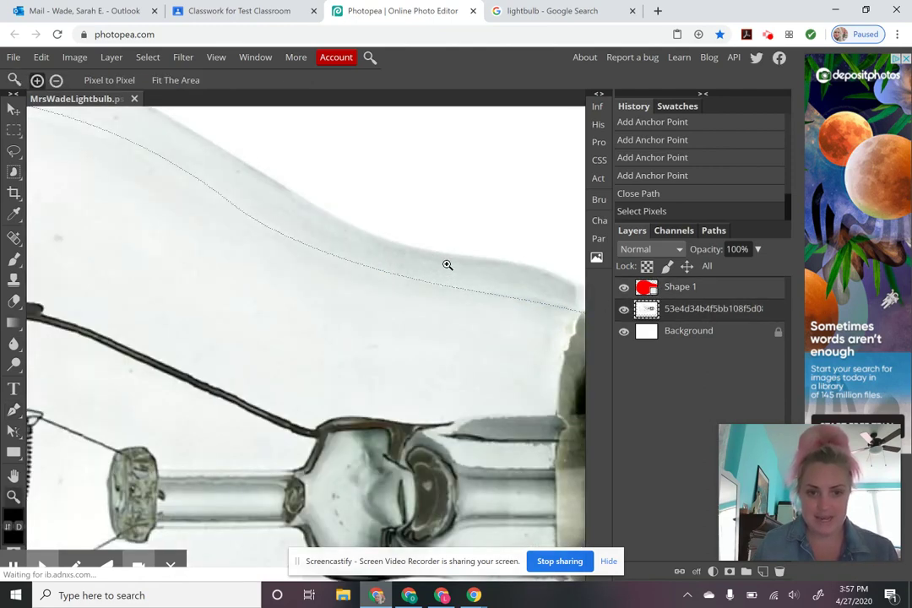
click(447, 264)
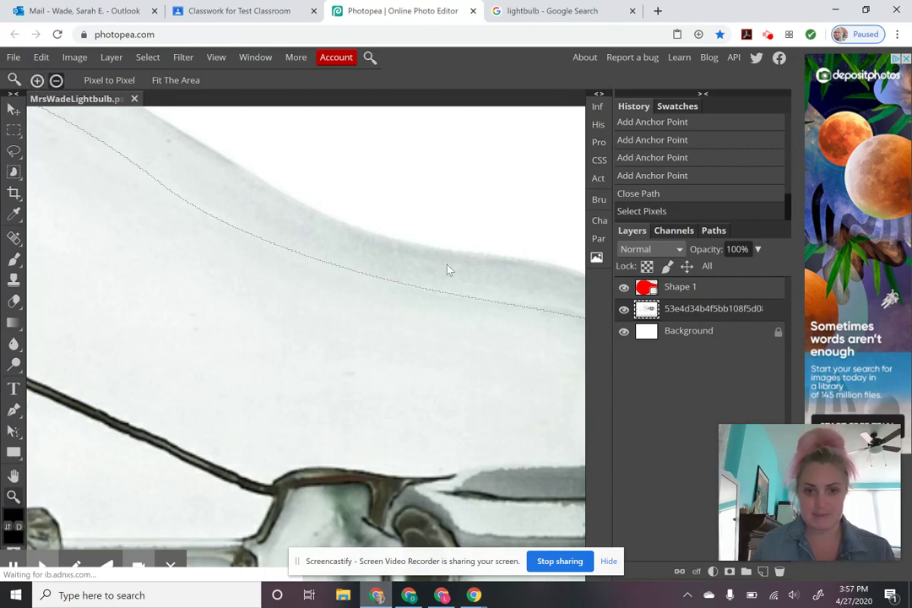
alt+click(447, 264)
alt+click(448, 265)
alt+click(448, 264)
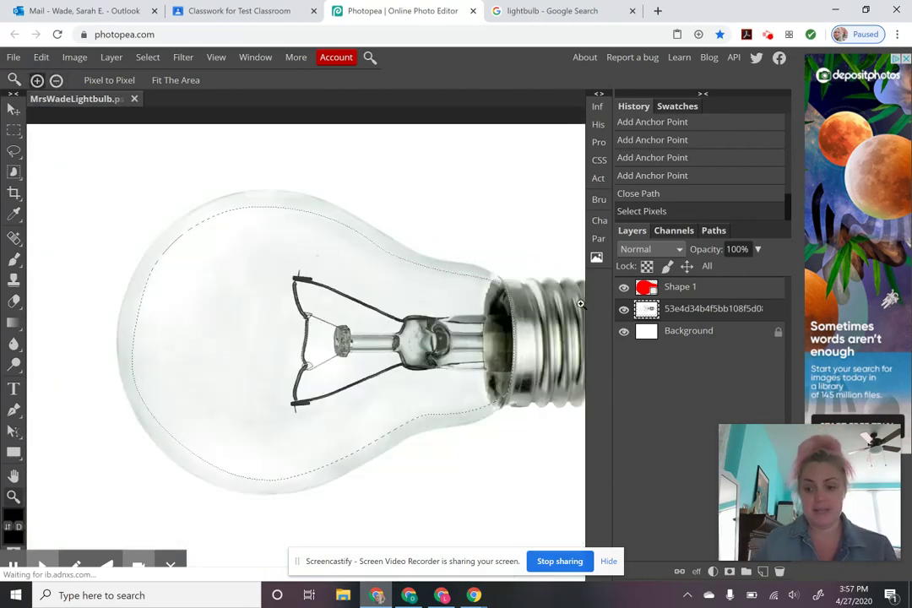
key(BackSpace)
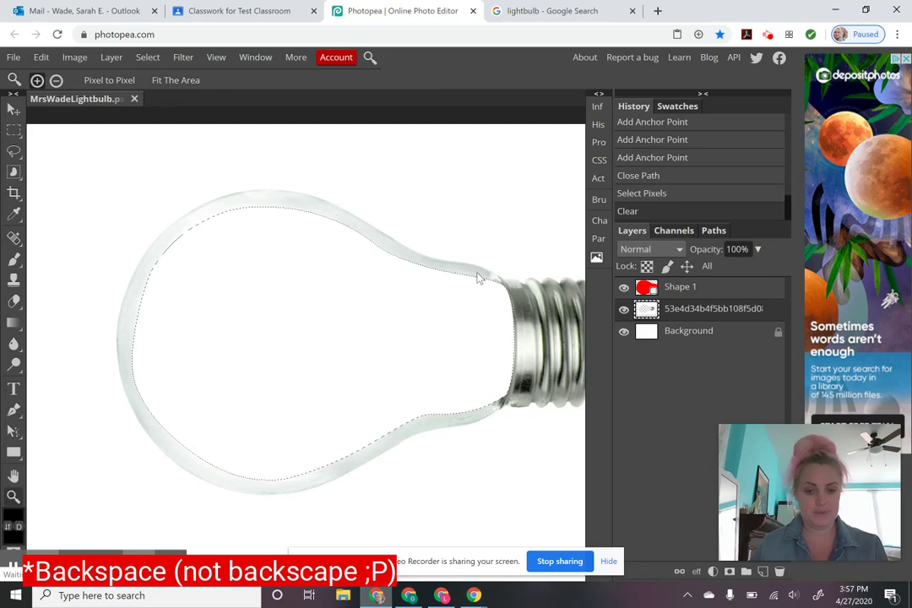
- Undo the last four history states back through the path's closing, and redo them to restore the cleared interior
key(ctrl+z)
key(ctrl+z)
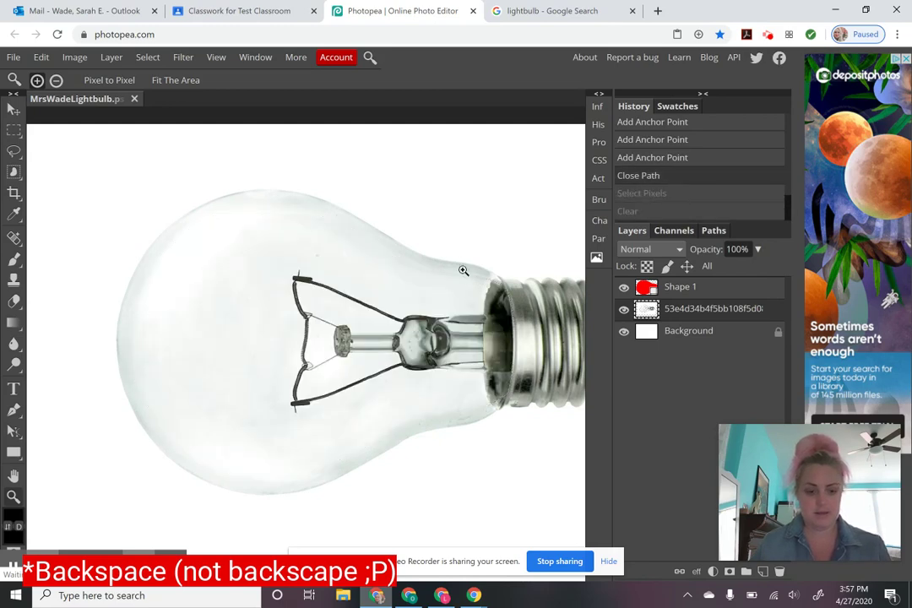
key(ctrl+z)
key(ctrl+z)
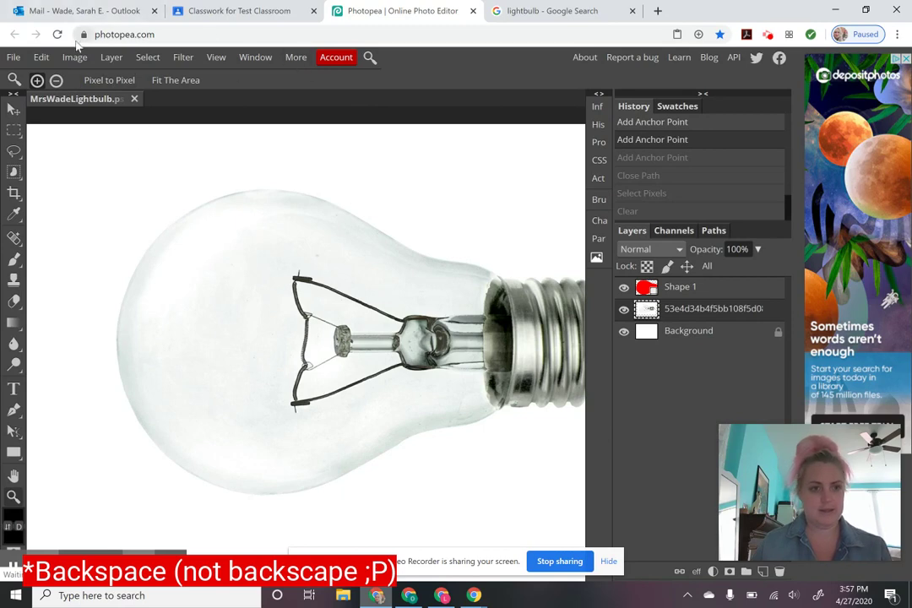
key(ctrl+shift+z)
key(ctrl+shift+z)
key(ctrl+shift+z)
key(ctrl+shift+z)
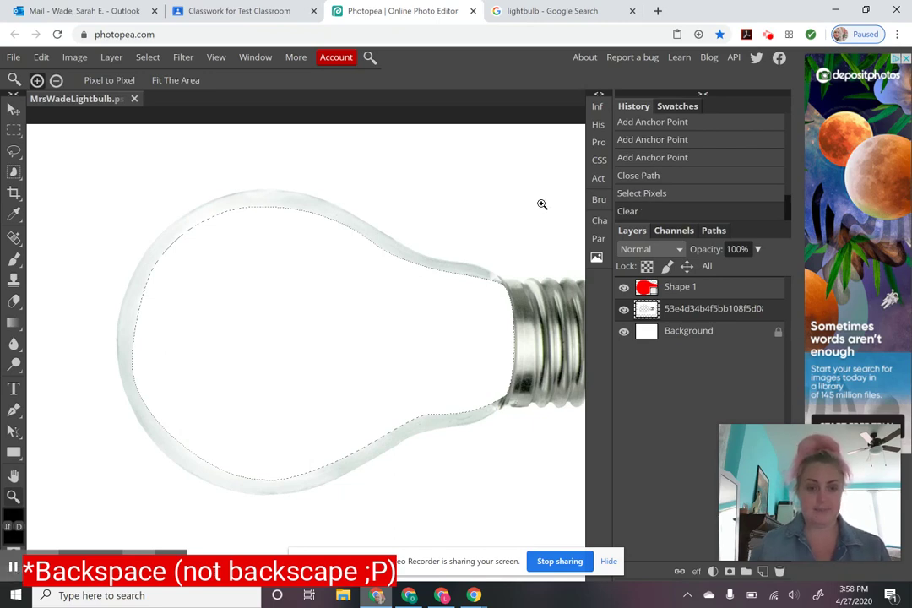
- Drop the selection to examine the cut edge along the glass rim and metal base, and undo the deselection
key(ctrl+d)
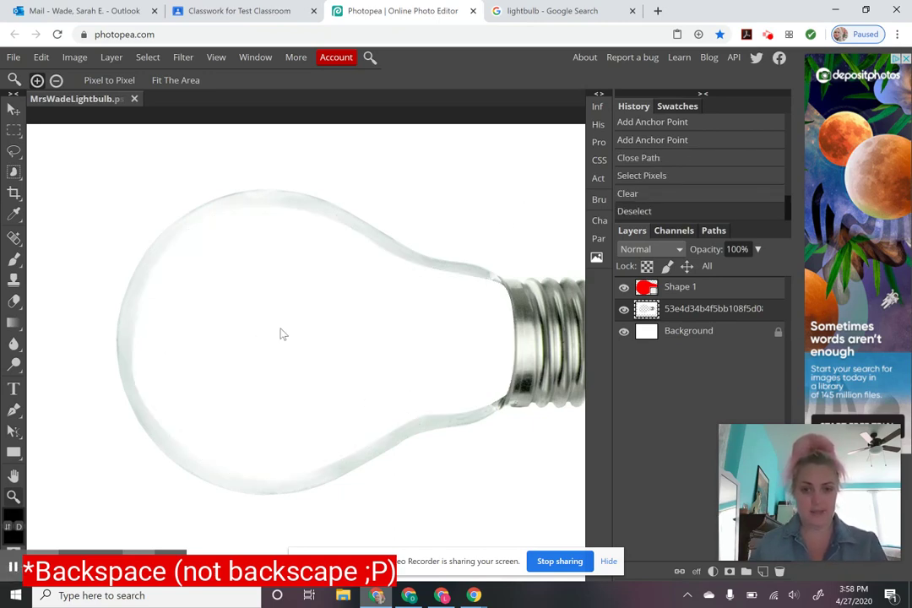
click(304, 285)
click(487, 208)
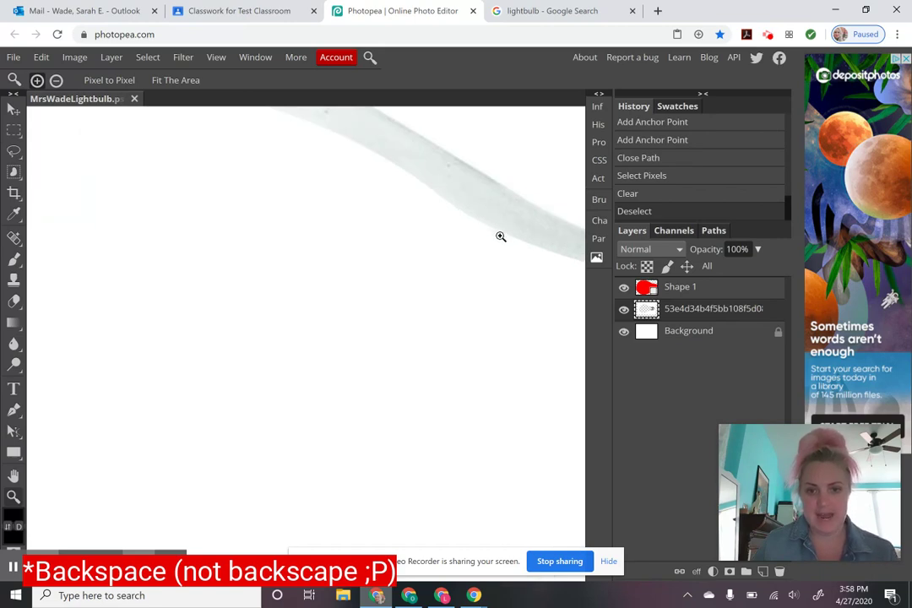
drag(496, 259, 185, 247)
drag(369, 325, 283, 254)
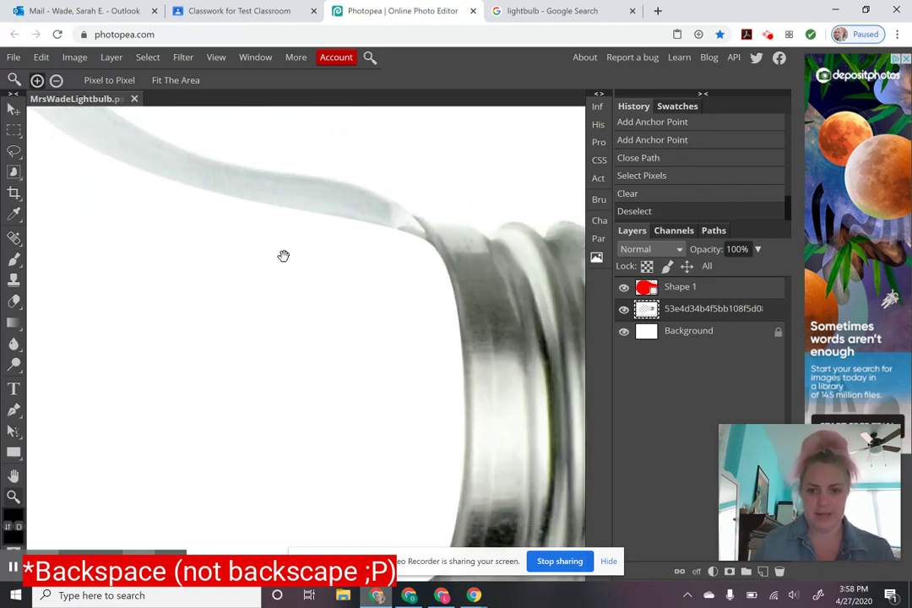
drag(381, 440, 439, 302)
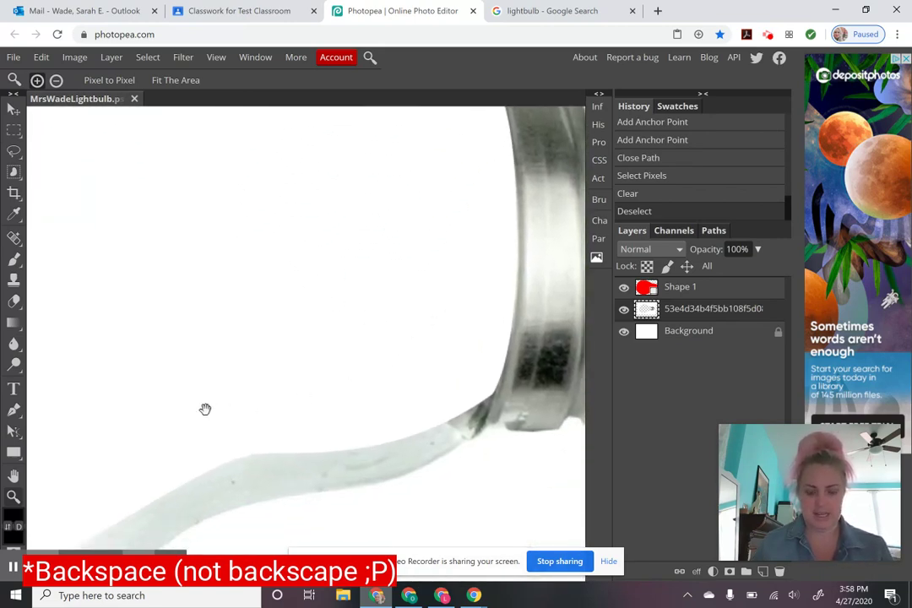
drag(205, 409, 515, 230)
drag(148, 413, 411, 401)
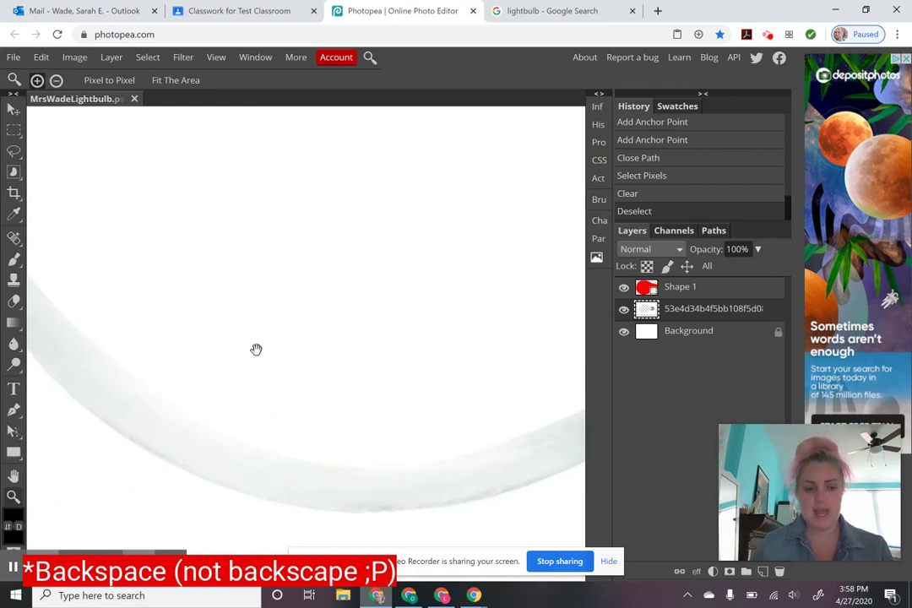
click(296, 377)
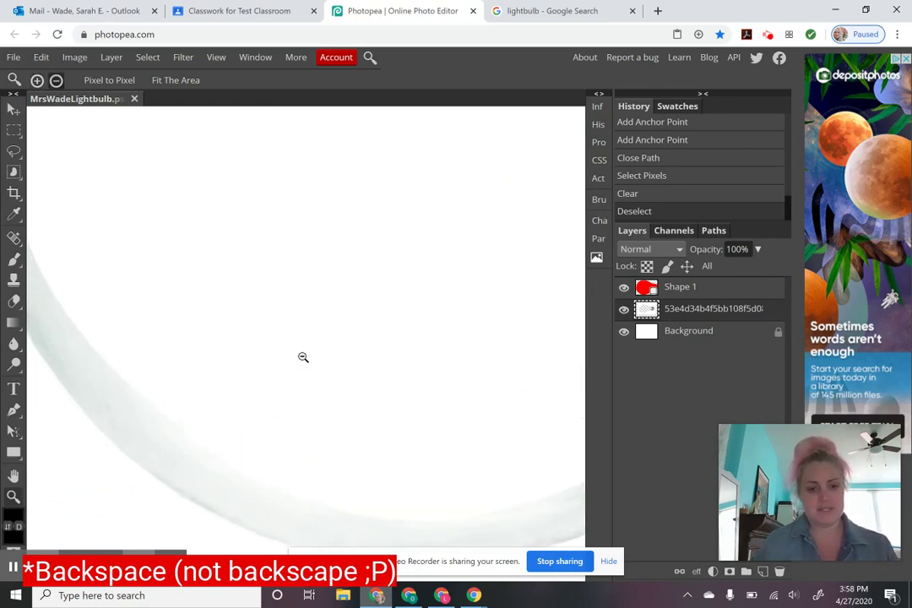
alt+click(301, 357)
alt+click(299, 355)
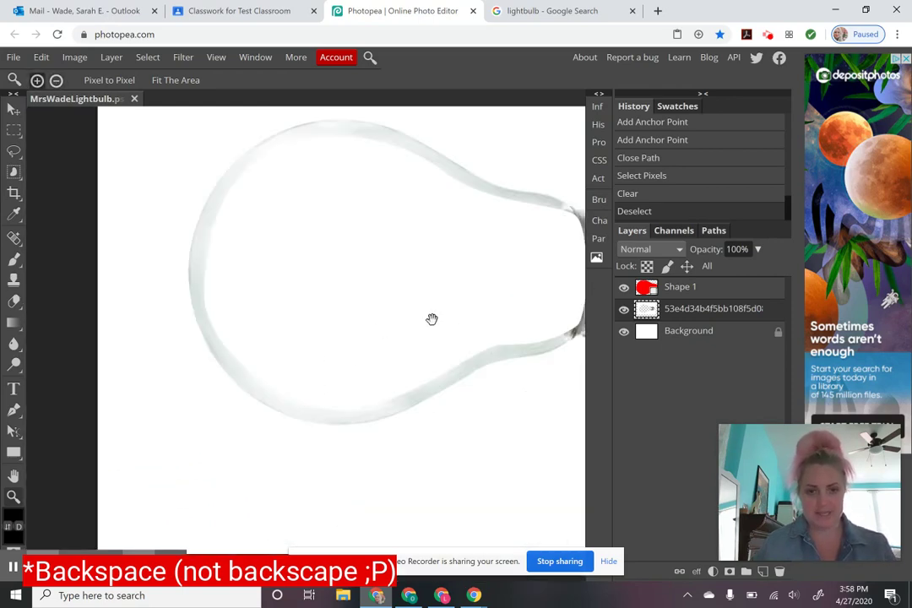
drag(431, 319, 299, 340)
alt+click(314, 337)
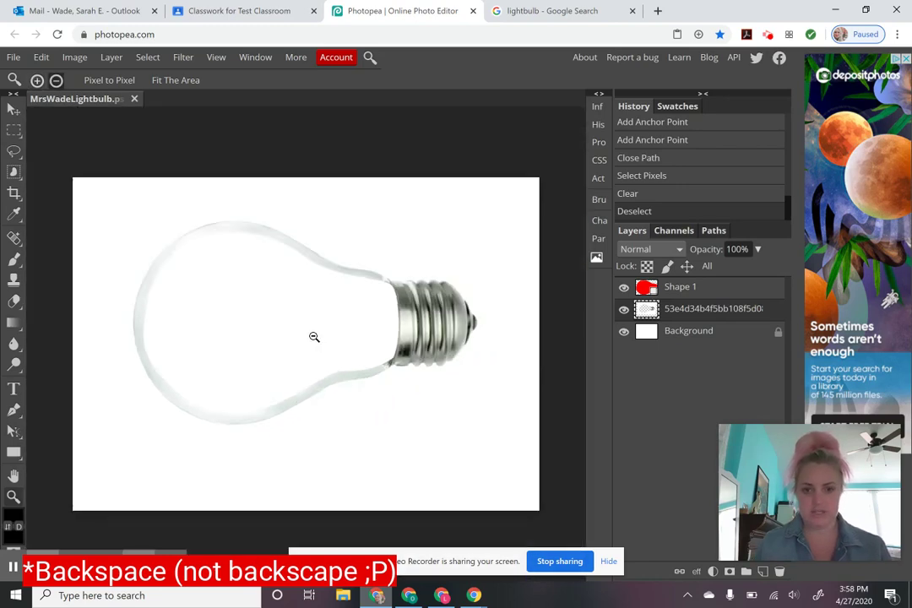
click(320, 330)
key(ctrl+z)
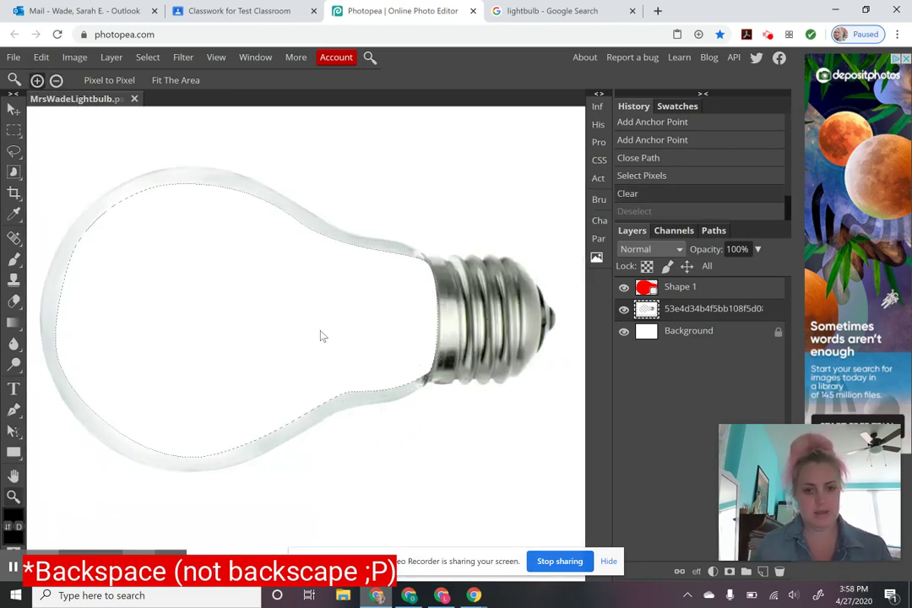
- Undo back to the intact bulb with its glass interior selected, and invert the selection
key(ctrl+z)
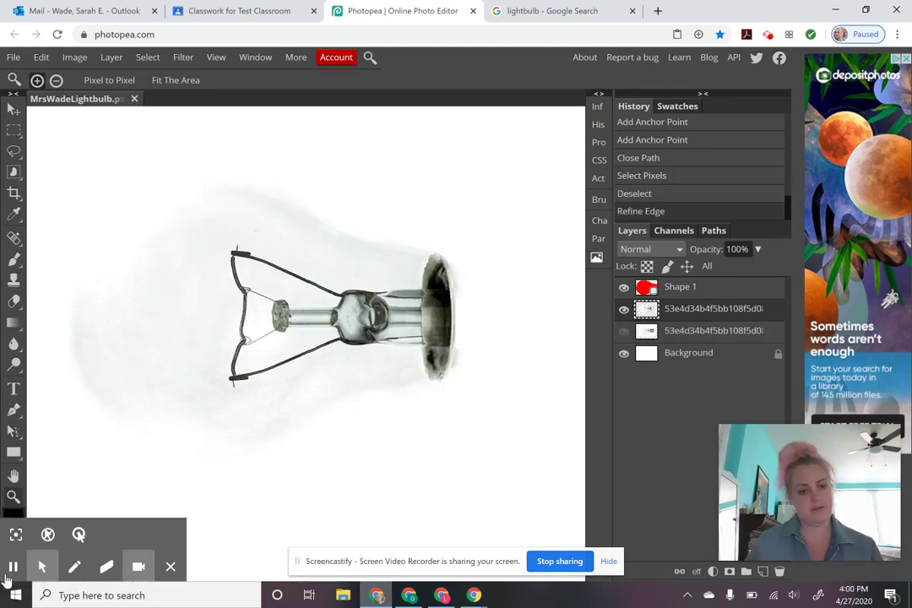
key(ctrl+z)
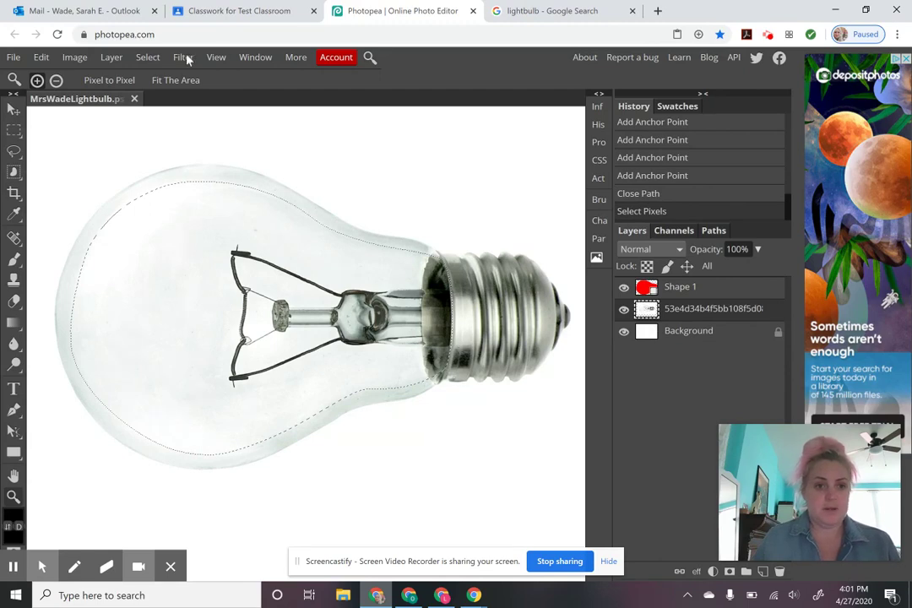
key(alt+f)
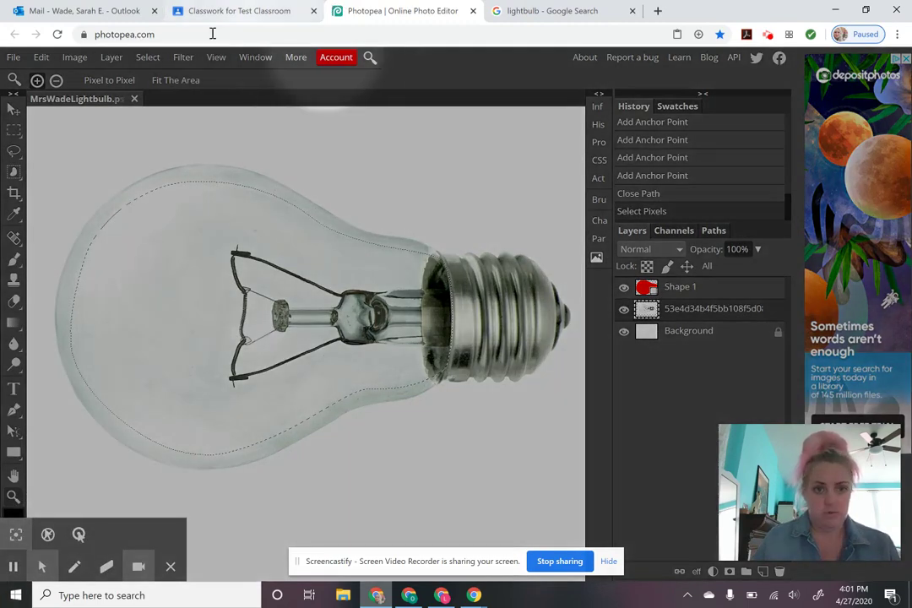
click(149, 58)
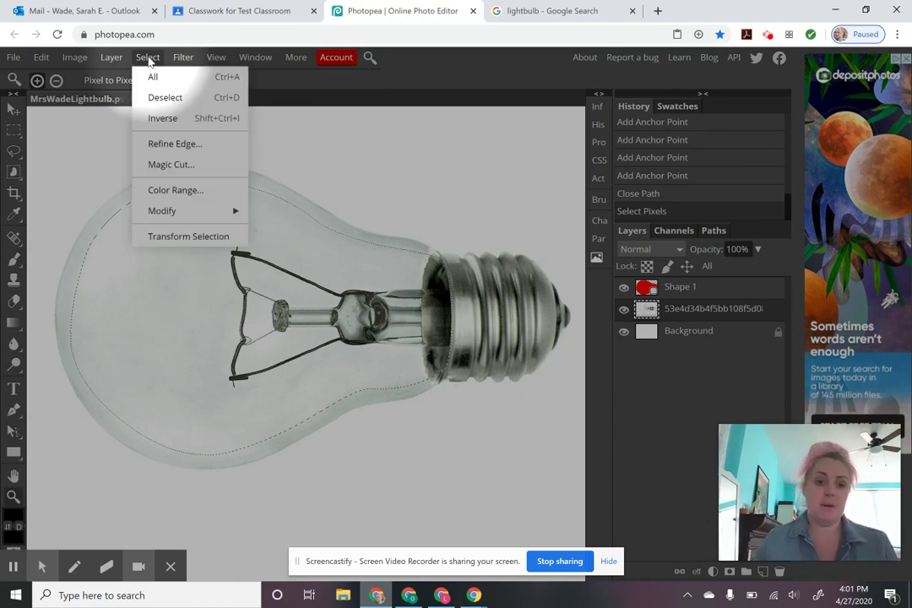
click(171, 117)
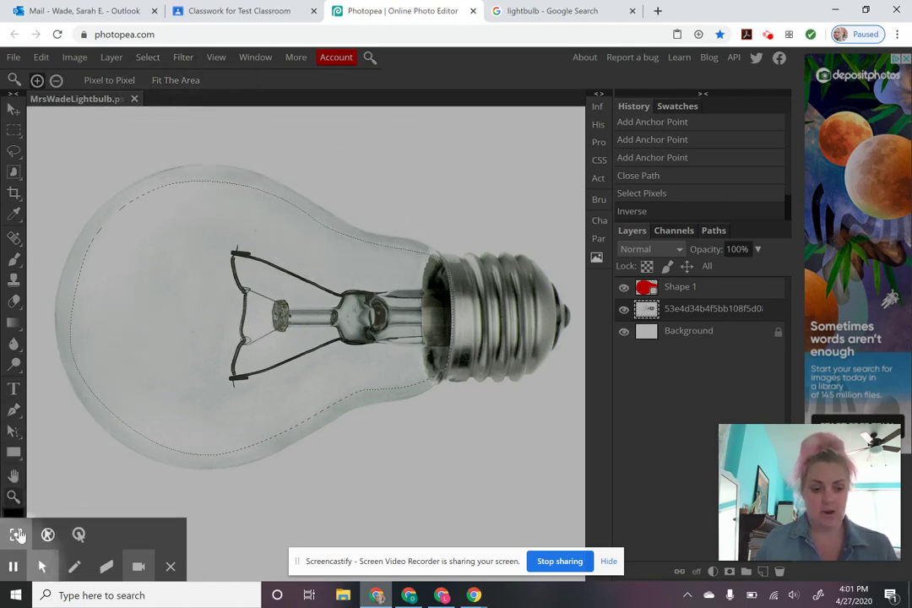
click(17, 535)
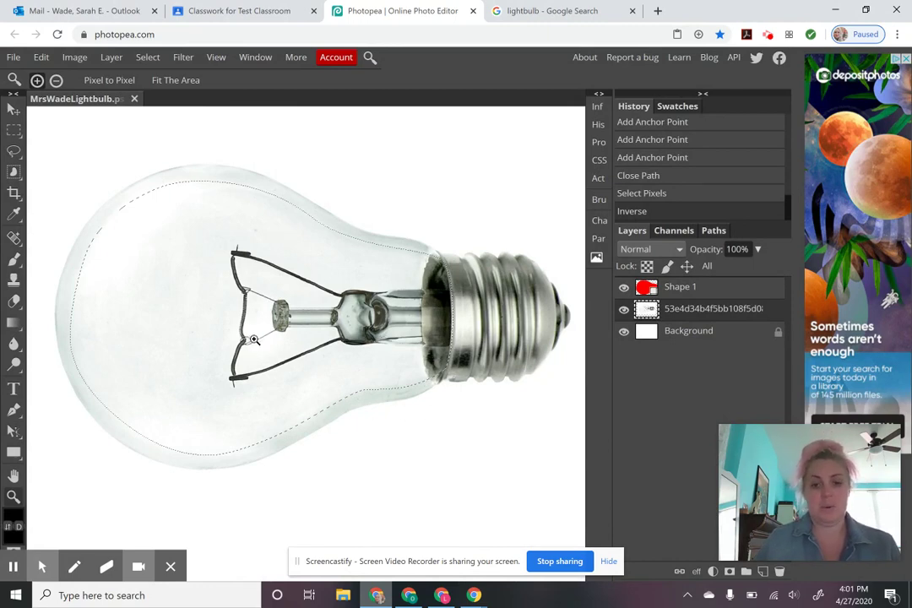
- Start Refine Edge on the inverted selection with the soft 24 px brush and a border of 5
click(147, 57)
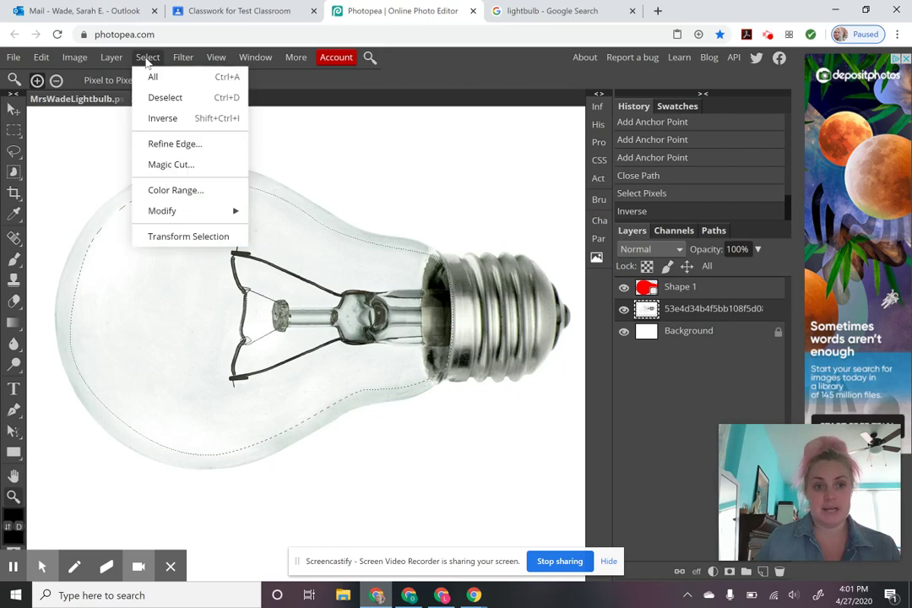
click(193, 147)
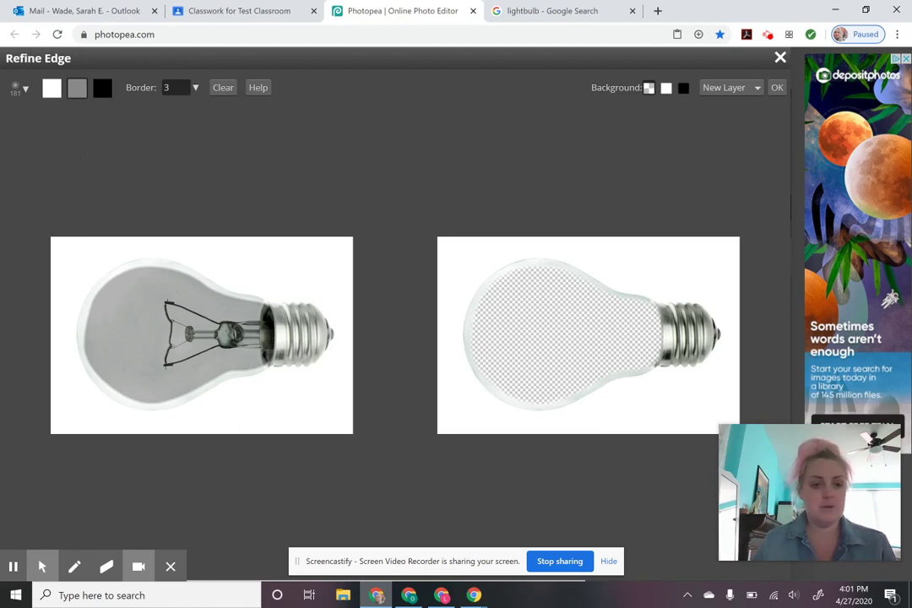
click(18, 88)
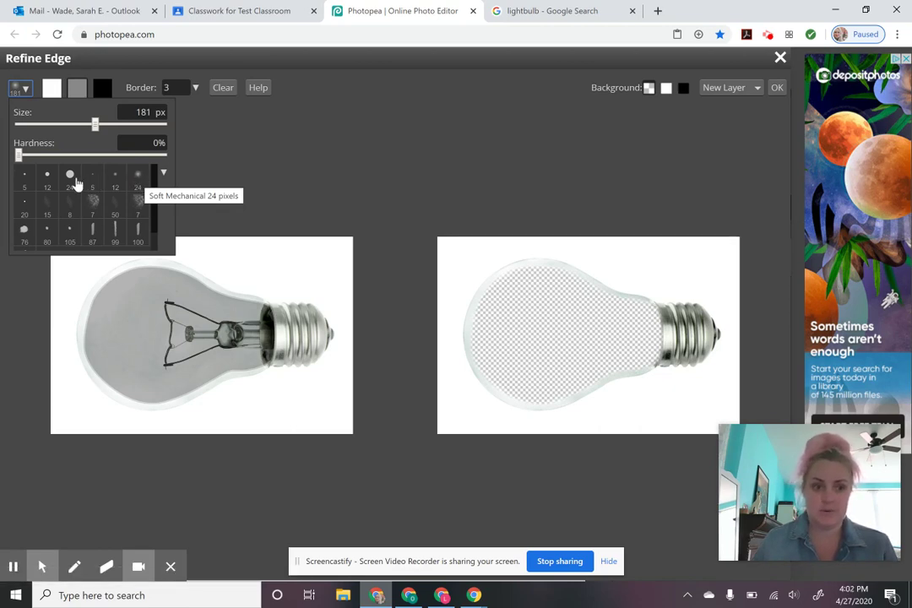
click(139, 175)
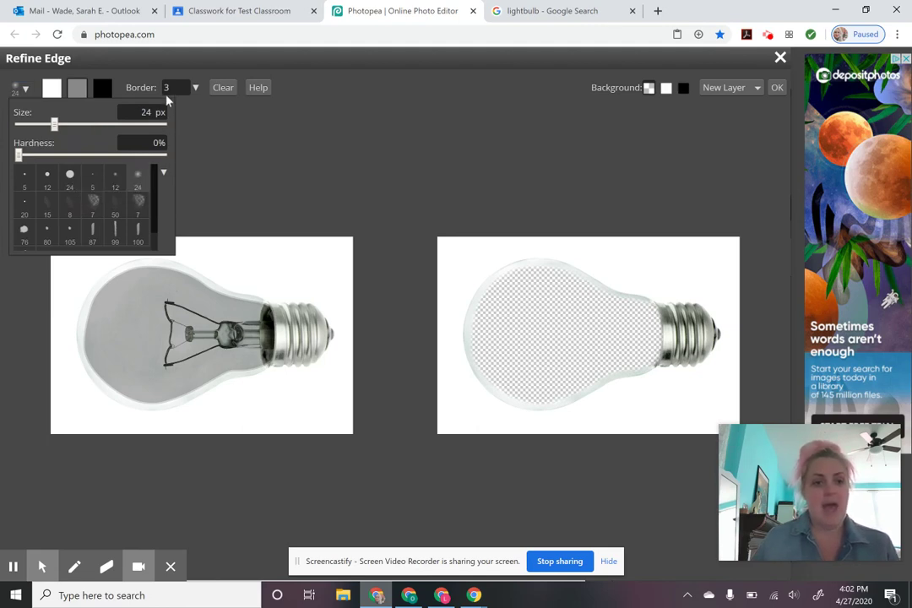
click(167, 88)
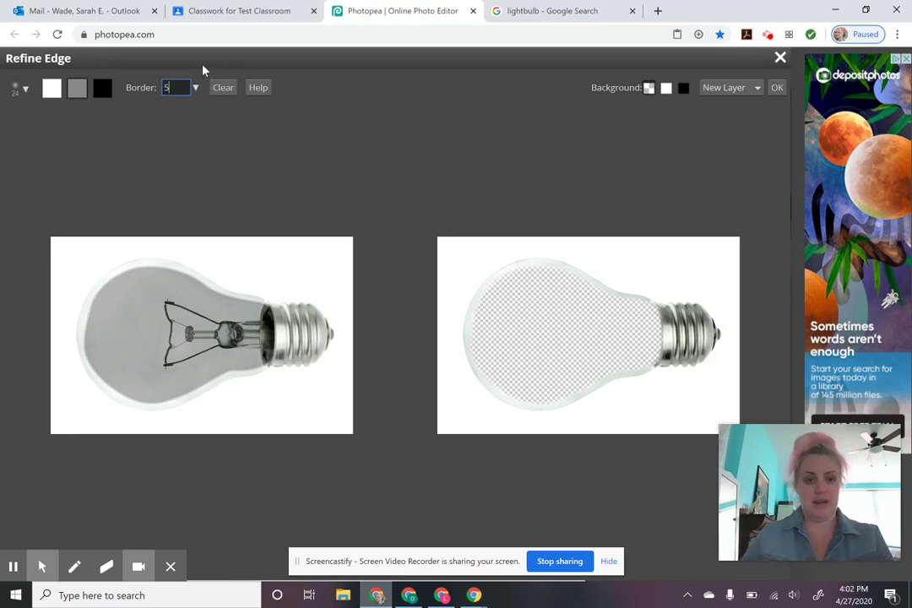
key(BackSpace)
text(5)
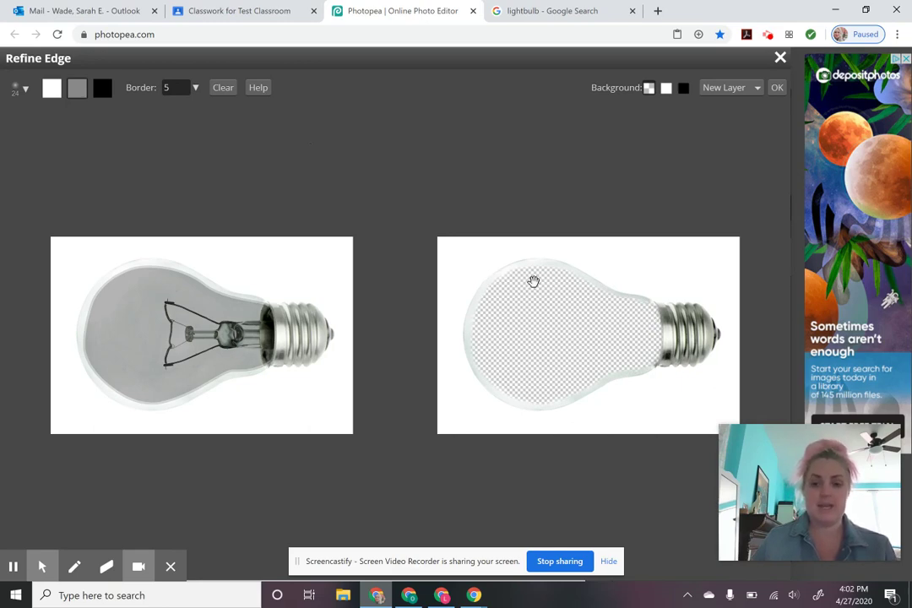
- Output the refined selection to a new layer, and inspect the glass rim up close
click(776, 88)
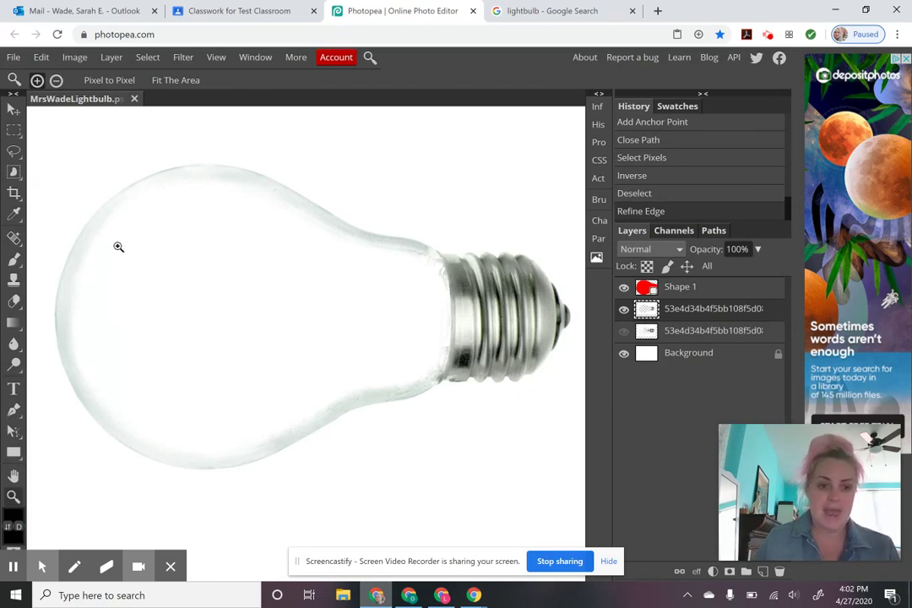
click(160, 193)
click(217, 179)
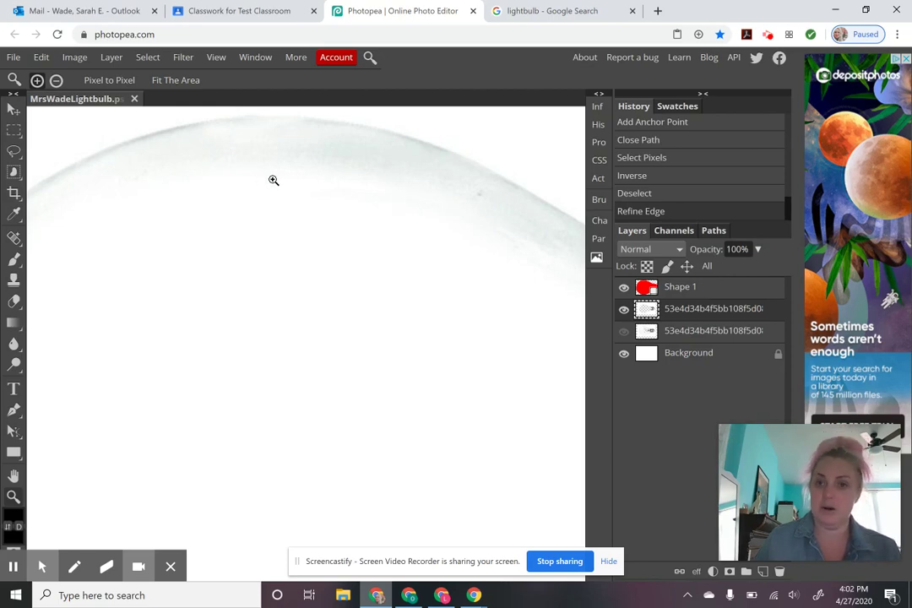
alt+click(419, 250)
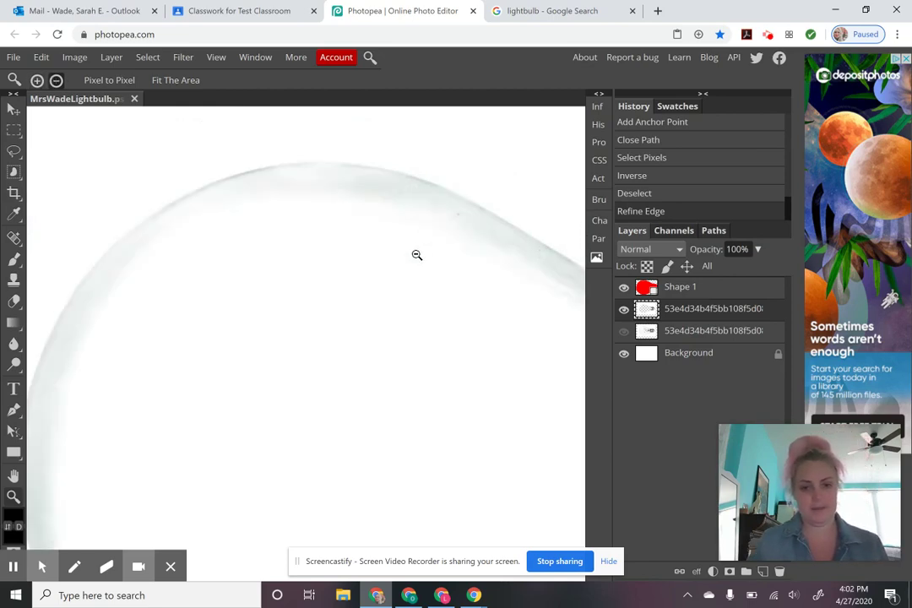
alt+click(420, 251)
drag(445, 327, 277, 285)
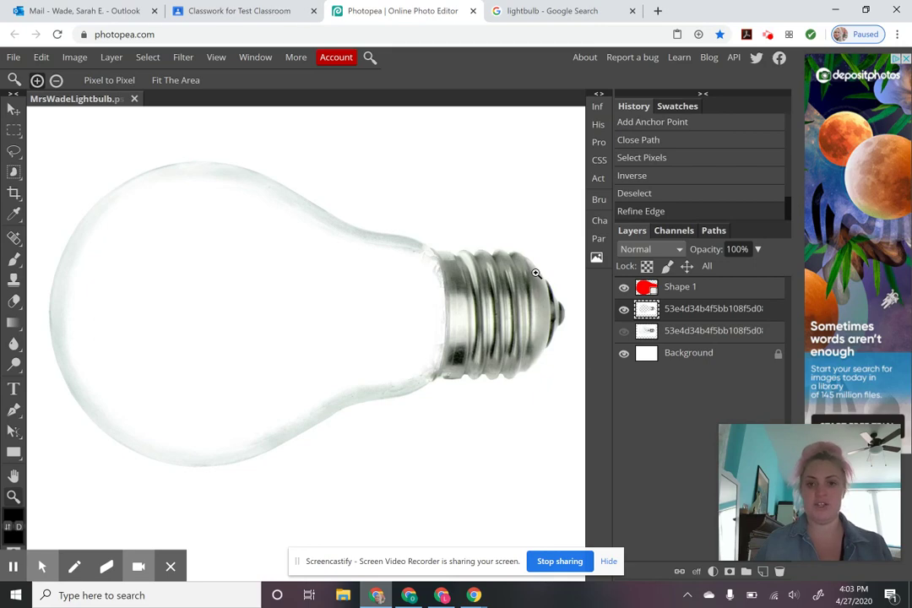
- Search the stock image gallery for "wave"
click(598, 258)
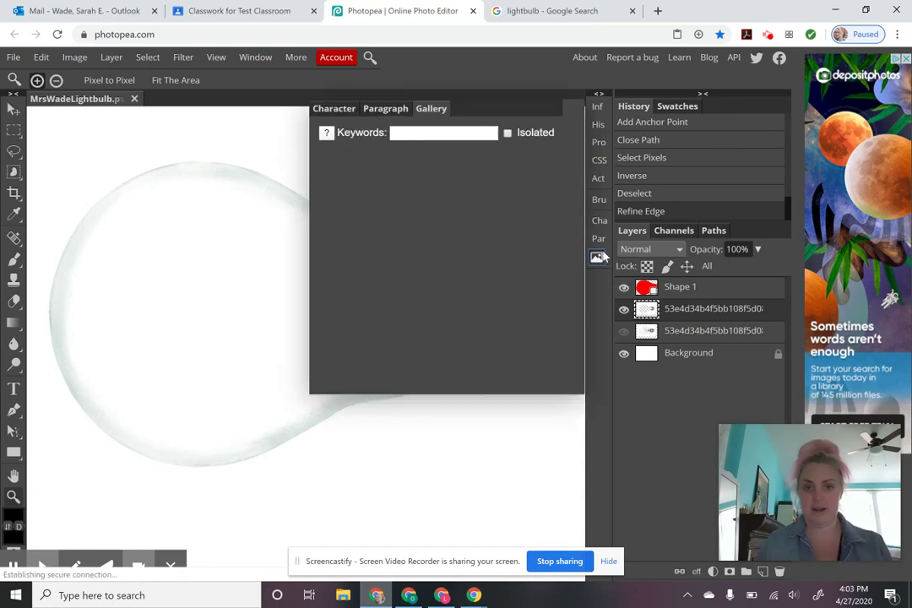
click(450, 133)
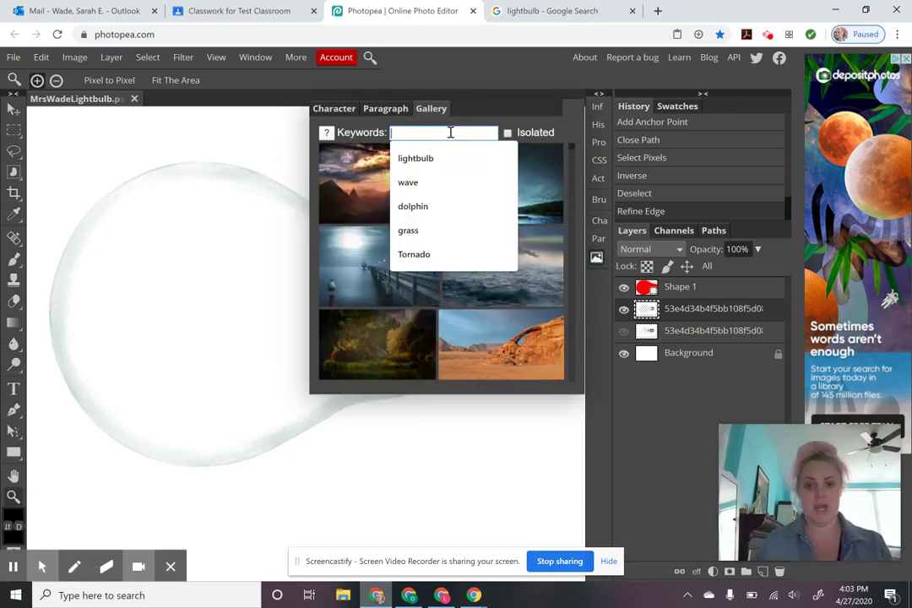
text(wat)
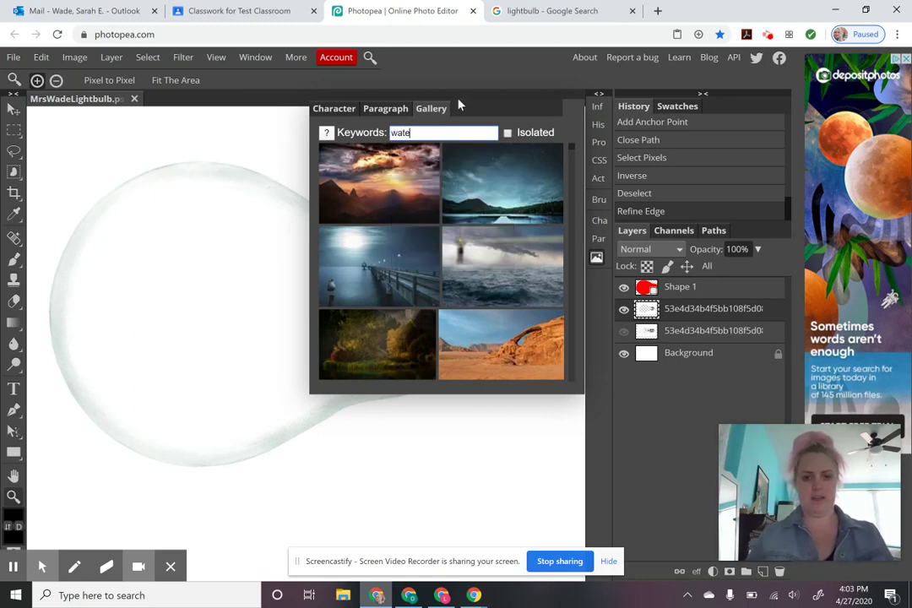
key(BackSpace)
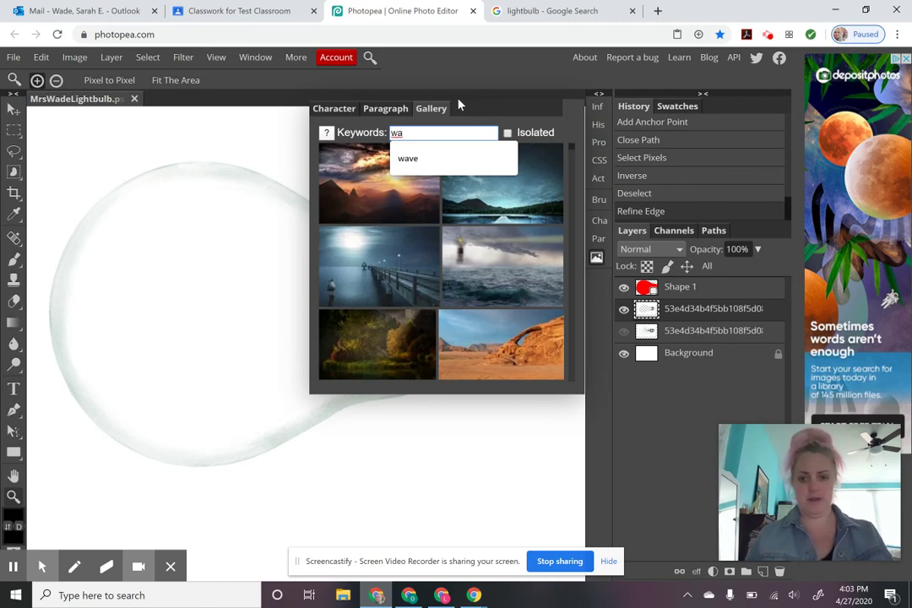
text(ve)
key(Return)
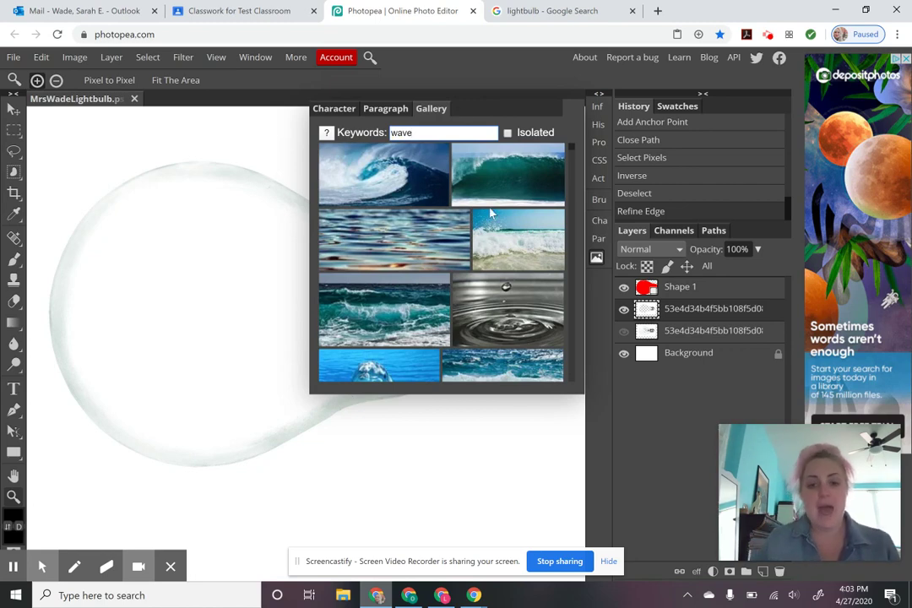
- Place the gallery photo of dark teal ocean swells under a pale sunset sky into the document, and close the gallery
scroll(489, 213, down, 3)
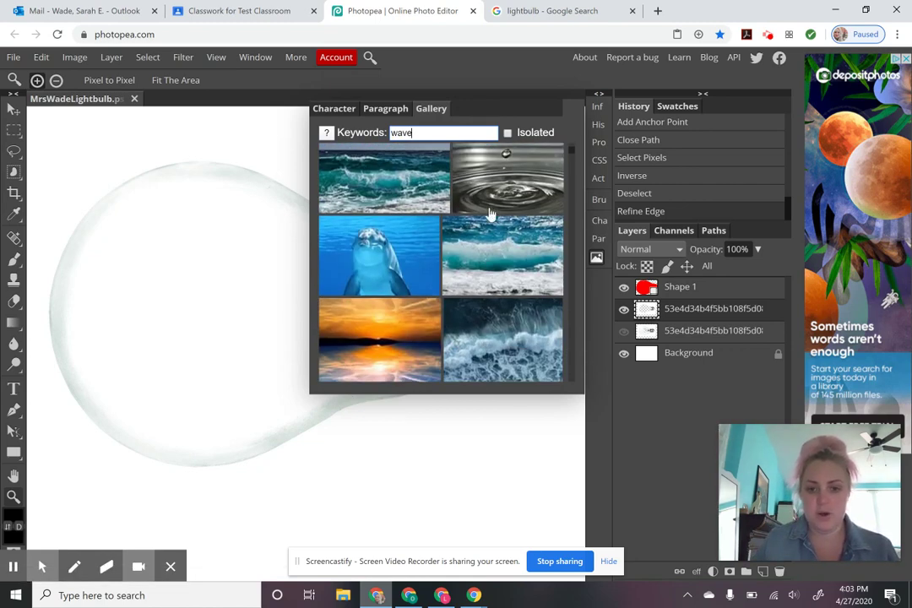
scroll(490, 213, down, 6)
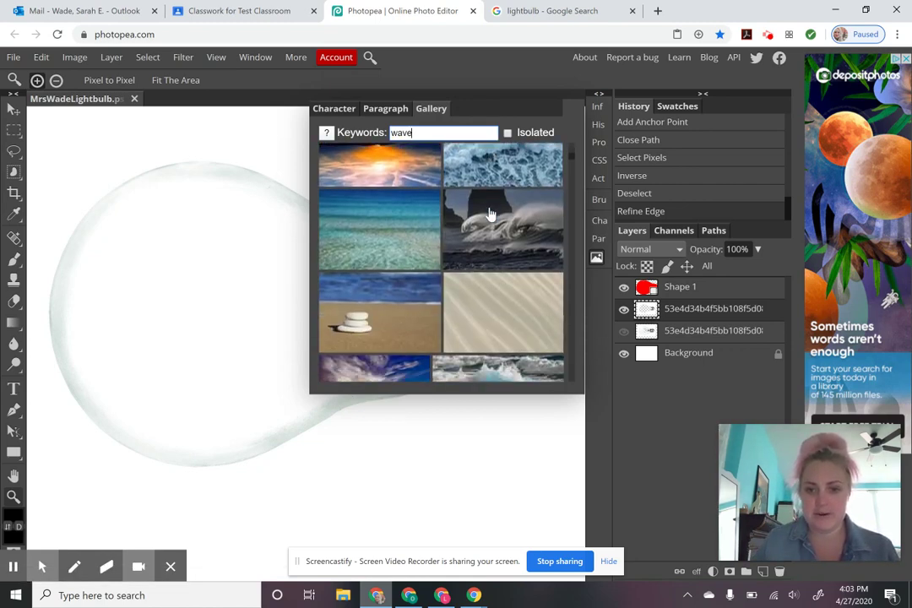
scroll(489, 214, down, 5)
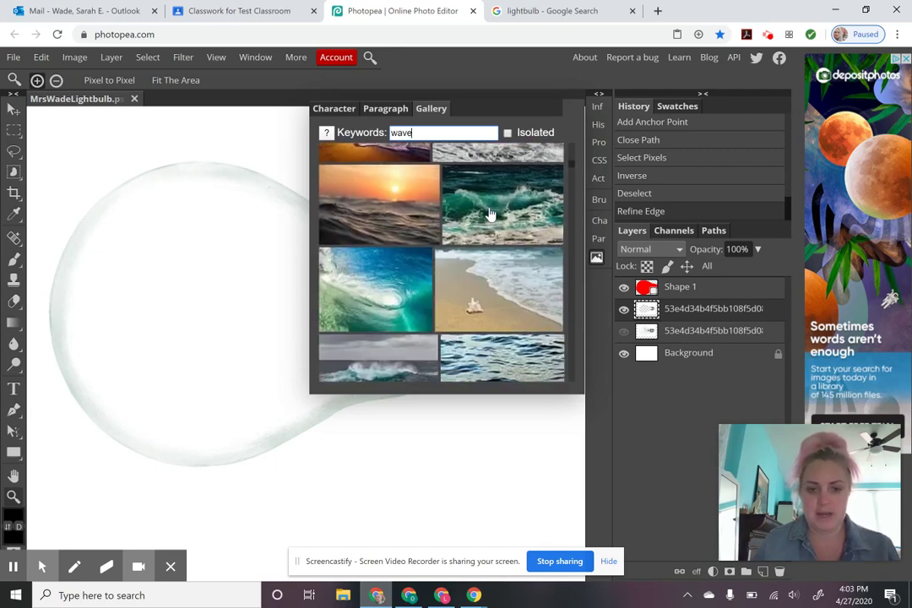
scroll(490, 213, down, 8)
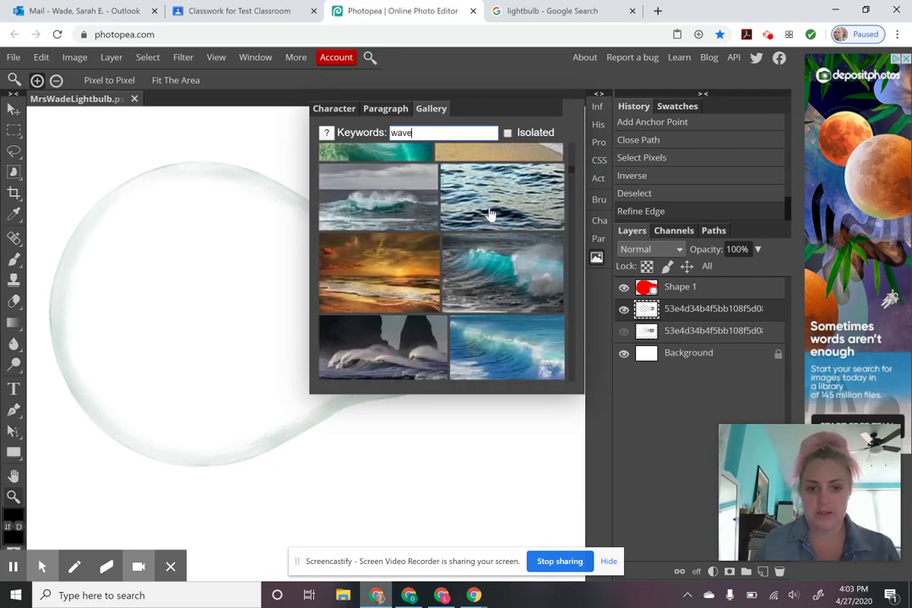
scroll(489, 214, down, 8)
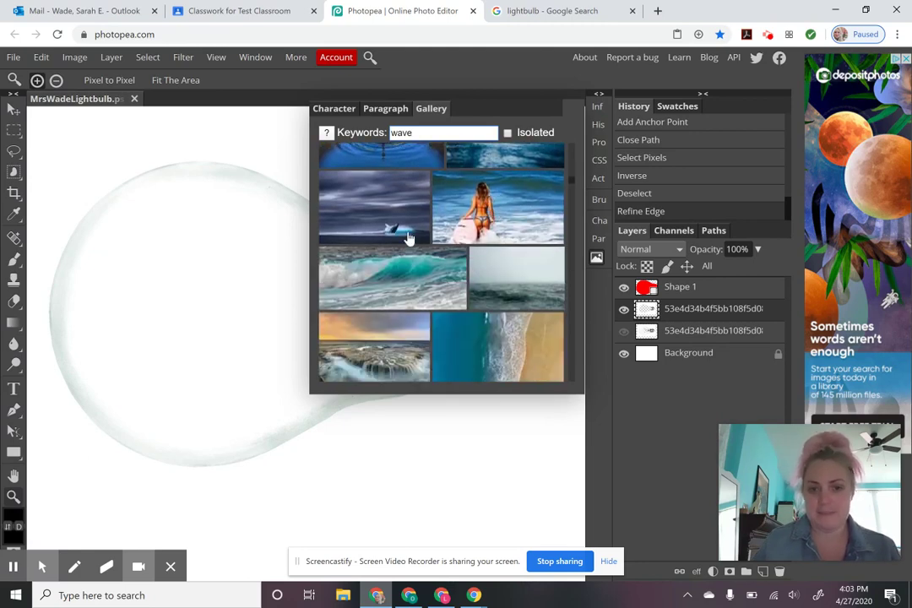
scroll(419, 281, down, 3)
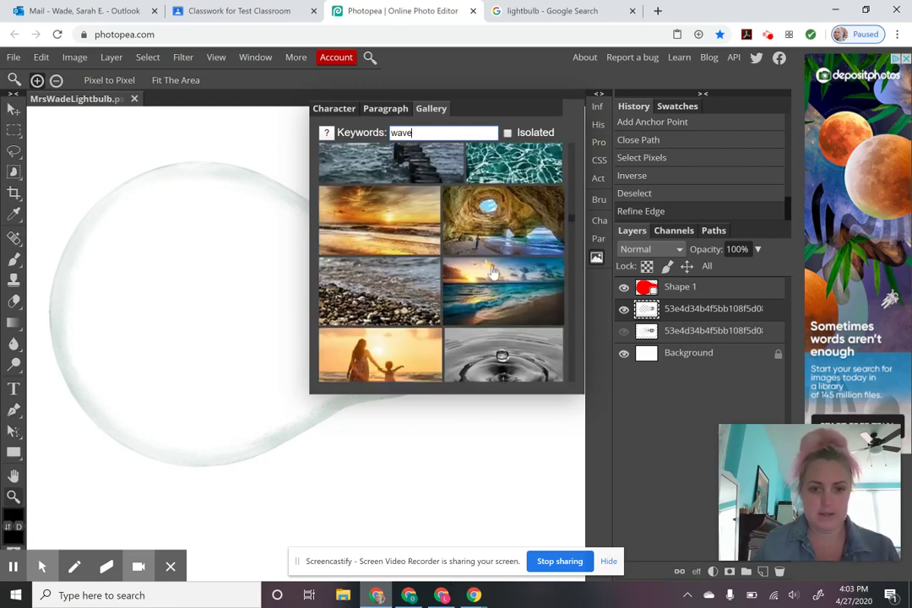
scroll(494, 268, down, 5)
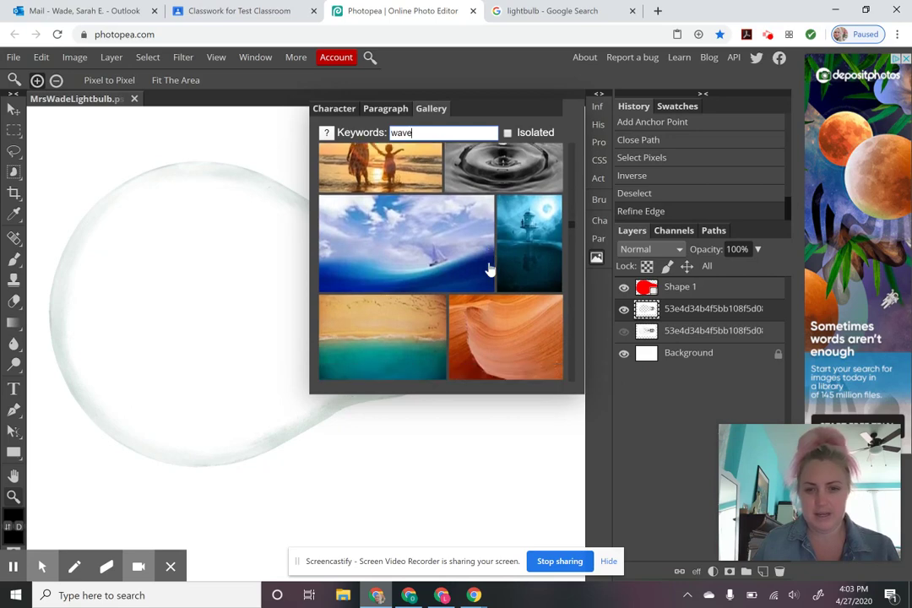
scroll(487, 265, down, 5)
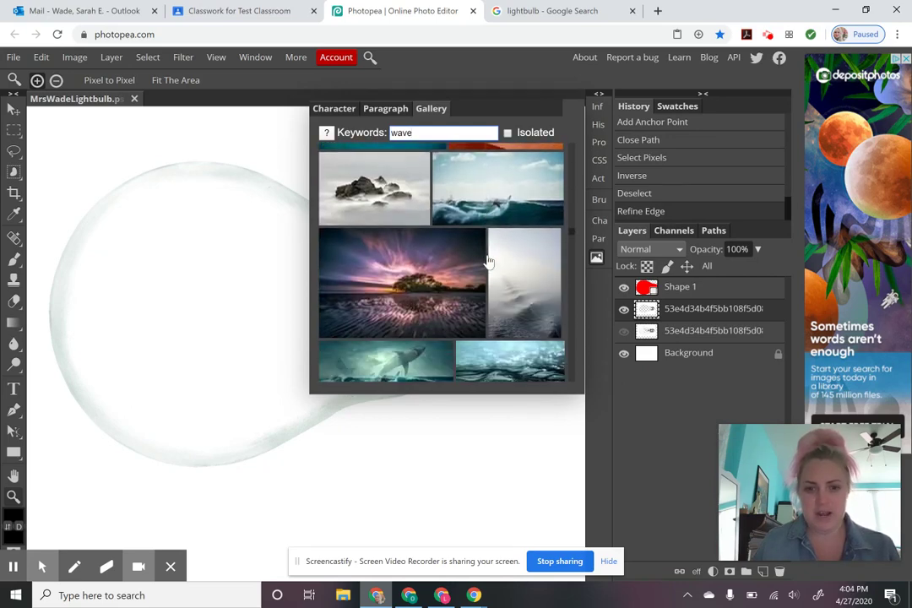
scroll(487, 262, down, 10)
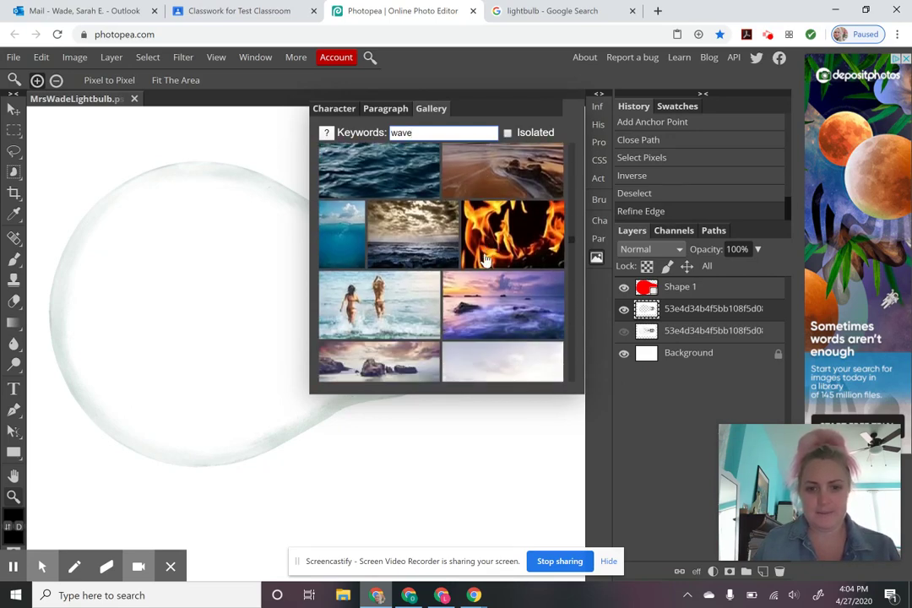
scroll(481, 263, down, 10)
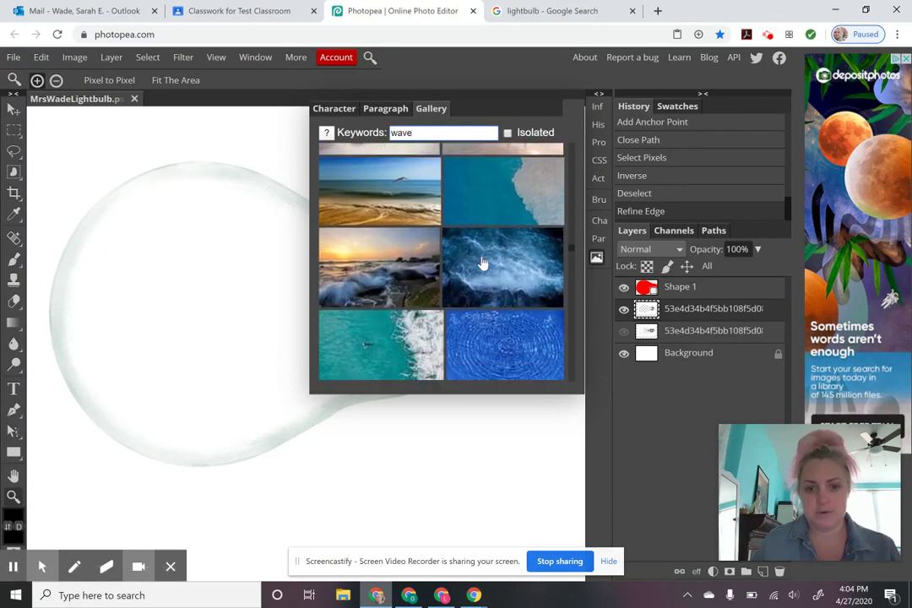
scroll(481, 264, down, 3)
scroll(481, 264, down, 10)
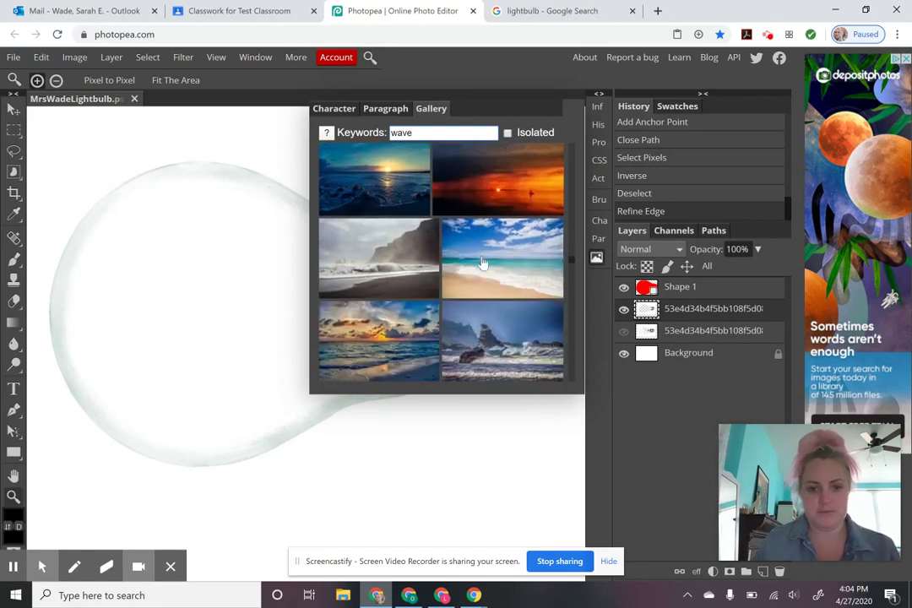
scroll(483, 263, down, 10)
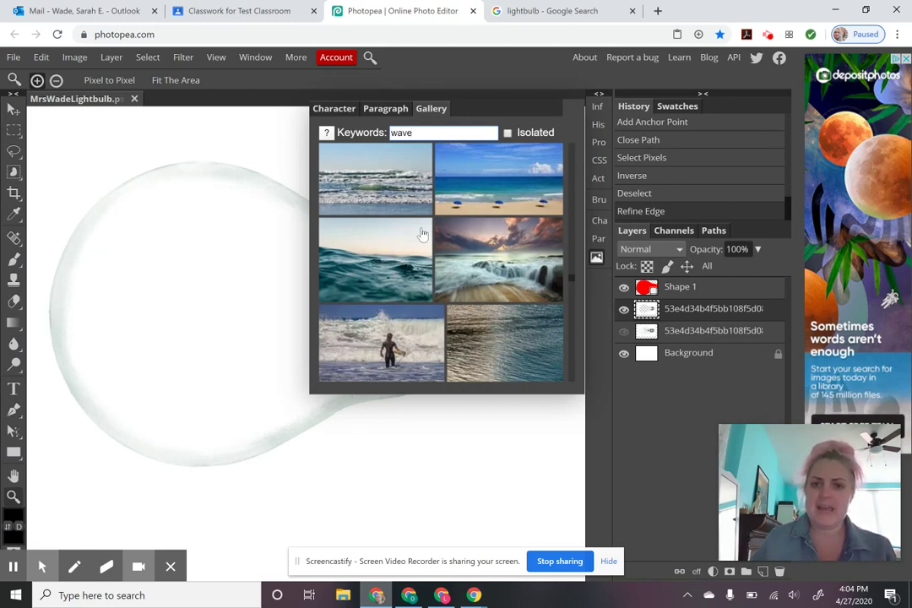
click(396, 270)
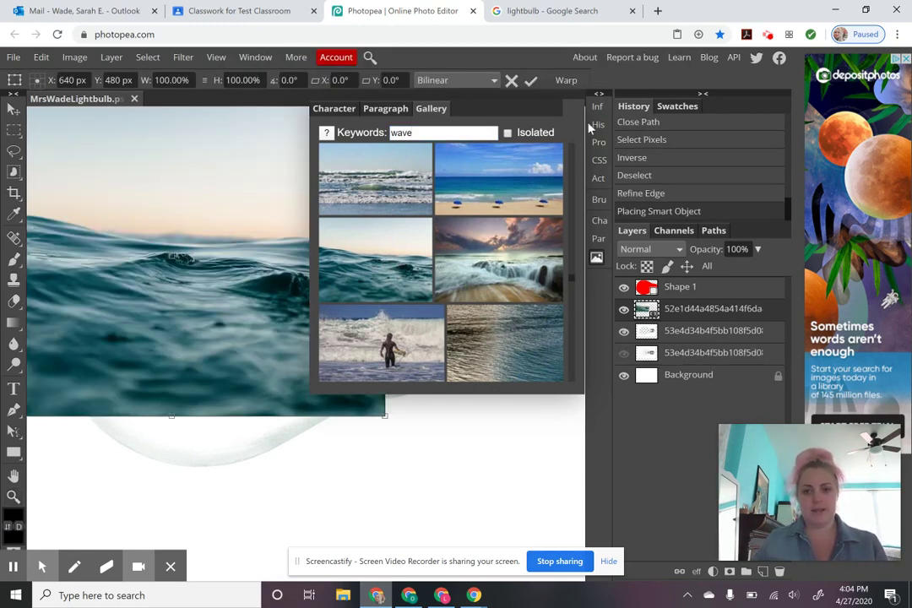
click(596, 258)
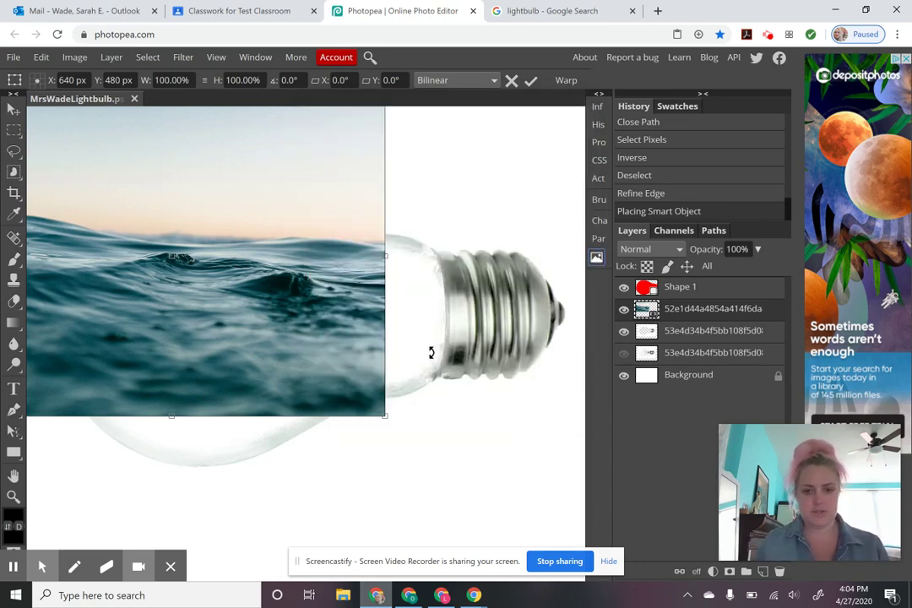
- Scale the placed ocean photo up to about 142% and shift it toward the middle of the canvas
key(Return)
key(z)
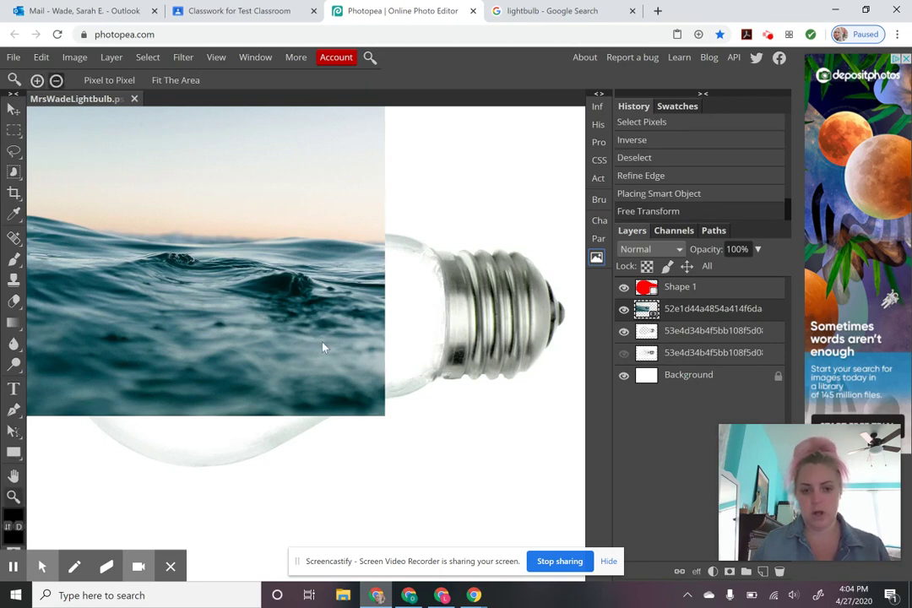
alt+click(323, 342)
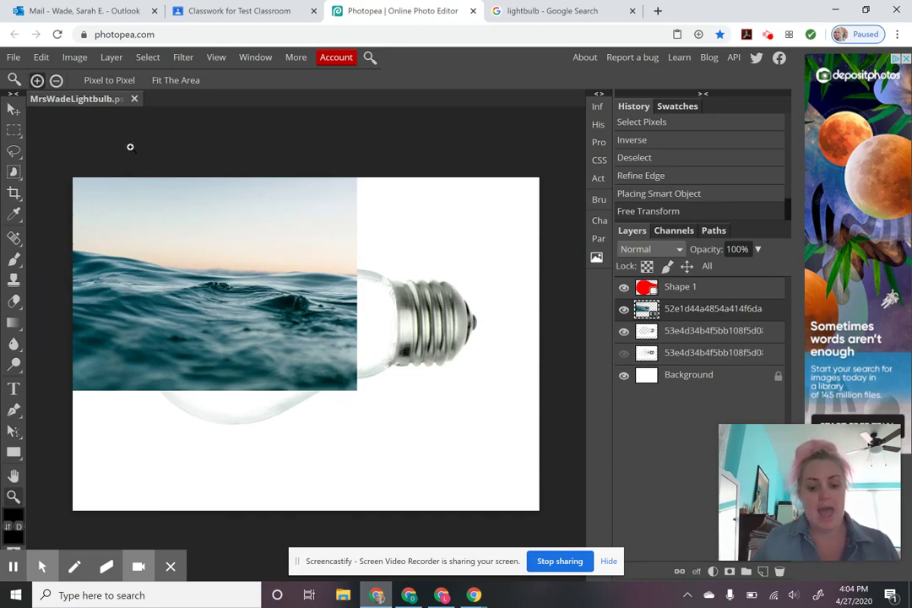
key(v)
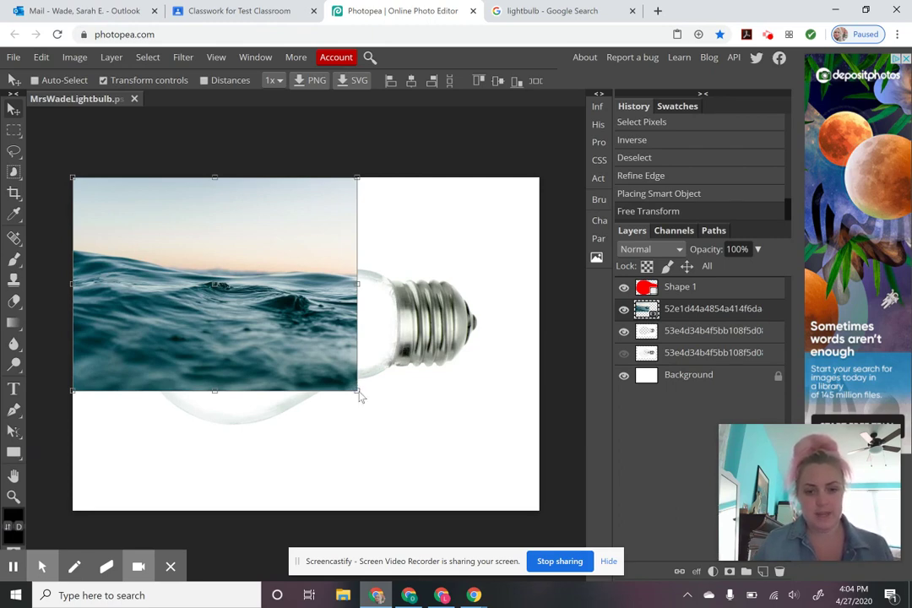
drag(358, 392, 499, 466)
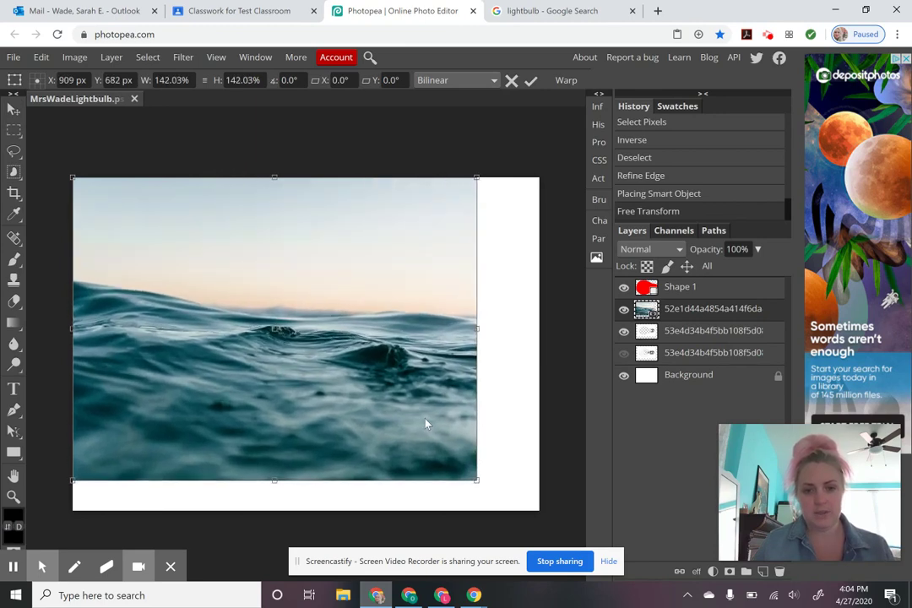
drag(426, 424, 453, 431)
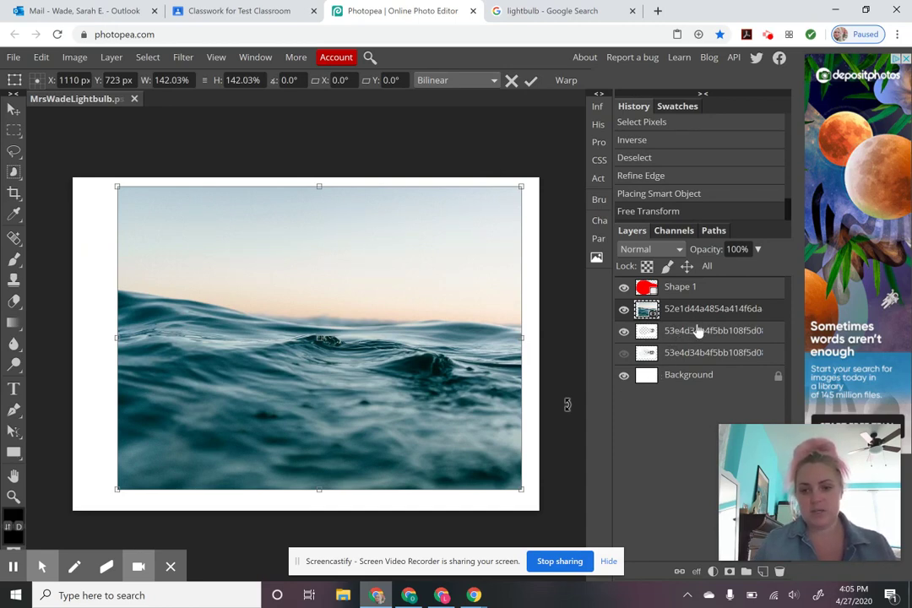
- Move the ocean layer below the light bulb cutout layer, and scale it down to about 113% so it just surrounds the glass
drag(697, 315, 688, 342)
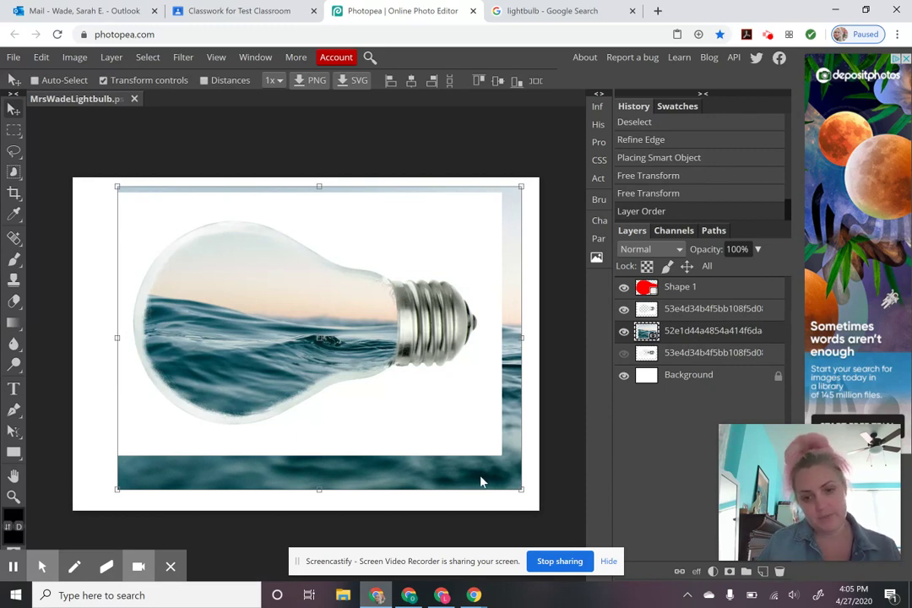
drag(477, 481, 460, 481)
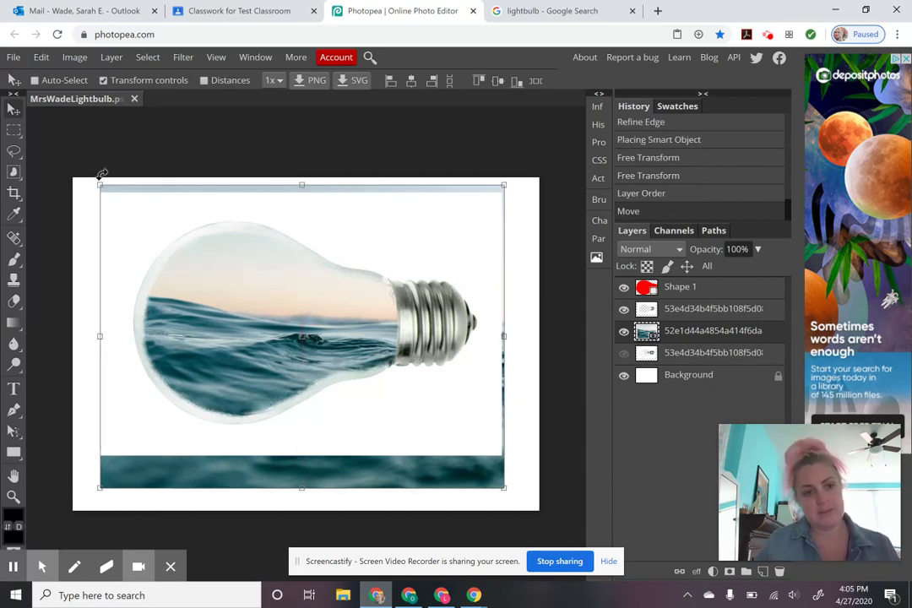
drag(96, 184, 129, 207)
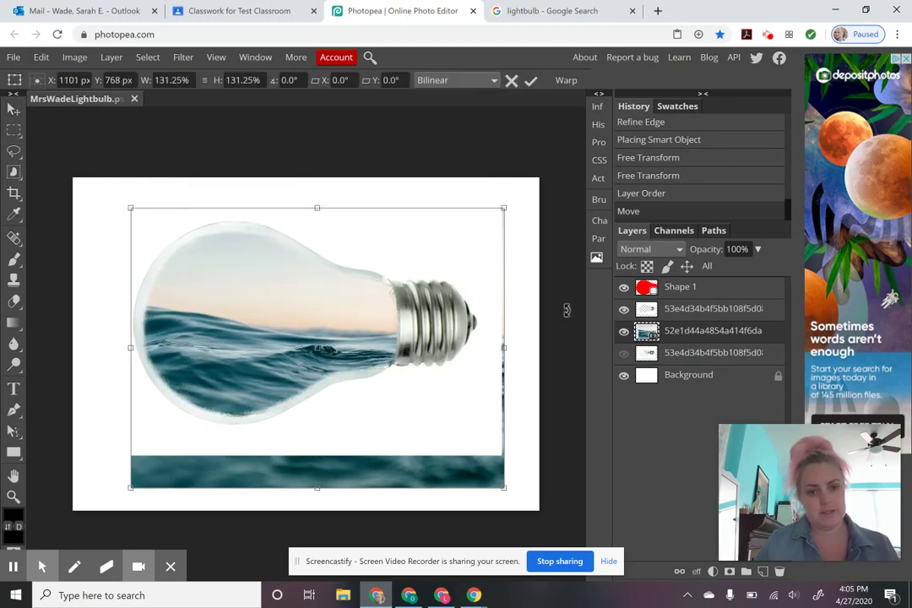
drag(504, 488, 448, 414)
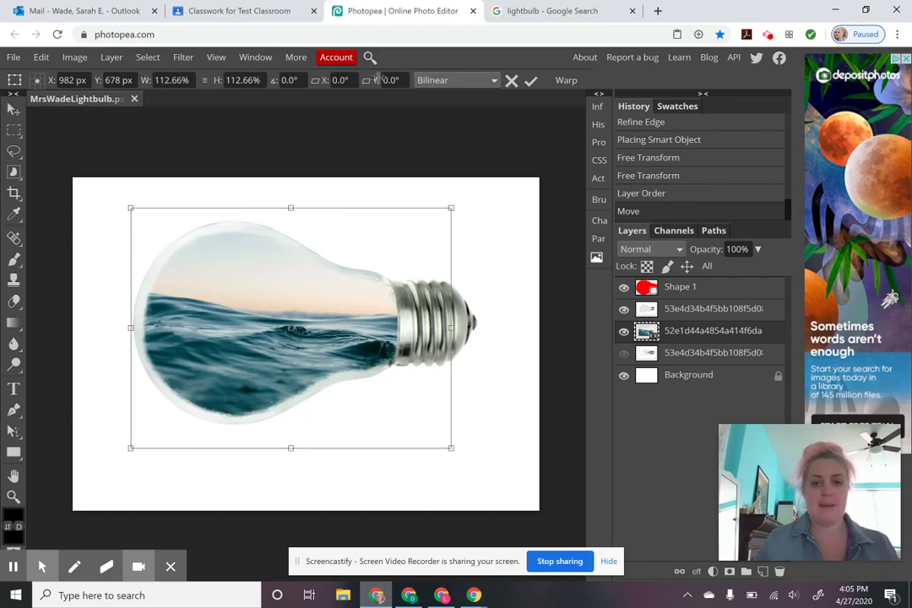
- Warp the ocean photo by pulling its upper corners outward and the water downward, so the waterline curves inside the bulb
click(566, 80)
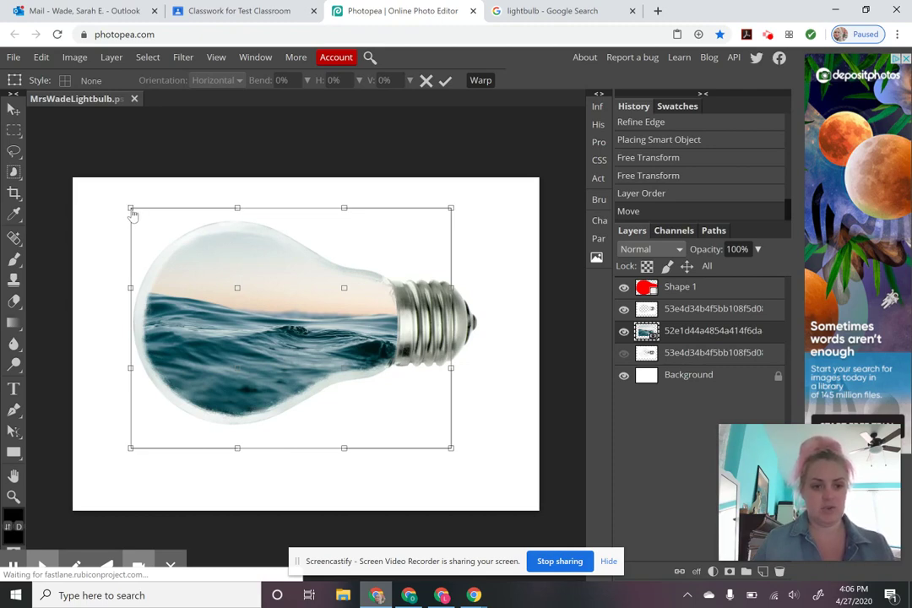
drag(133, 216, 77, 108)
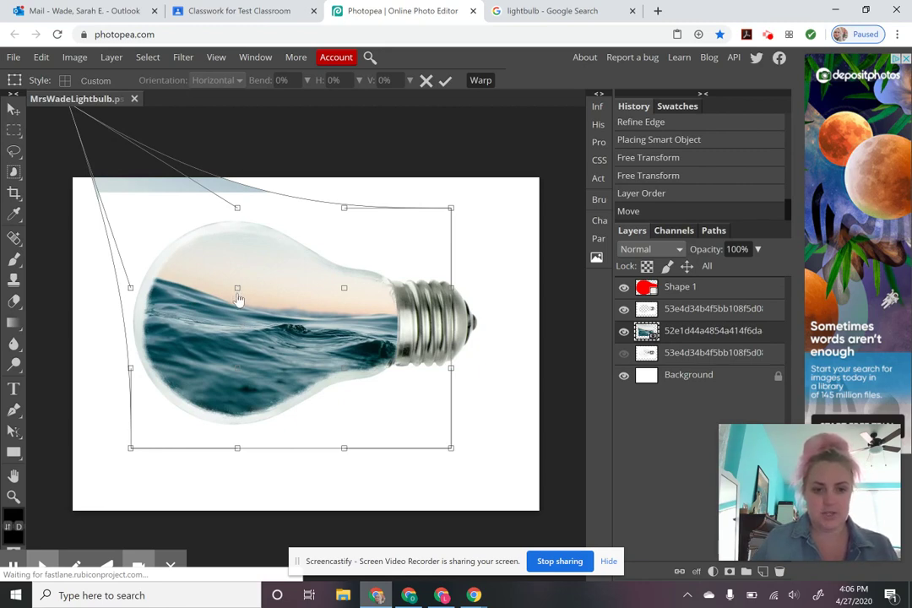
drag(236, 311, 213, 371)
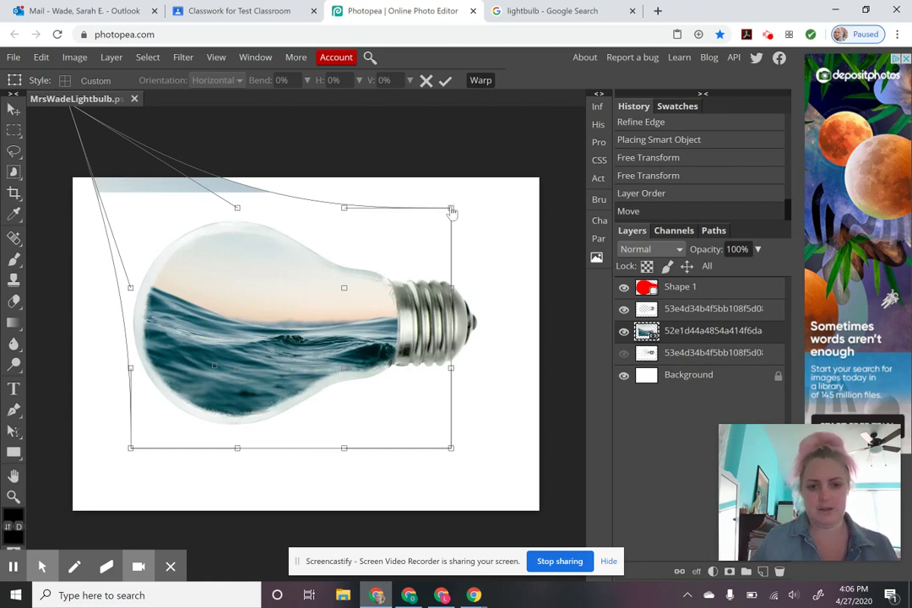
drag(453, 186, 449, 162)
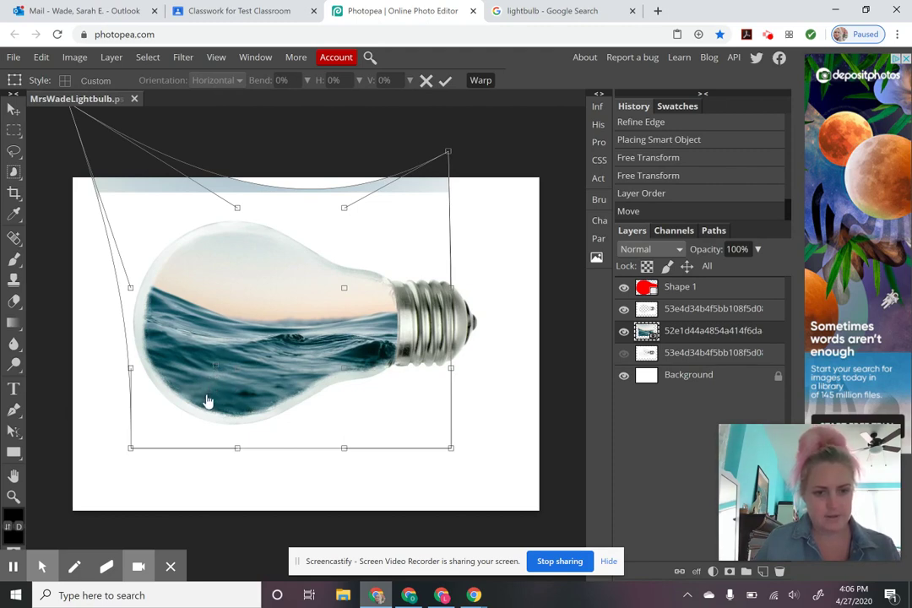
drag(190, 421, 187, 457)
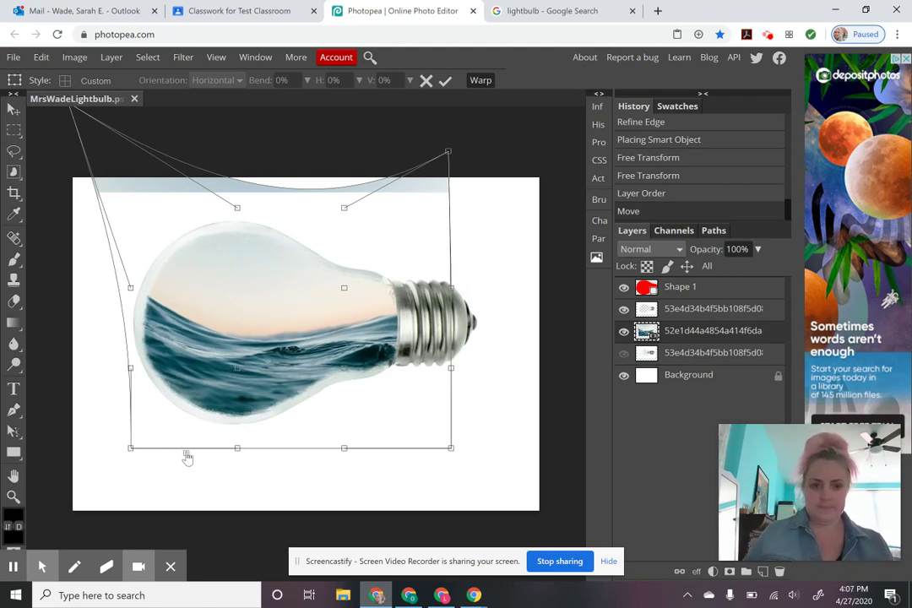
key(Return)
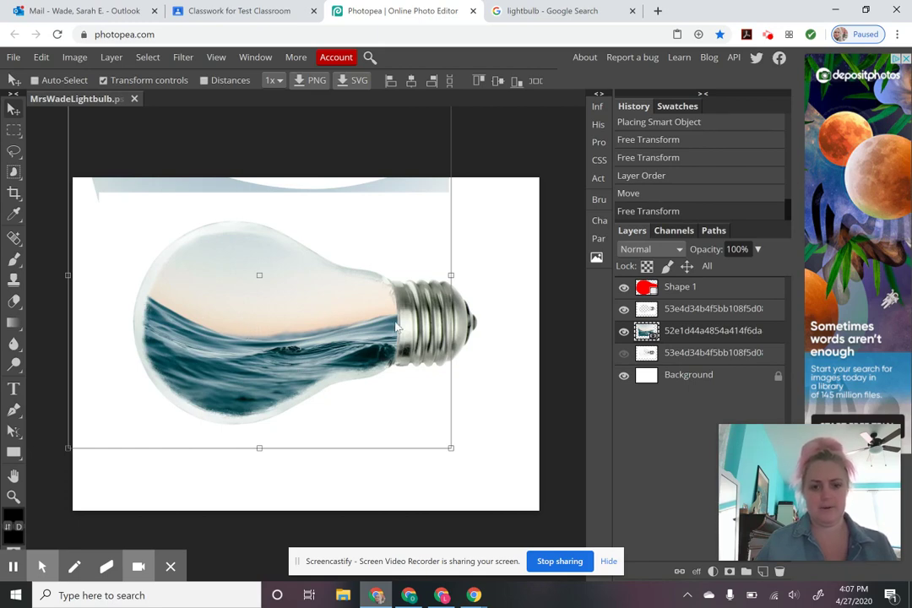
- Hide and show the ocean layer to compare the bulb with and without the water
click(624, 331)
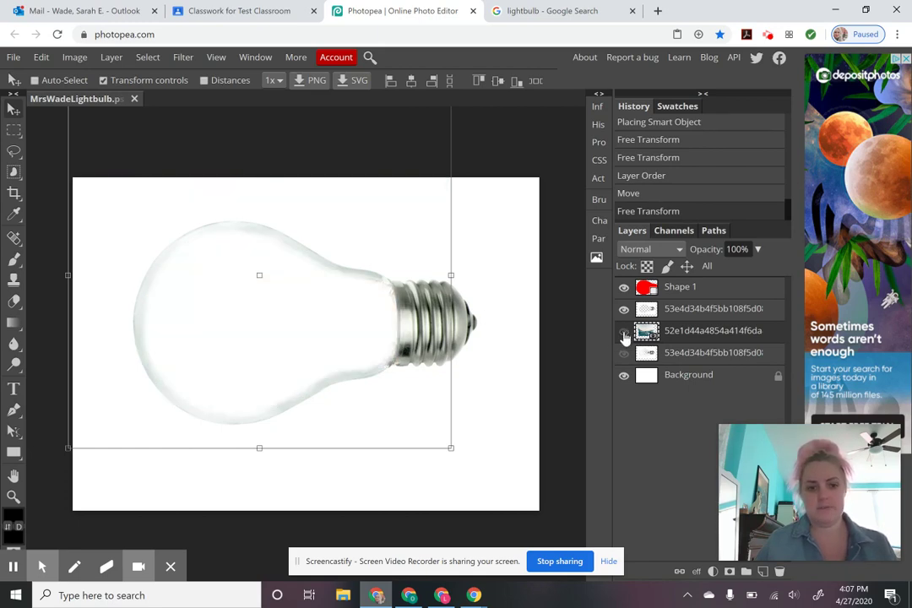
click(624, 333)
click(624, 332)
click(623, 334)
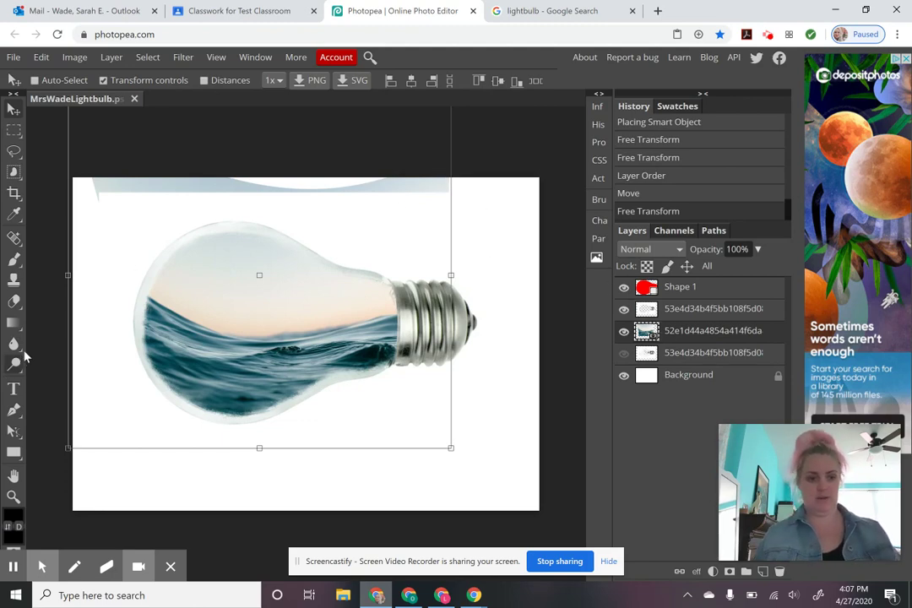
- Rasterize the ocean layer and erase the leftover strip of sky above the bulb with an enlarged Eraser brush
click(14, 304)
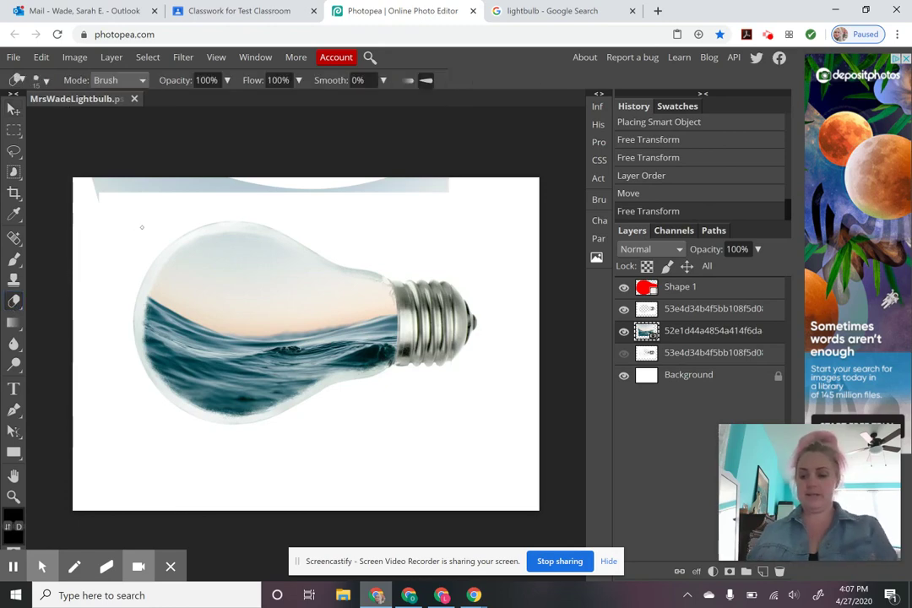
key(bracketright)
key(bracketright)
key(bracketright)
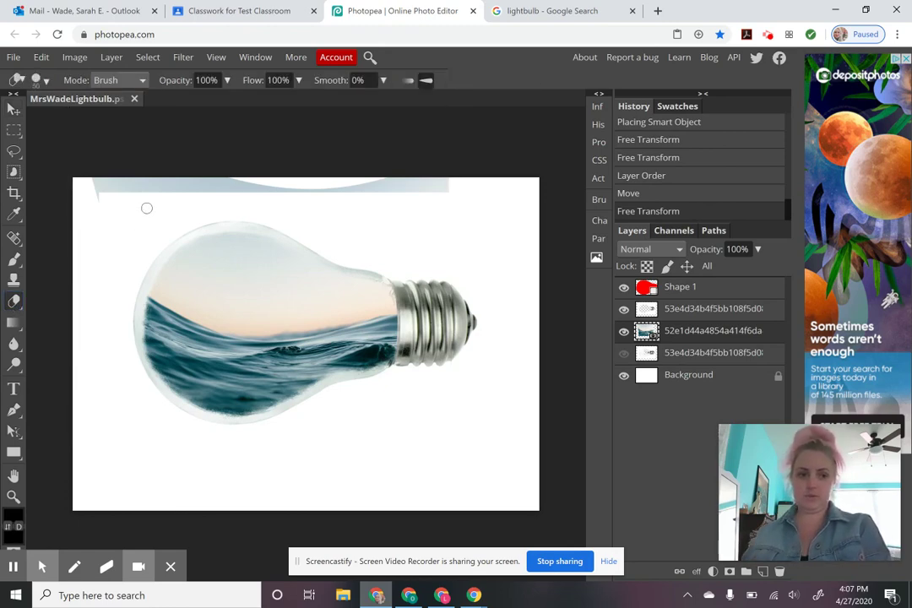
click(188, 184)
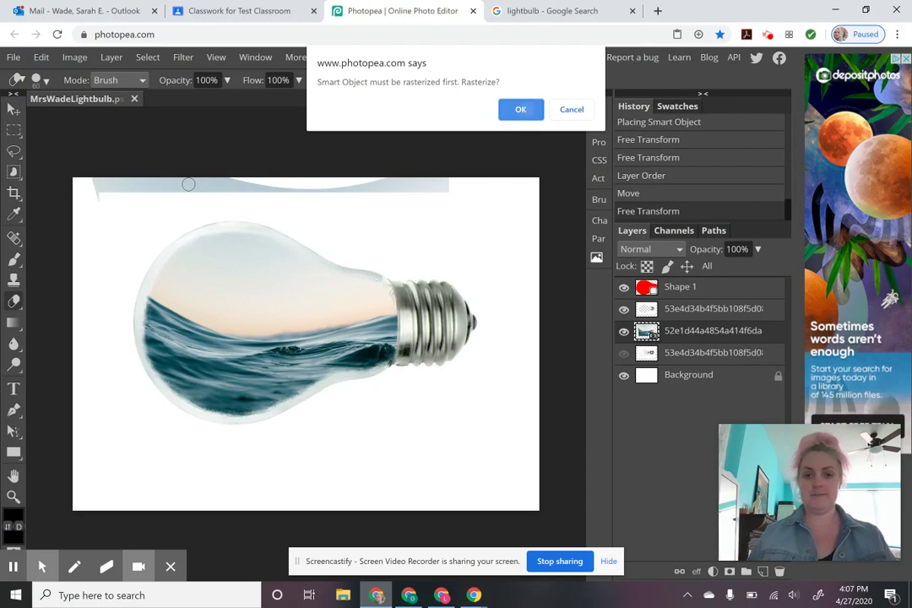
click(522, 110)
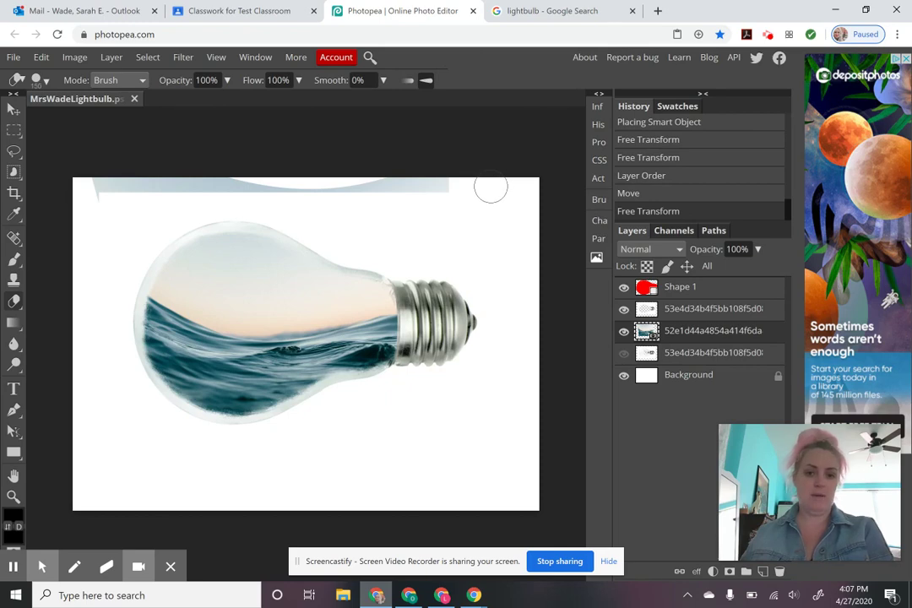
mouse_move(486, 189)
mouse_down()
mouse_move(393, 173)
mouse_move(349, 179)
mouse_move(374, 187)
mouse_move(127, 188)
mouse_move(130, 179)
mouse_move(92, 189)
mouse_move(80, 160)
mouse_up()
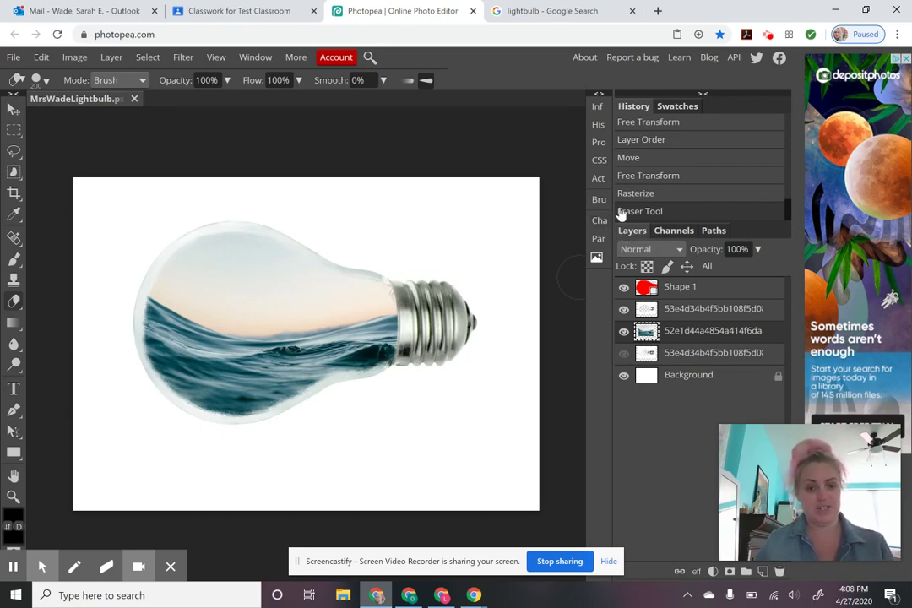
- Search the stock image gallery for "dolphin"
click(596, 258)
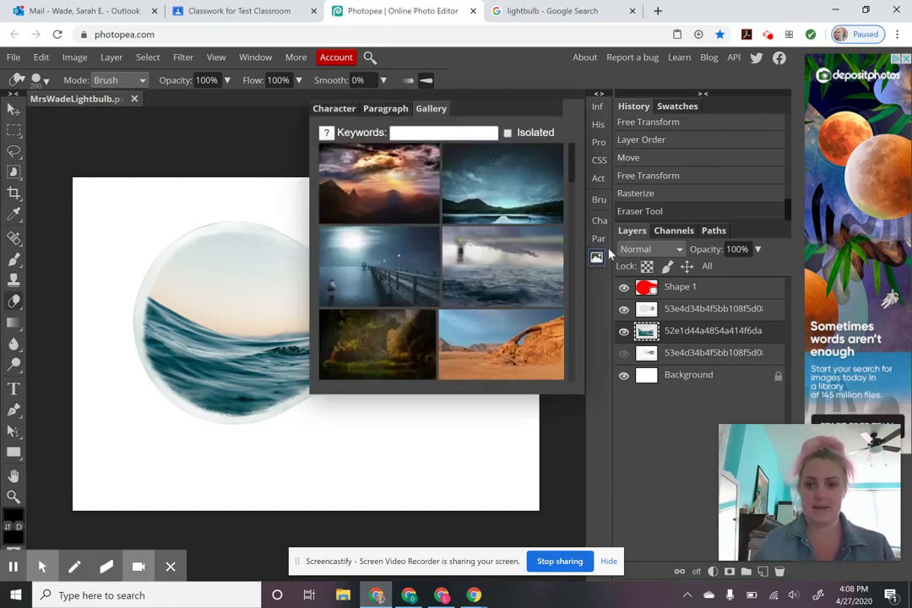
click(442, 133)
text(l)
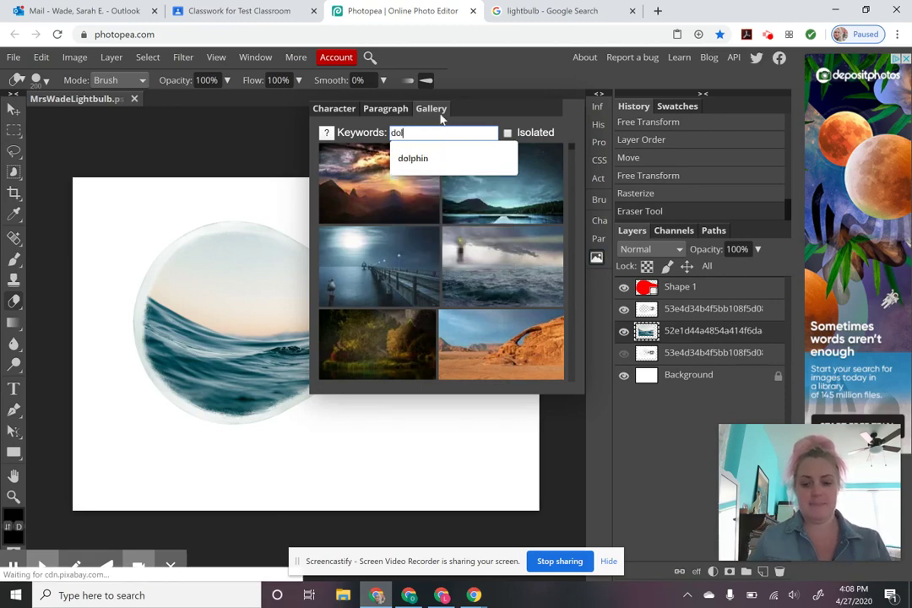
text(olphin)
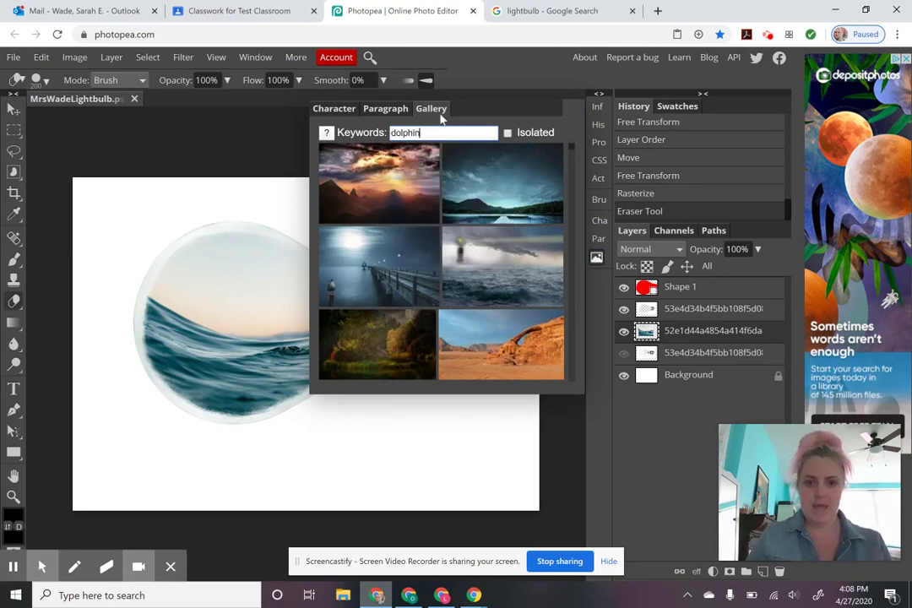
key(Return)
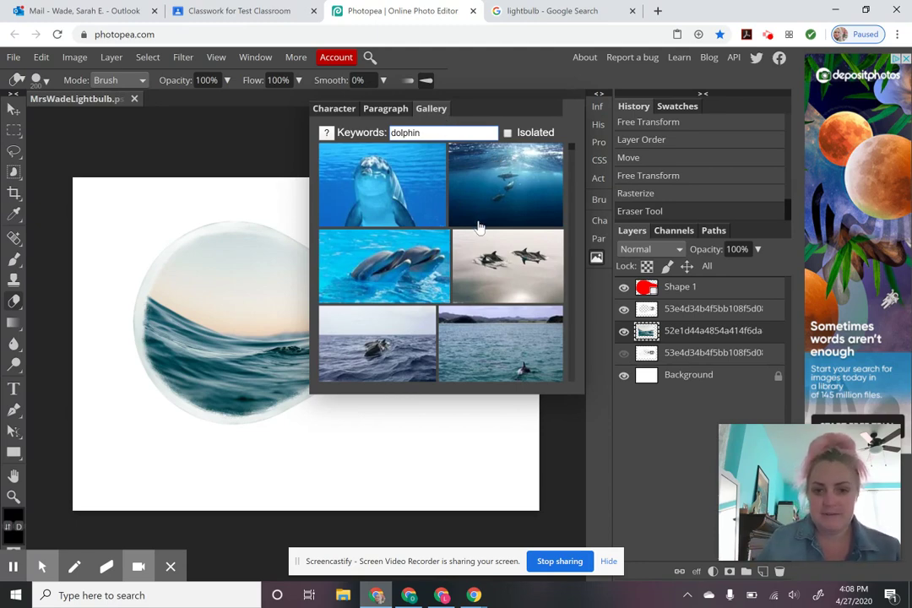
- Place the portrait-format gallery photo of a dolphin rising upright from teal water with its mouth open into the document
scroll(478, 228, down, 1)
scroll(479, 227, down, 3)
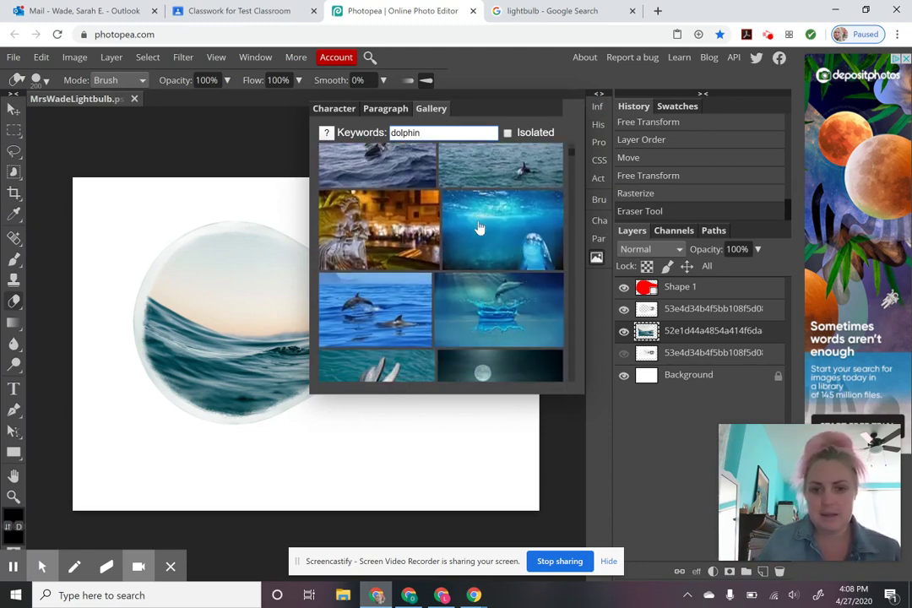
scroll(479, 227, down, 1)
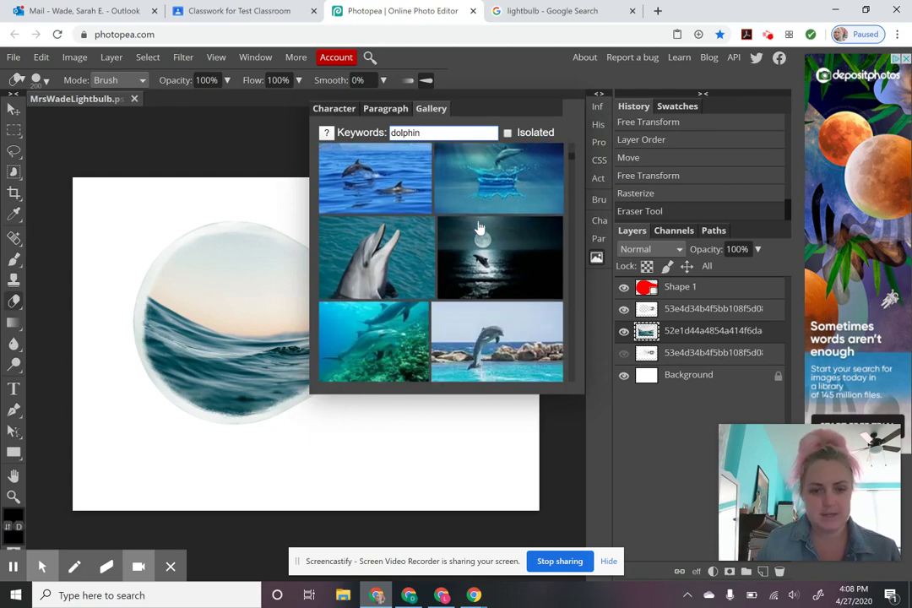
scroll(479, 228, down, 3)
scroll(479, 227, down, 4)
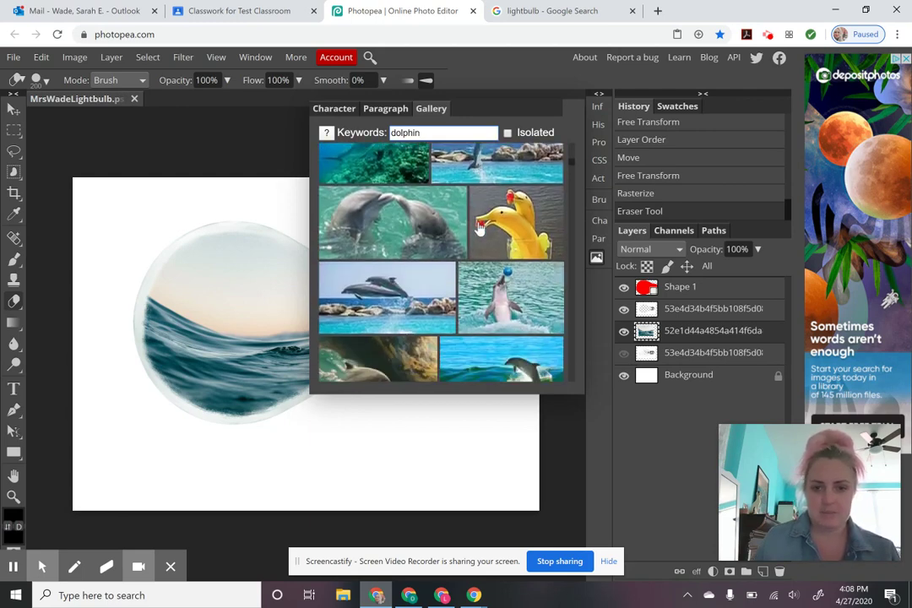
scroll(479, 228, down, 5)
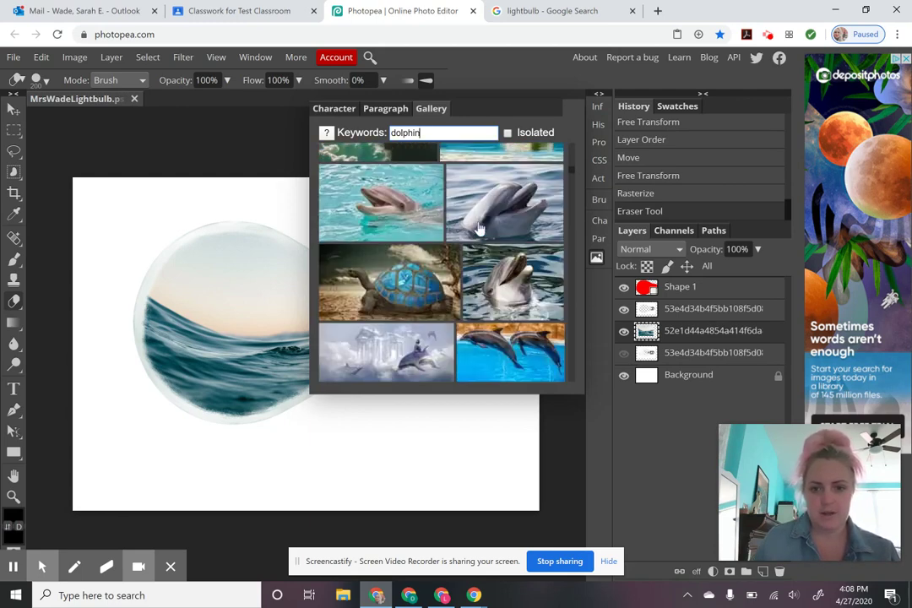
scroll(479, 228, down, 5)
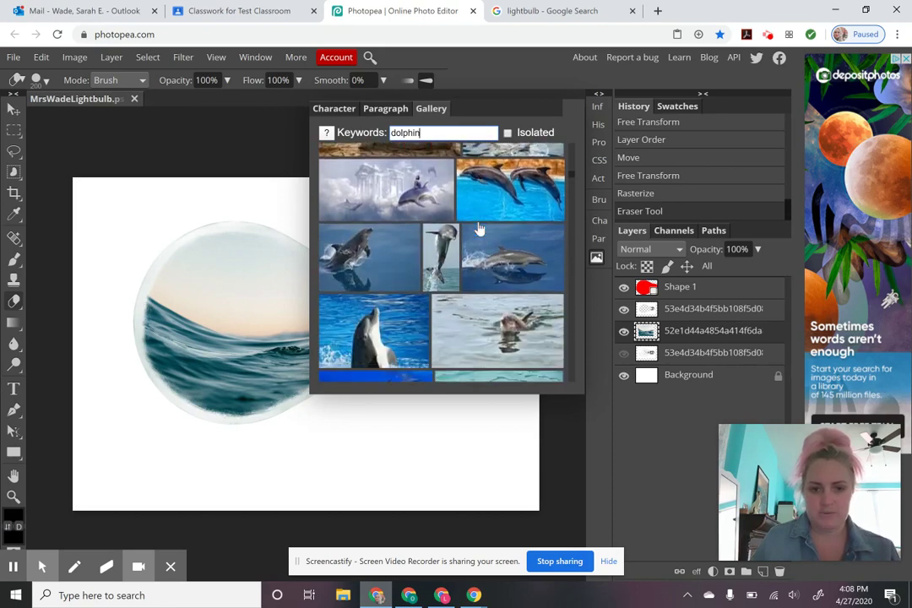
scroll(479, 229, down, 5)
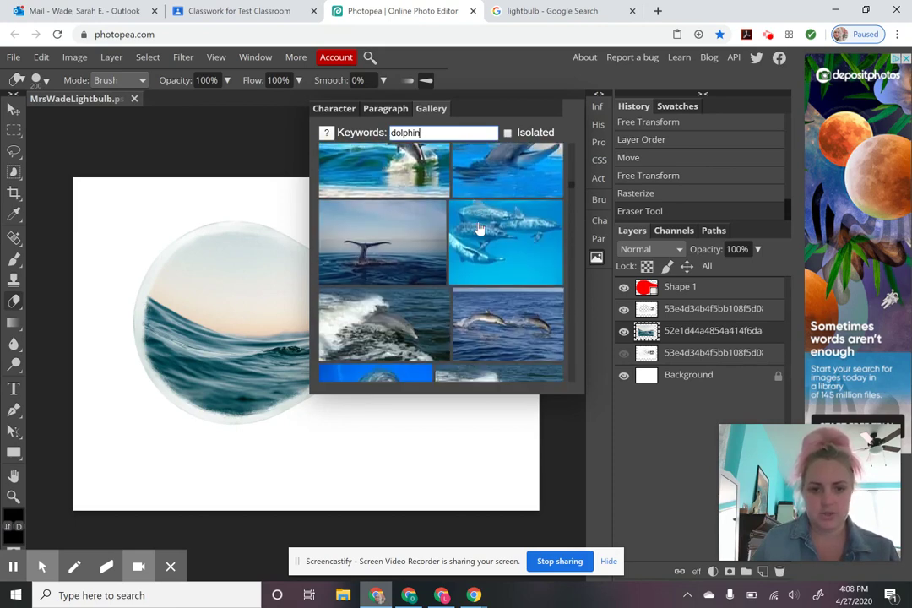
scroll(479, 229, down, 5)
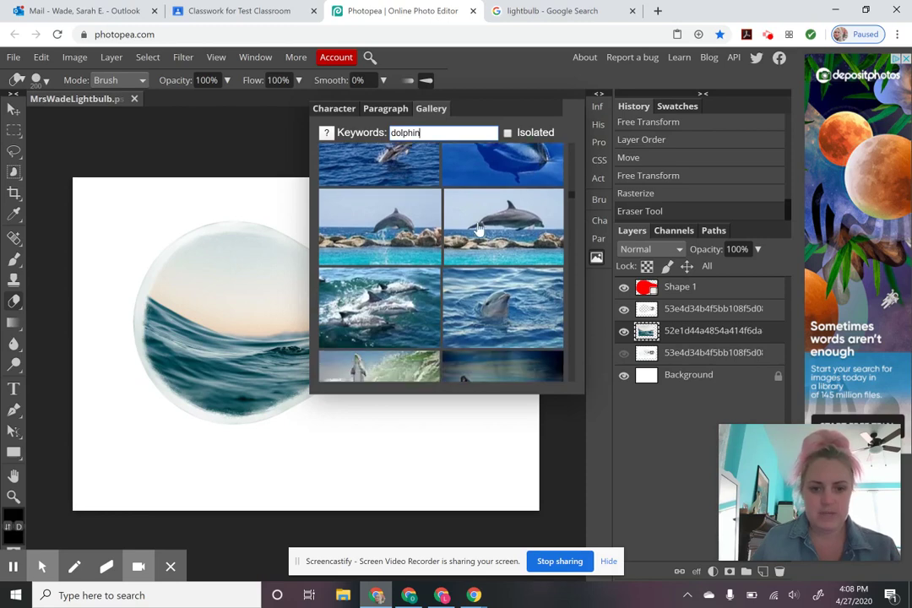
scroll(478, 228, down, 4)
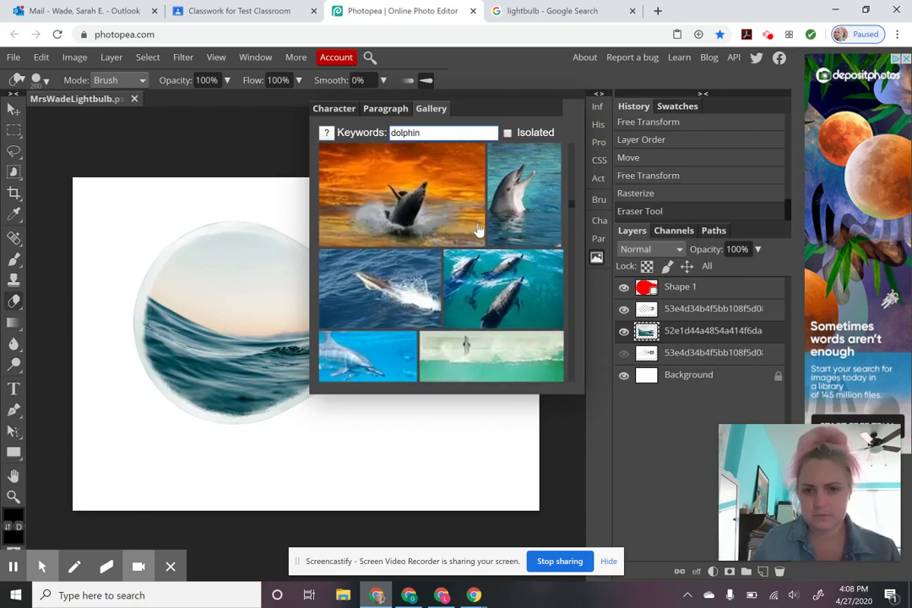
click(534, 214)
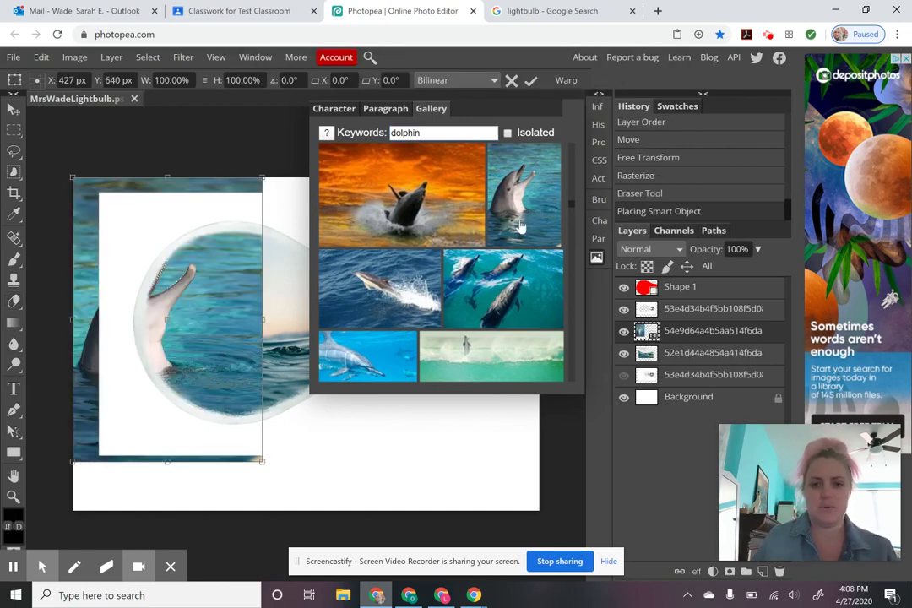
- Confirm the placed dolphin photo and hide the upper light bulb layer and the ocean layer
scroll(439, 190, up, 5)
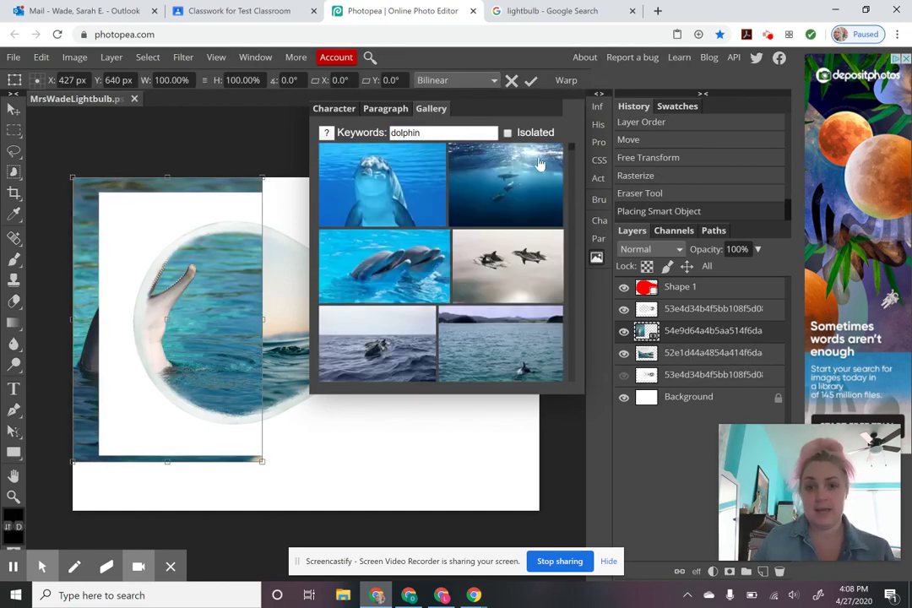
click(597, 257)
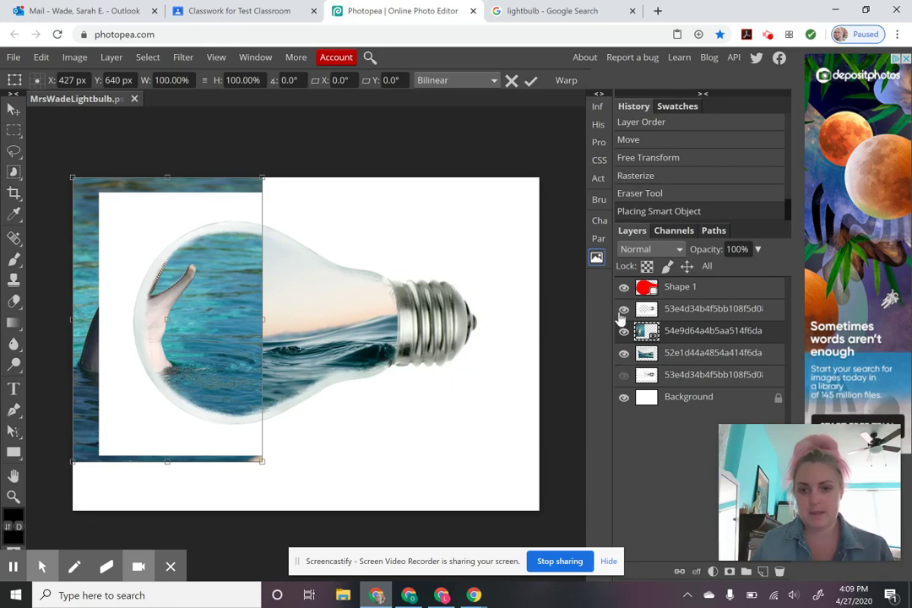
key(Return)
click(623, 355)
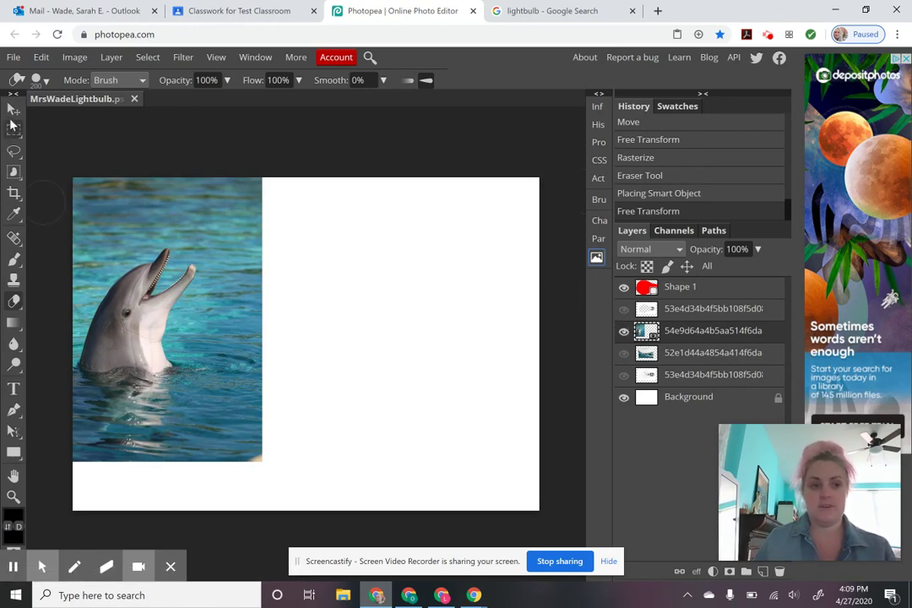
- Move the dolphin photo away from the canvas edge to near the middle of the white canvas
click(13, 110)
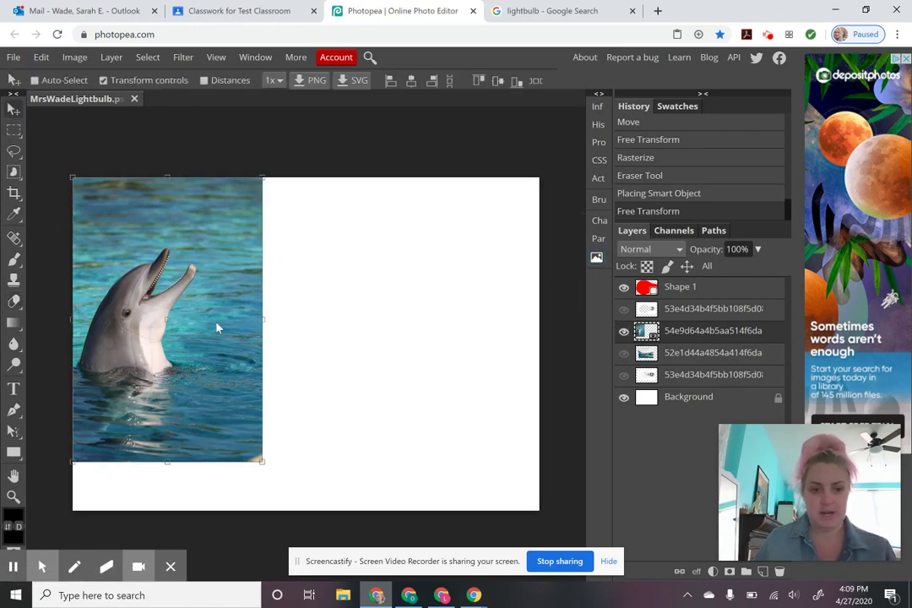
drag(243, 328, 382, 342)
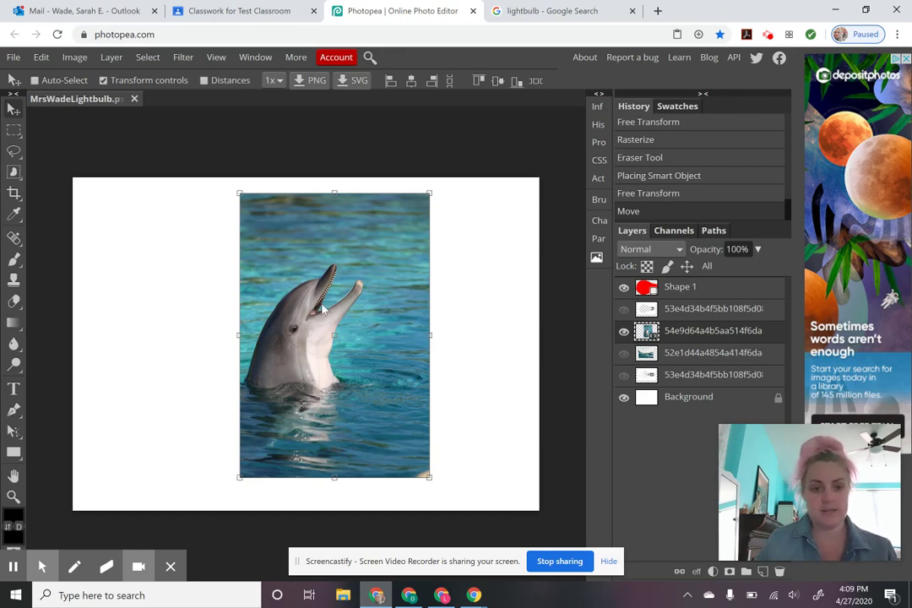
mouse_move(5, 568)
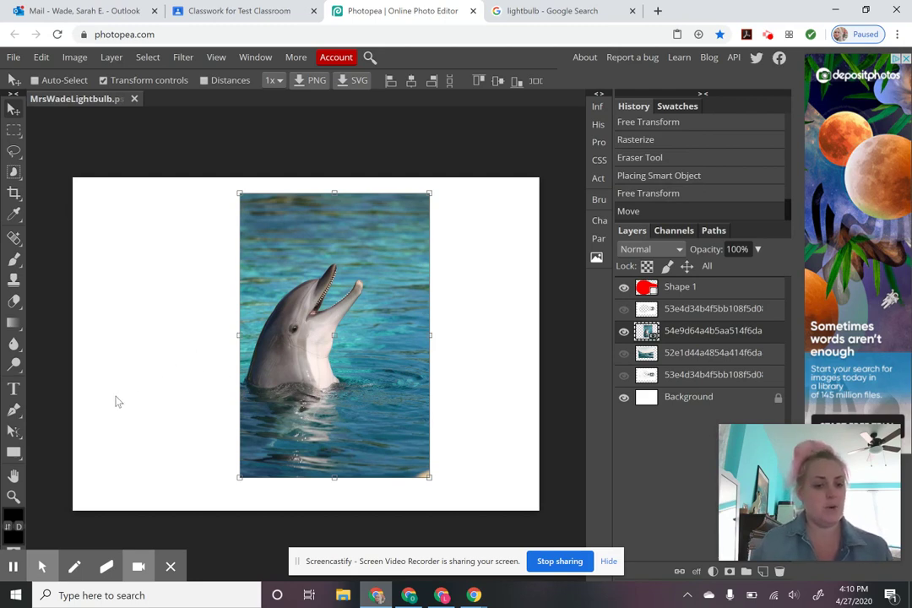
- Start a Pen shape path where the dolphin's white chest meets the water and trace its edge up to the throat crease
click(14, 496)
click(326, 313)
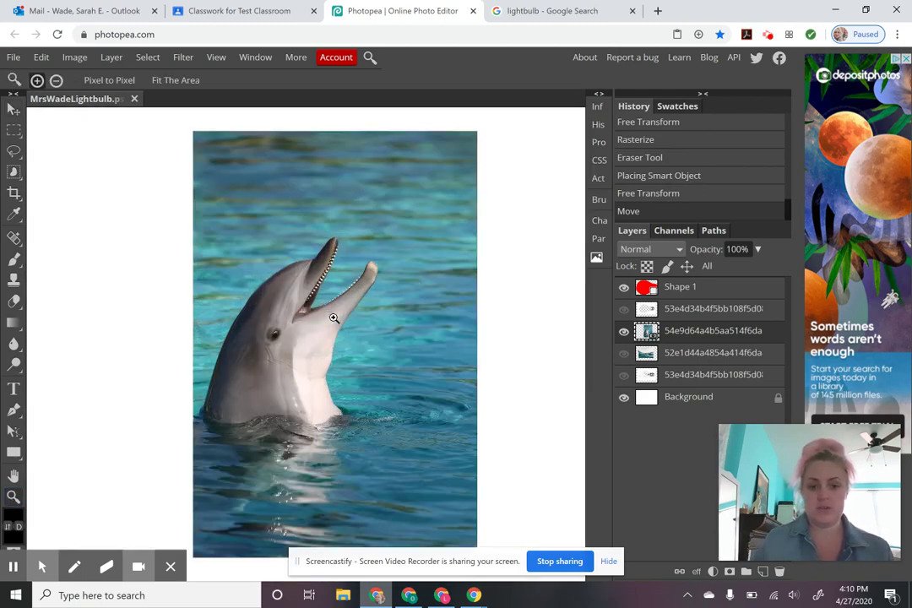
click(327, 313)
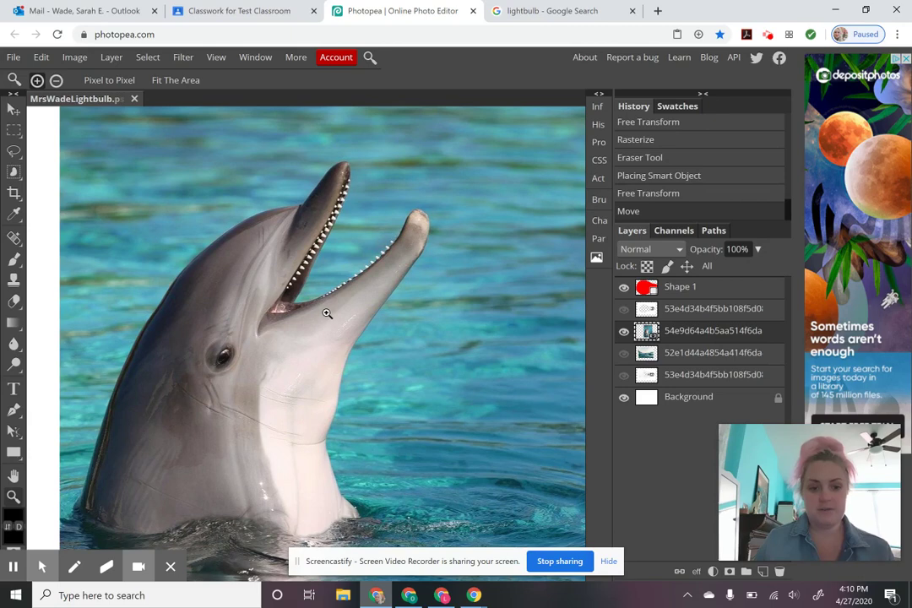
click(14, 409)
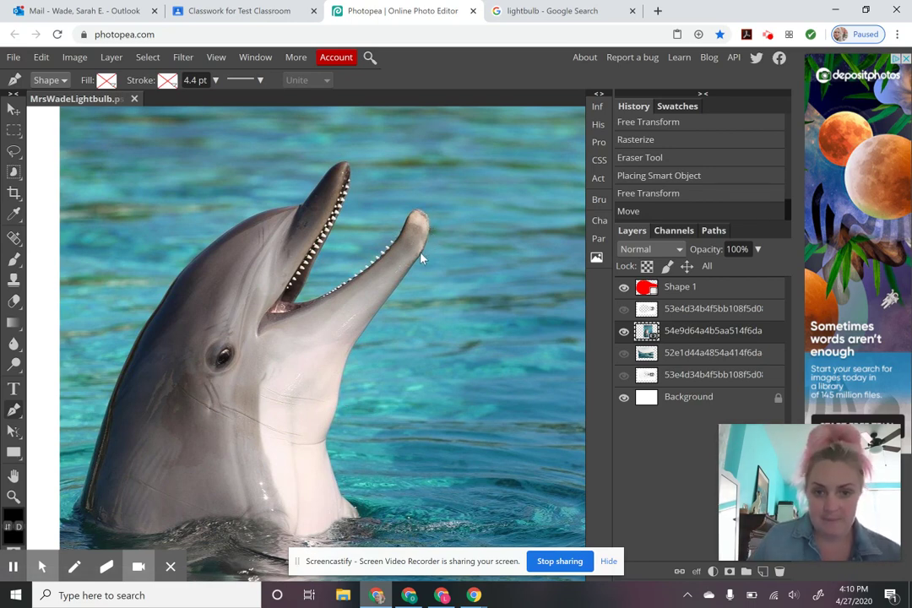
click(353, 512)
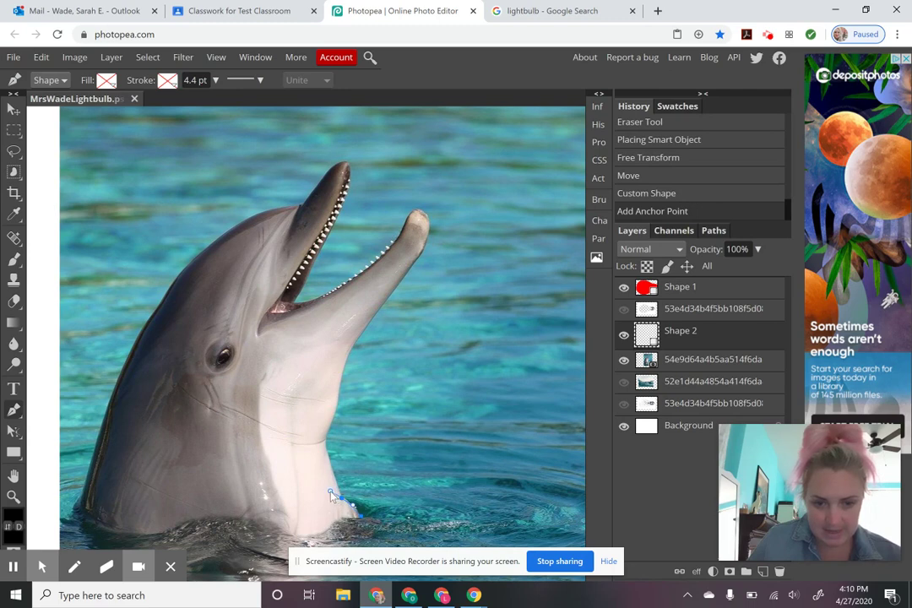
click(331, 494)
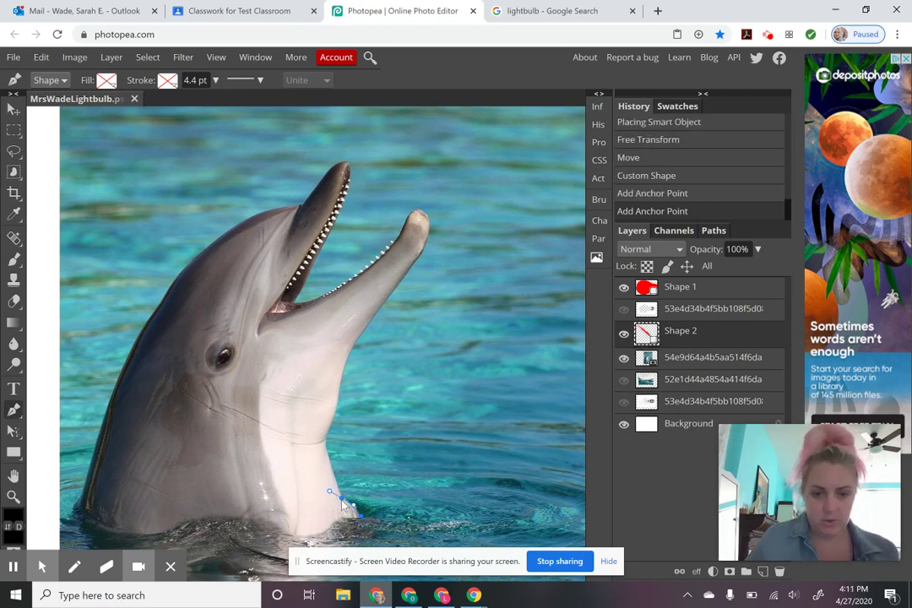
click(342, 503)
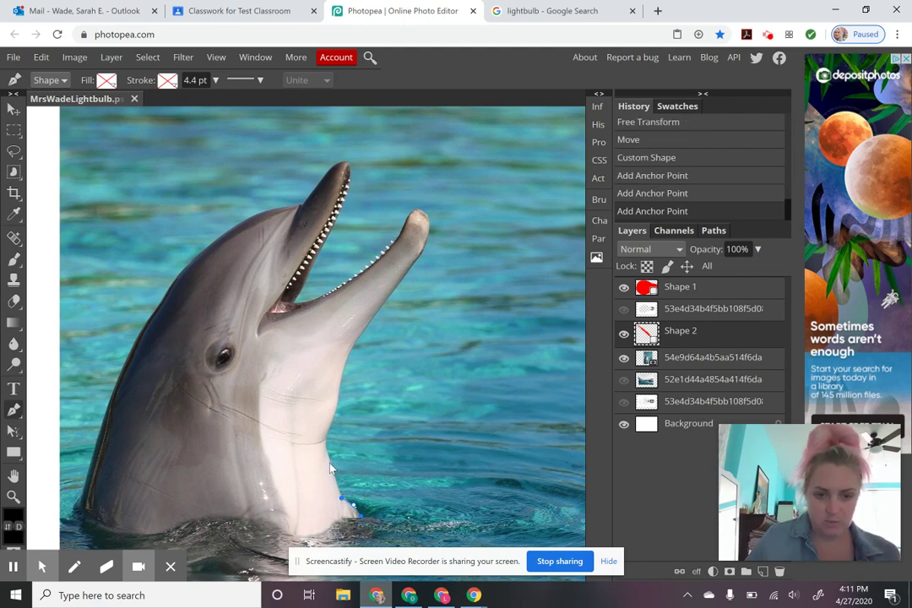
drag(330, 466, 331, 450)
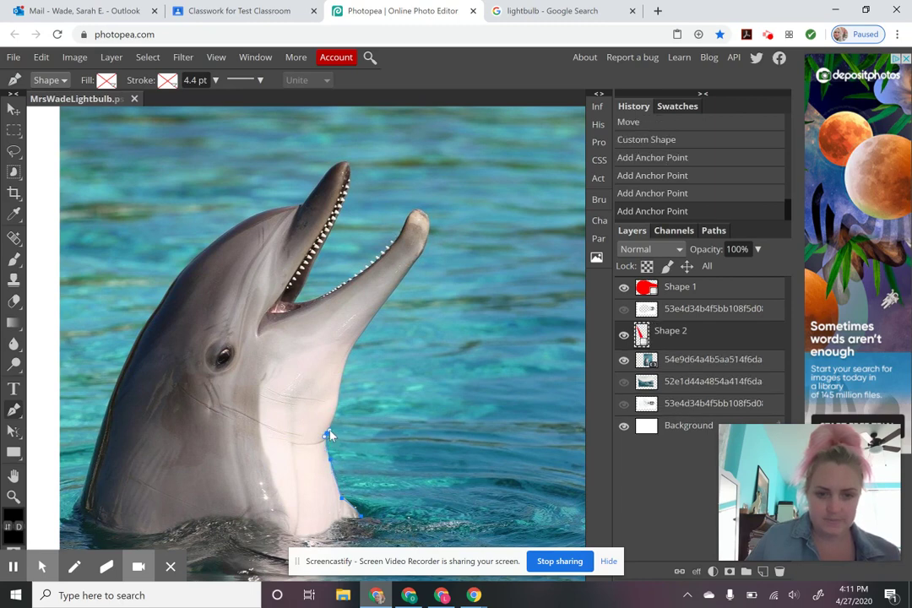
drag(330, 435, 334, 429)
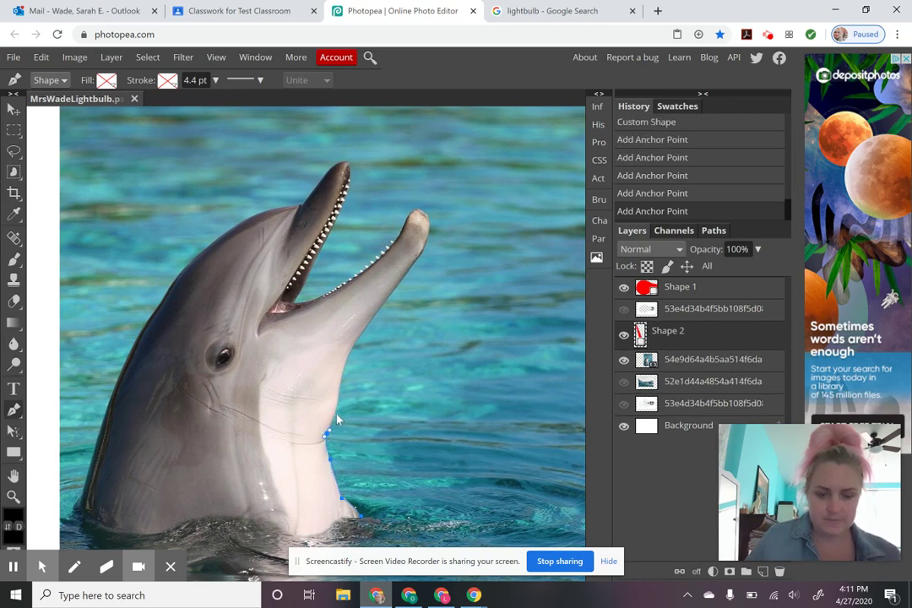
drag(341, 379, 344, 363)
click(344, 354)
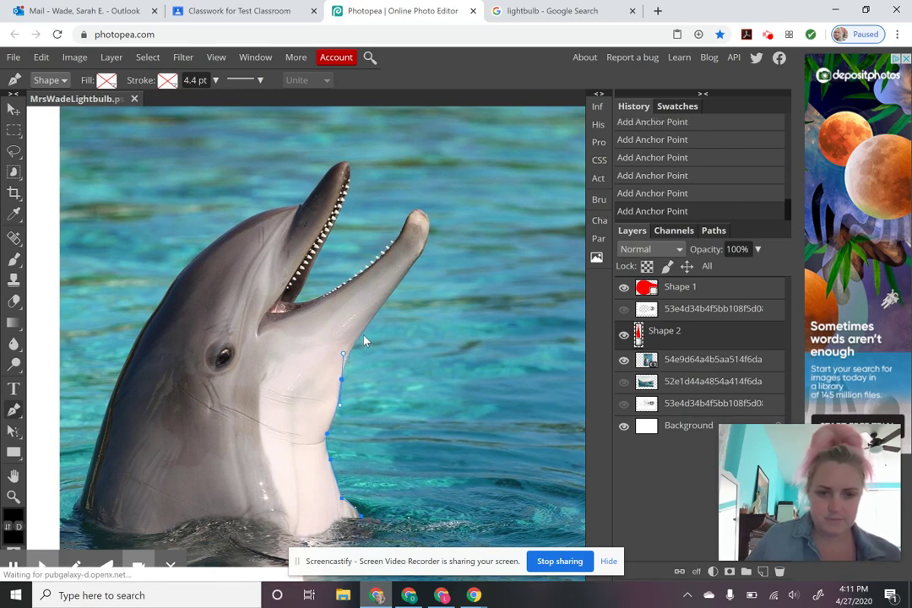
key(ctrl+z)
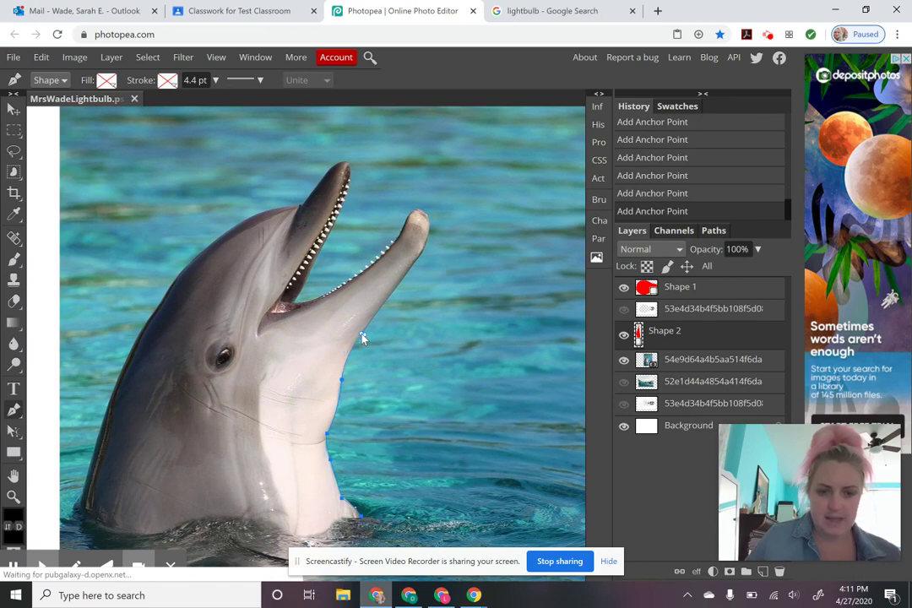
key(ctrl+z)
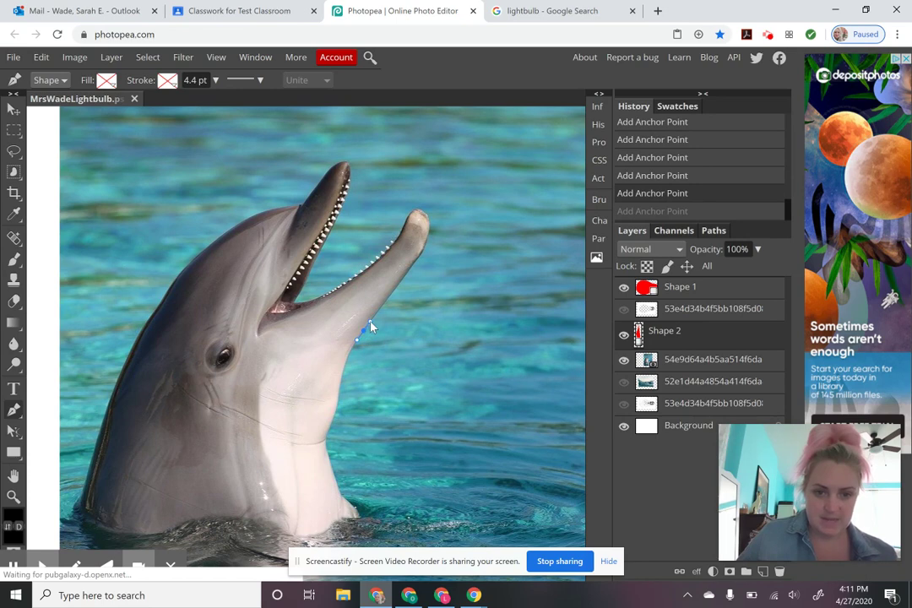
drag(363, 331, 370, 322)
key(ctrl+z)
key(ctrl+z)
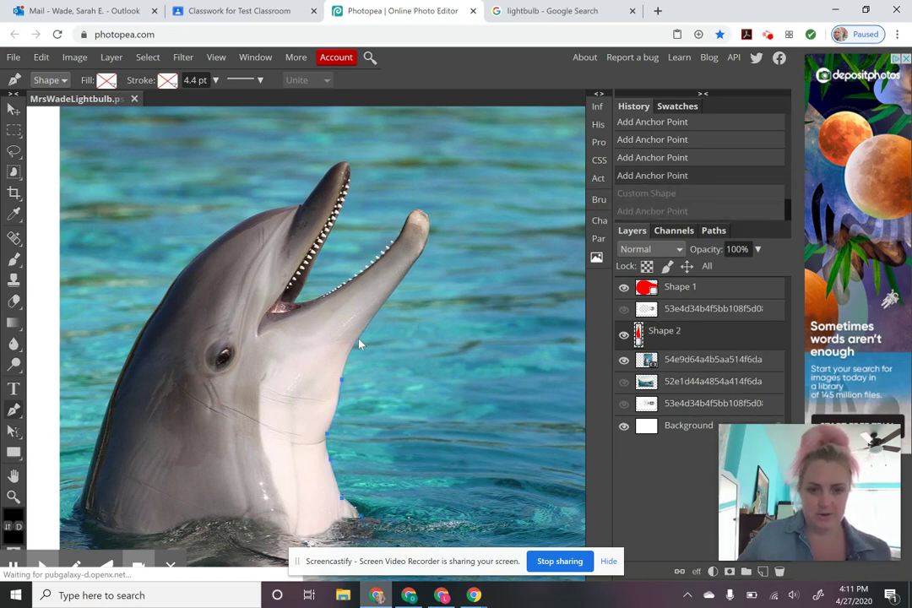
key(ctrl+z)
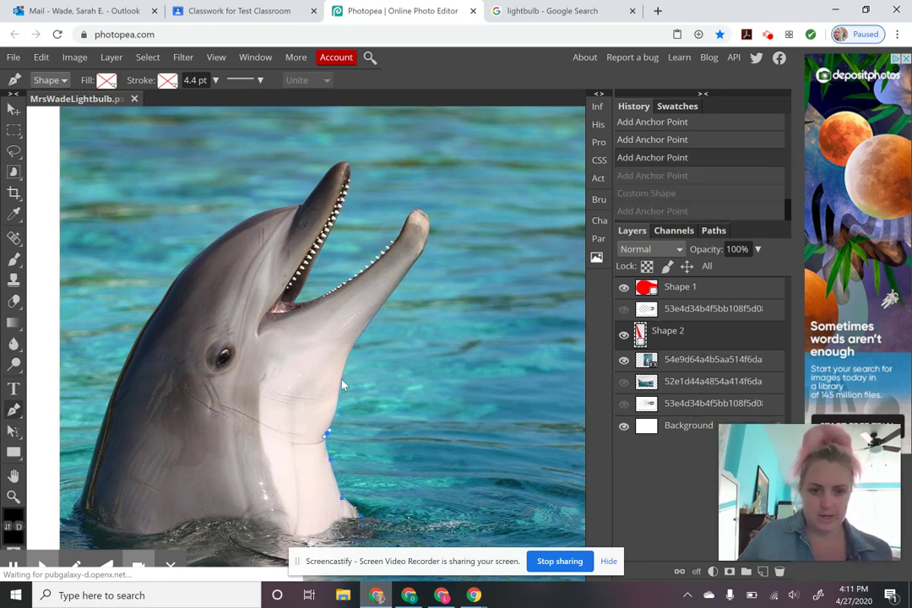
- Continue the Pen path up the throat, along the underside of the lower jaw, around its tip and onto the lower teeth
drag(340, 379, 343, 346)
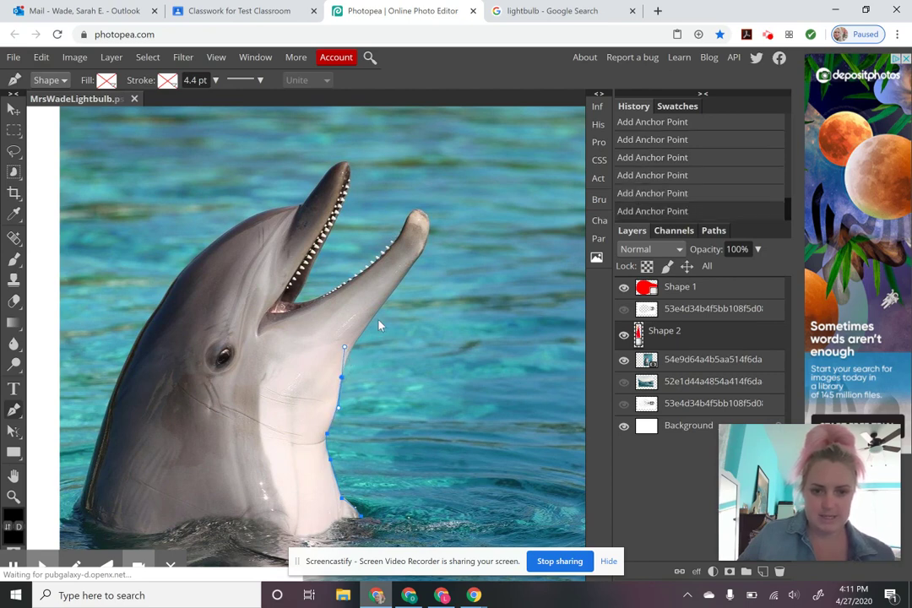
click(376, 316)
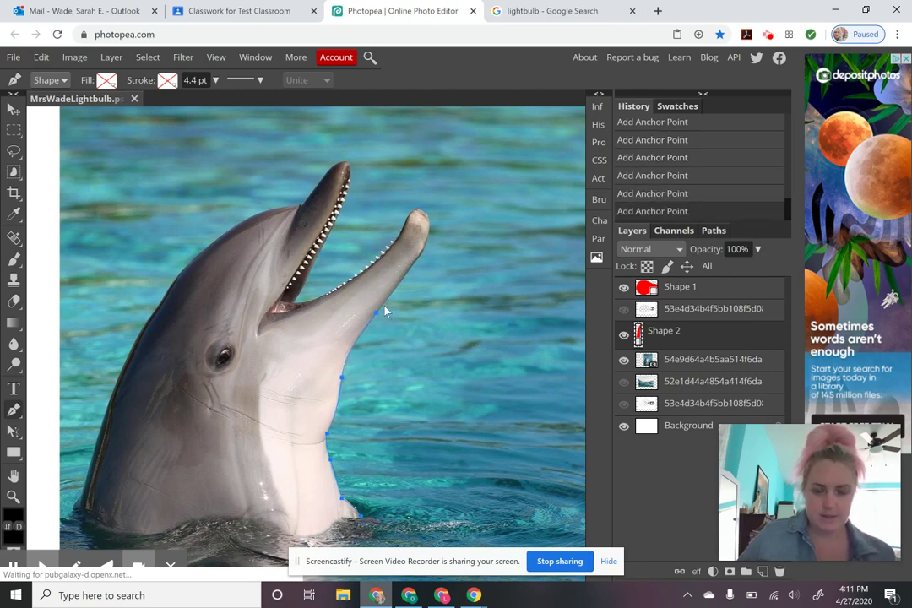
click(406, 277)
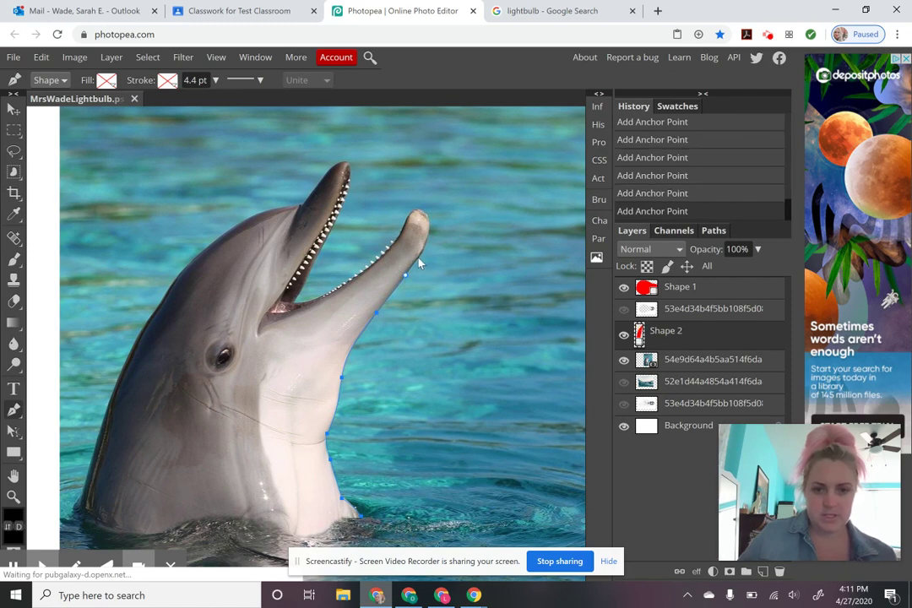
click(418, 259)
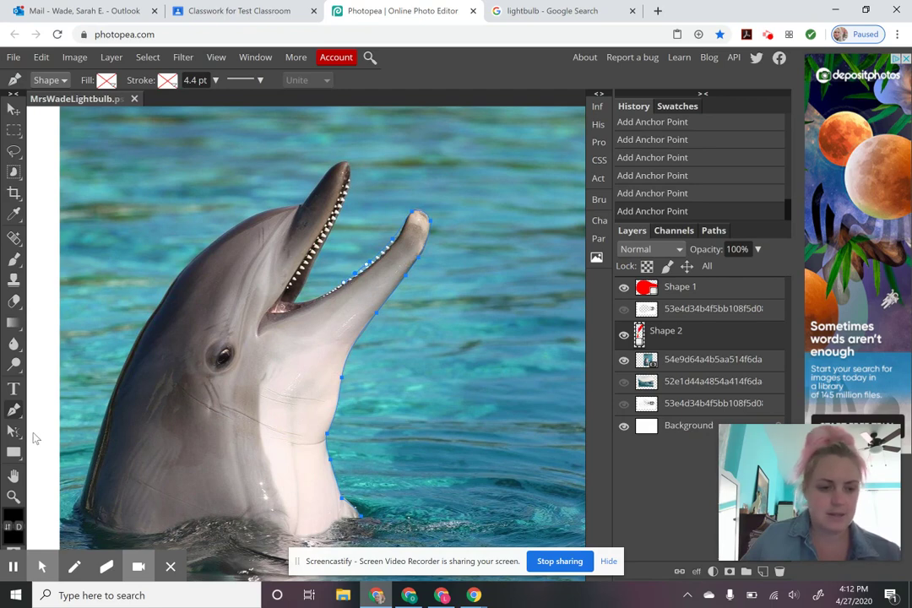
- Continue the Pen path along the lower teeth into the inner corner of the mouth and up along the upper teeth
click(13, 496)
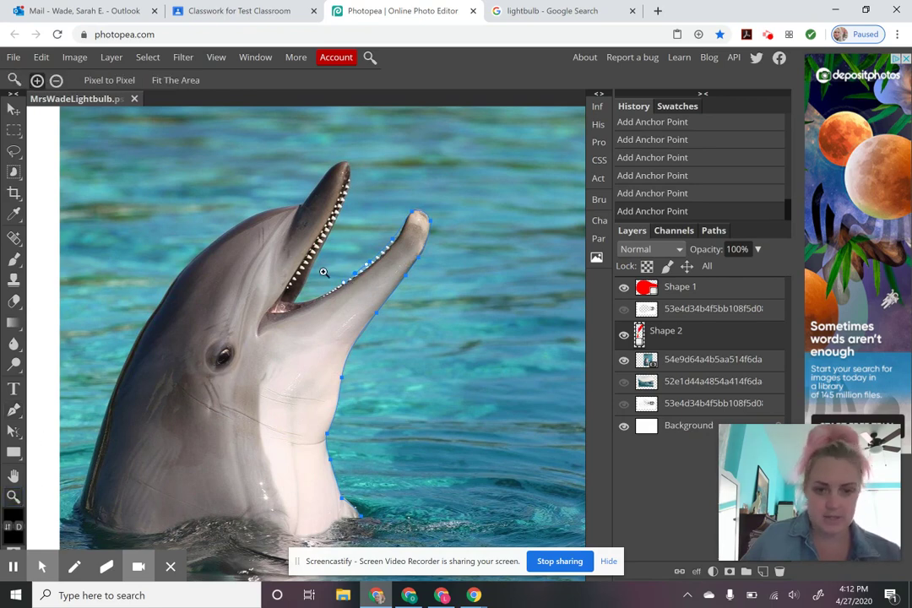
click(321, 278)
click(325, 246)
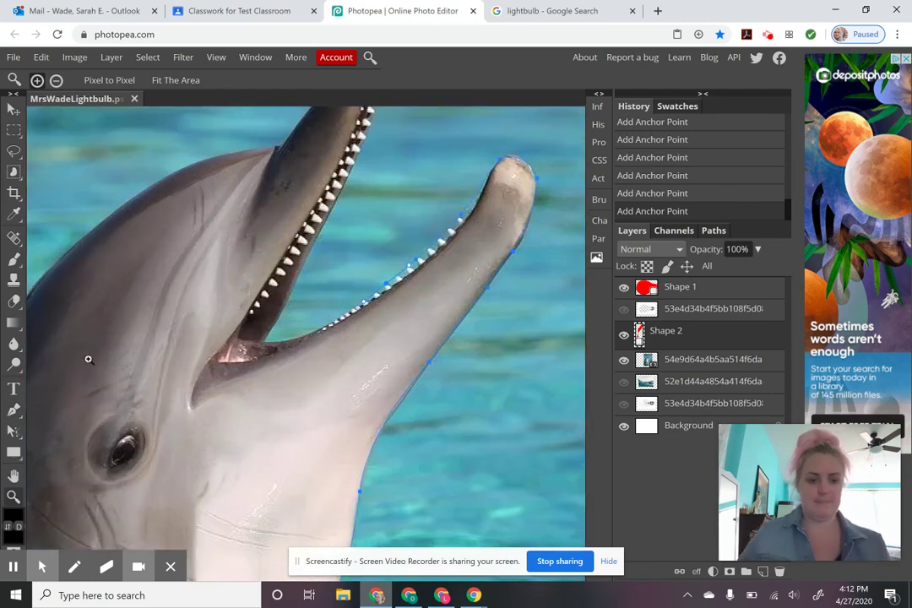
click(16, 409)
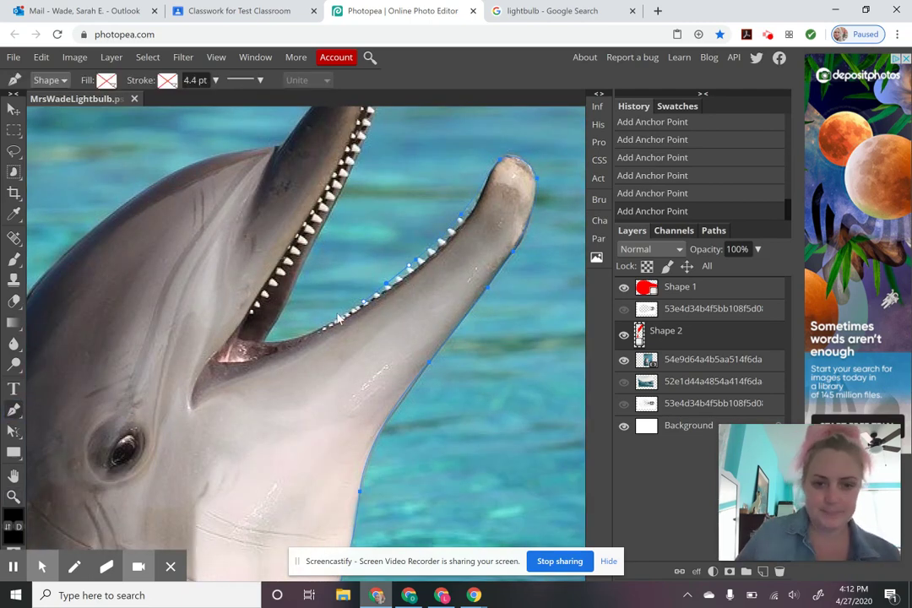
click(266, 341)
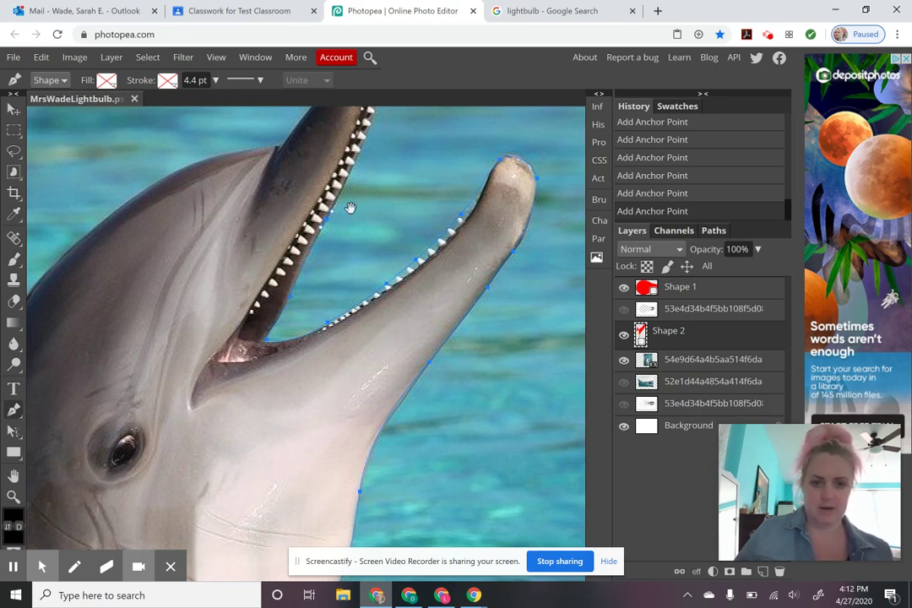
scroll(344, 205, up, 2)
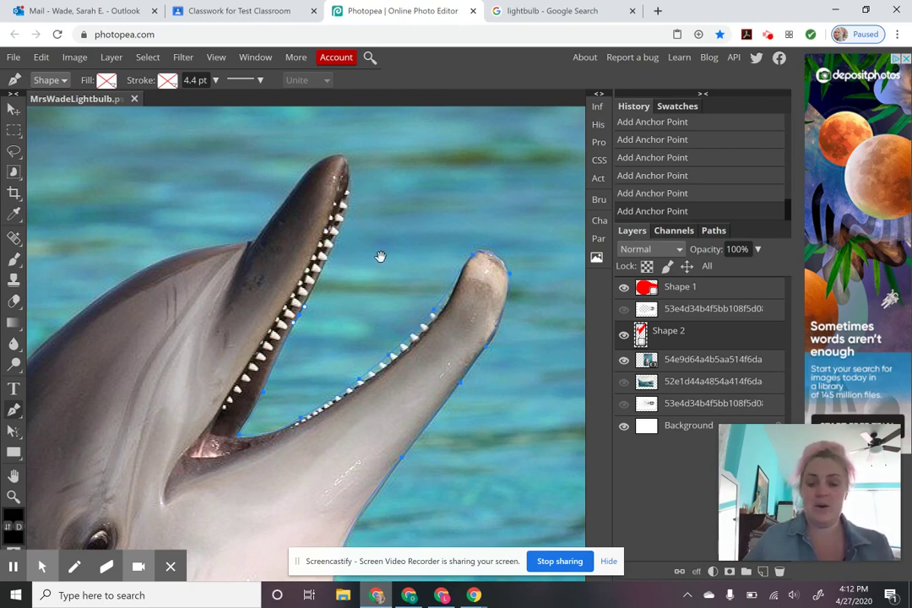
drag(368, 292, 332, 301)
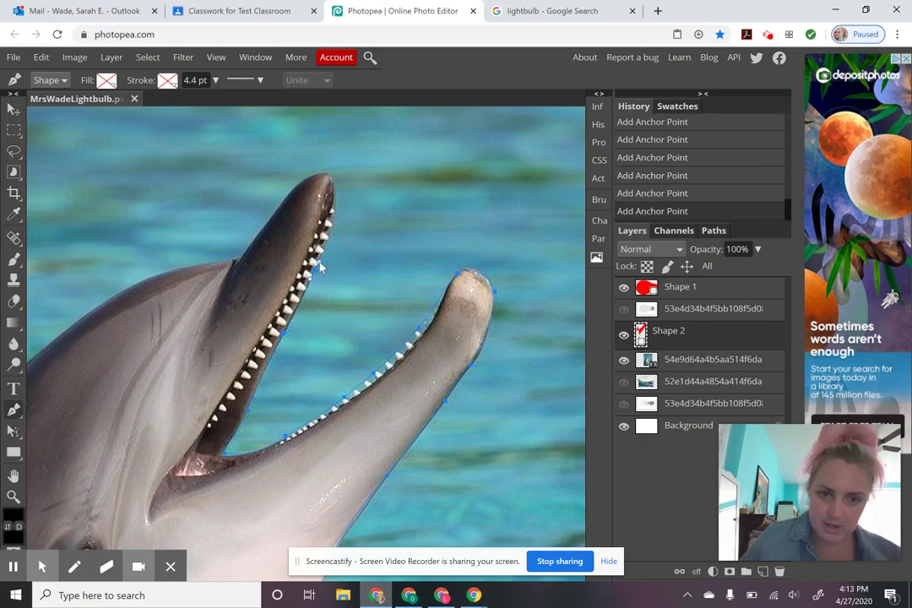
click(330, 181)
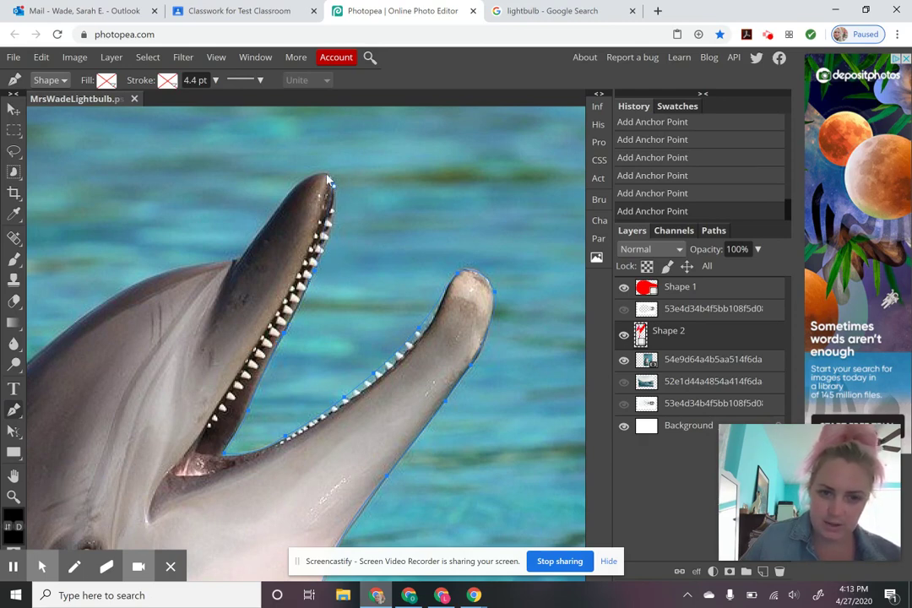
drag(311, 158, 299, 184)
key(ctrl+z)
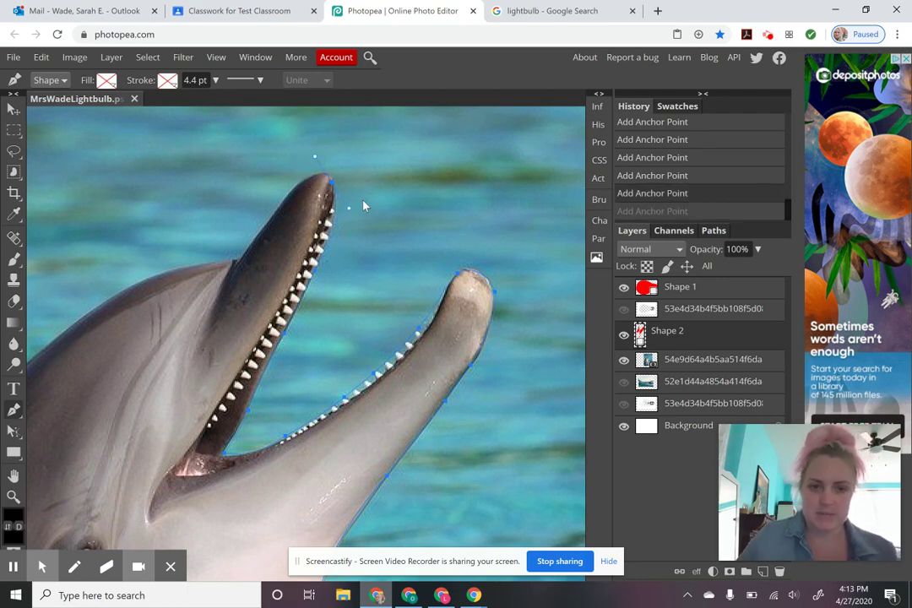
key(ctrl+z)
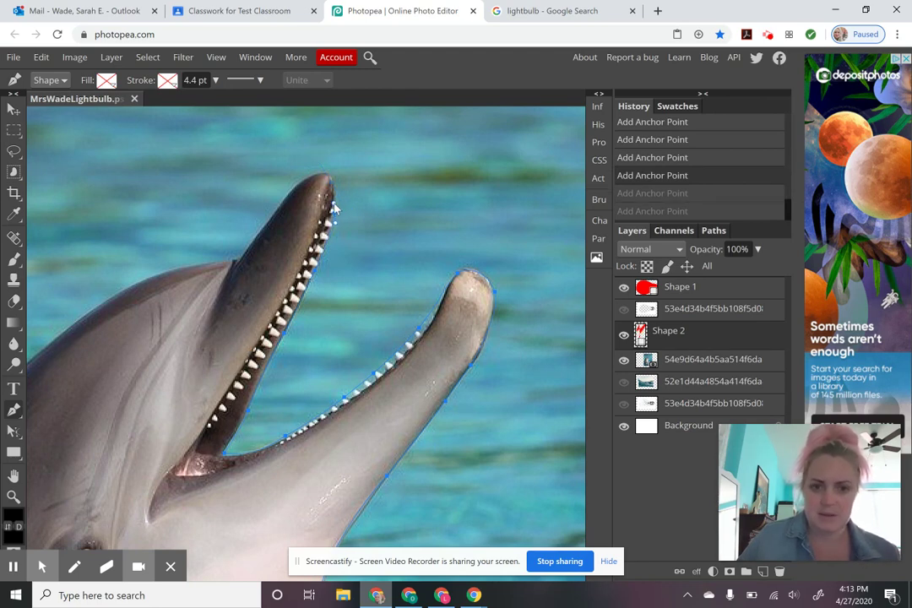
- Carry the Pen path around the tip of the upper jaw and down the snout to where it meets the forehead
click(319, 177)
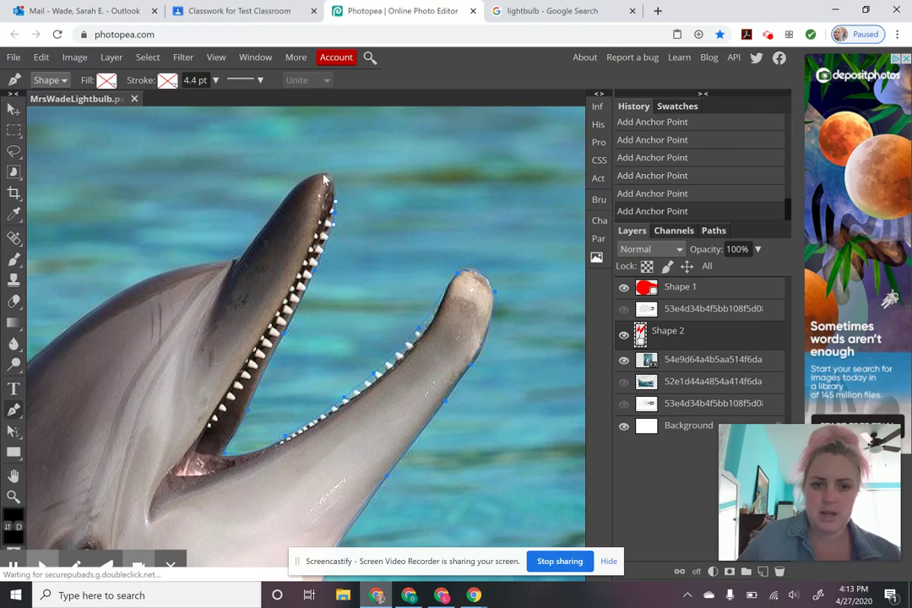
drag(319, 178, 303, 181)
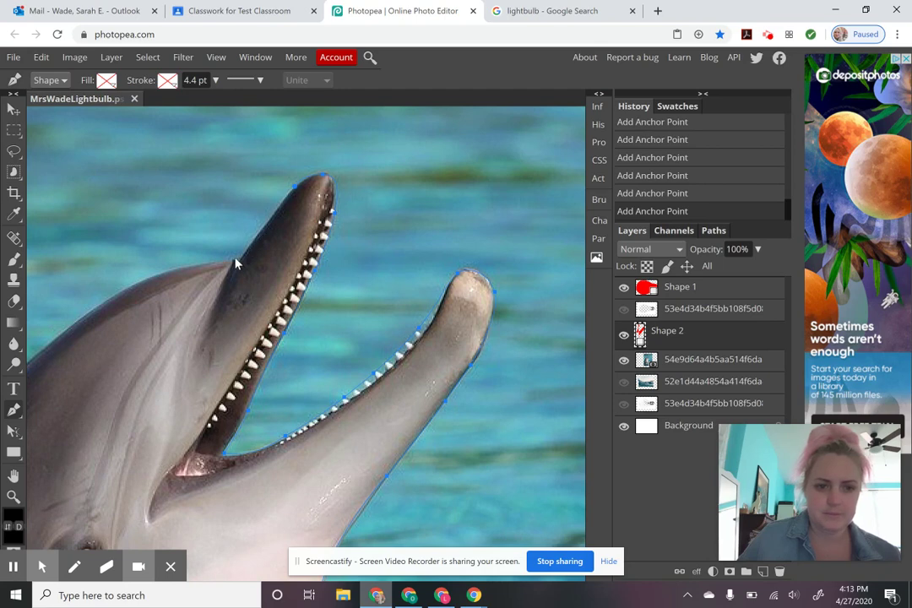
drag(186, 283, 382, 226)
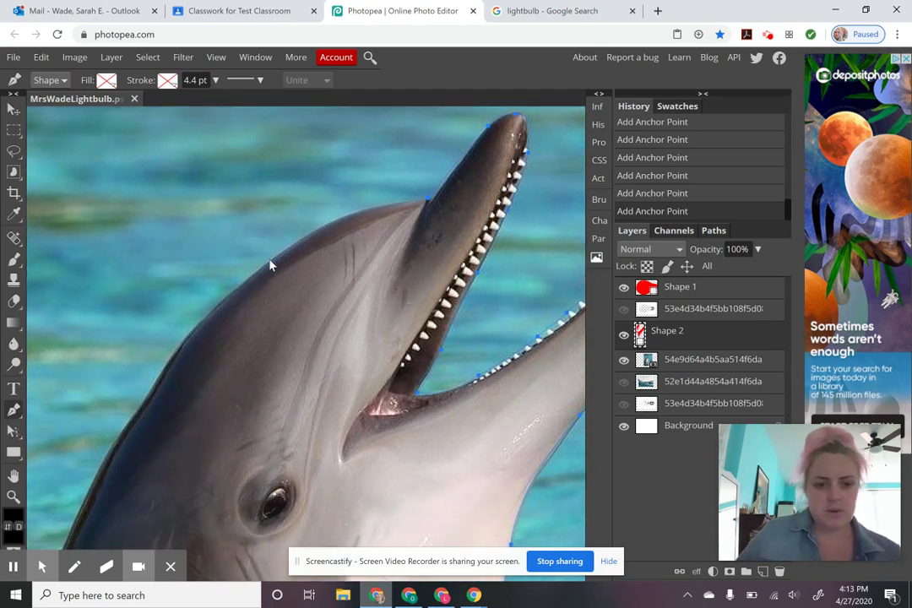
- Continue the Pen path over the dolphin's forehead and down its dark back to where it meets the water
drag(269, 258, 205, 312)
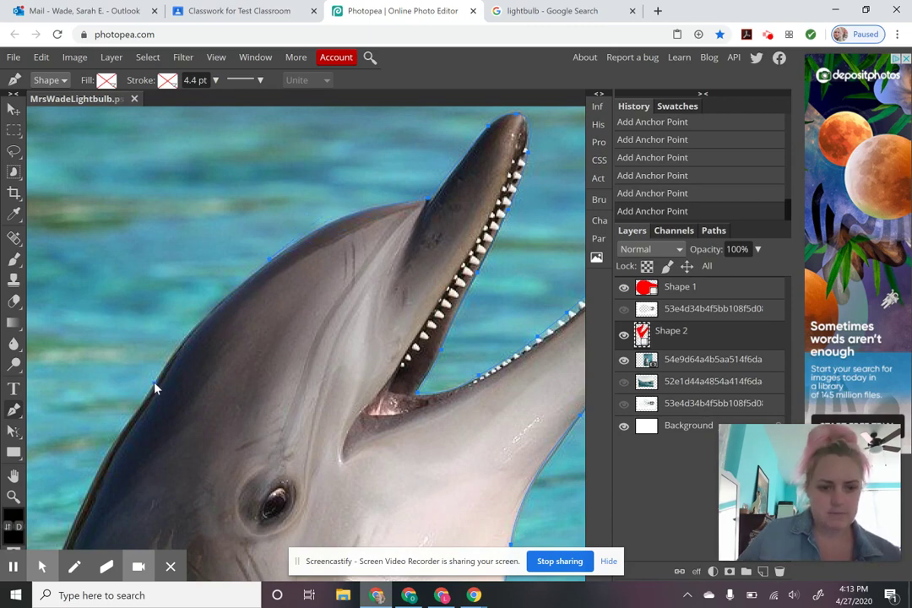
drag(228, 430, 380, 241)
key(z)
alt+click(344, 279)
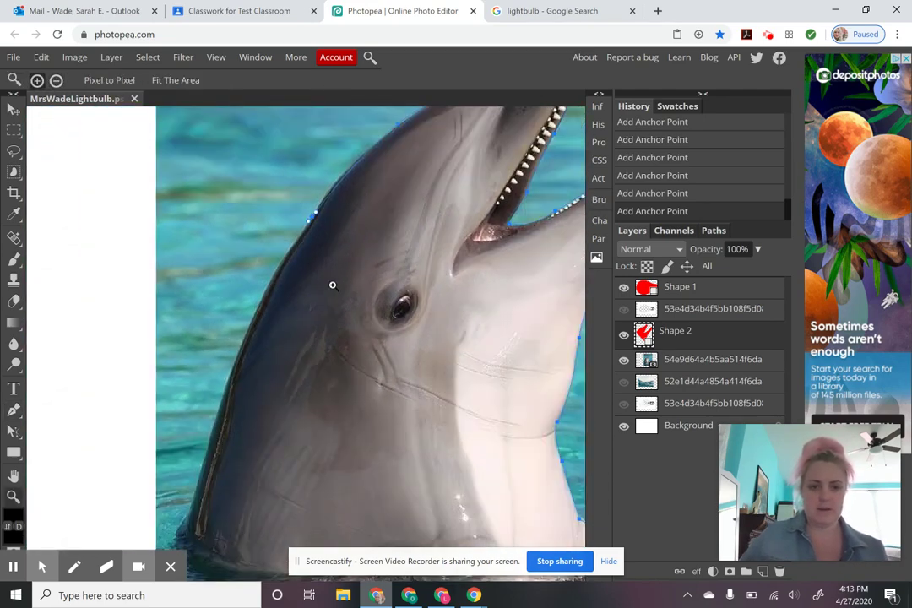
key(p)
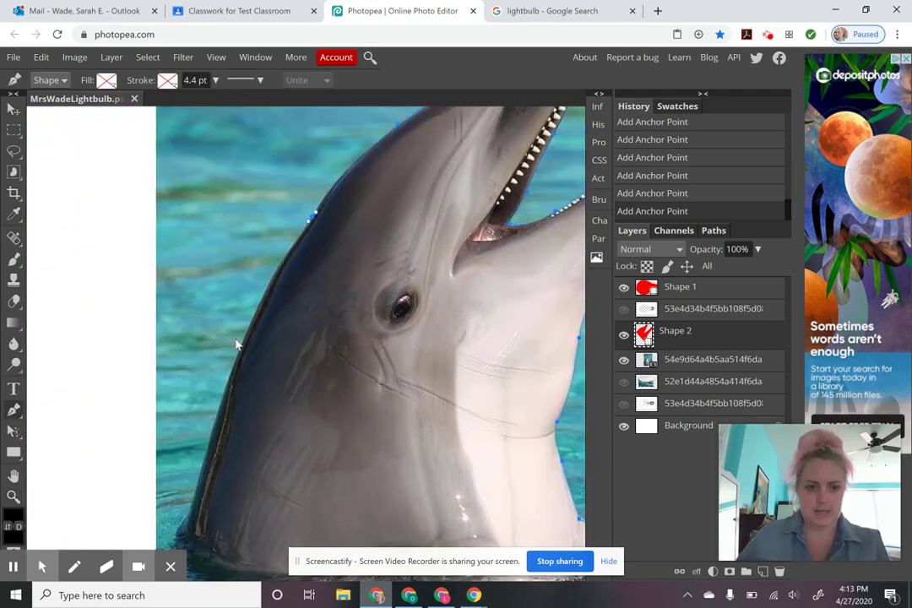
drag(237, 359, 222, 410)
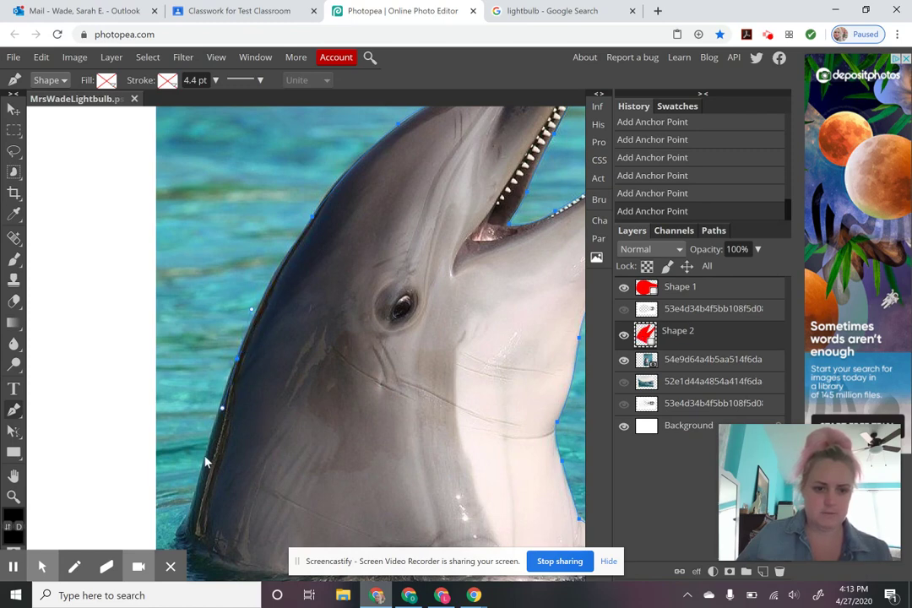
click(186, 511)
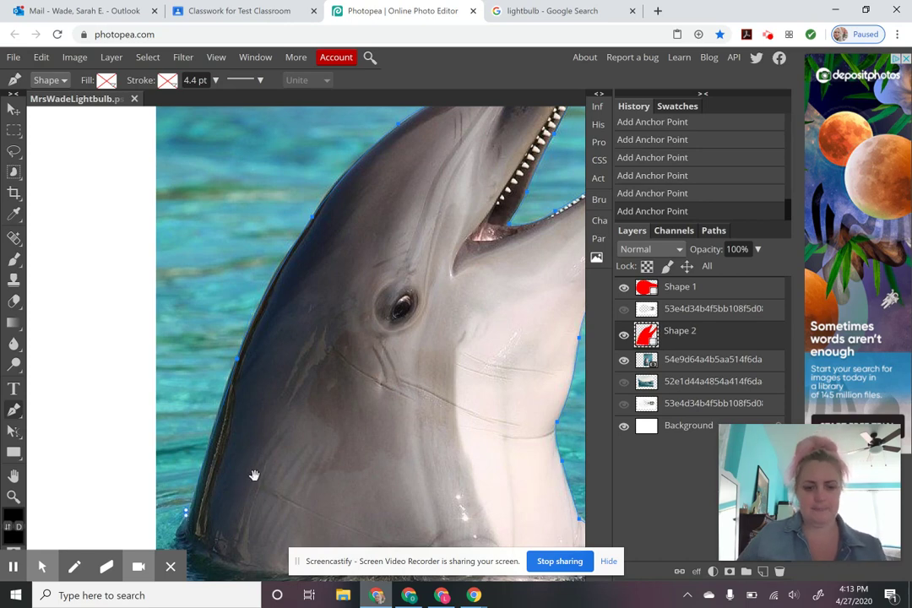
- Extend the Pen path in a wavy line through the water below the dolphin's back, undoing the last two anchor points
drag(255, 475, 227, 307)
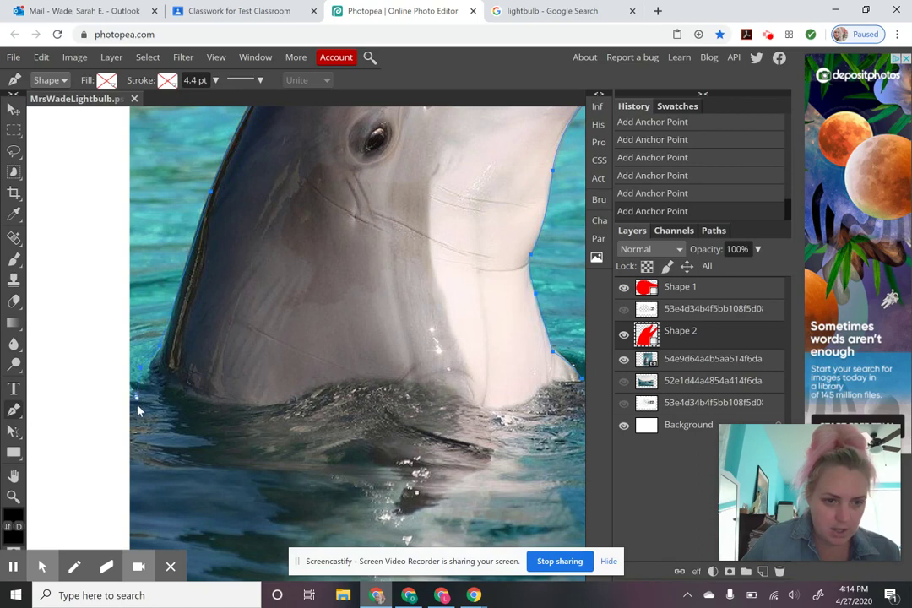
drag(148, 448, 172, 464)
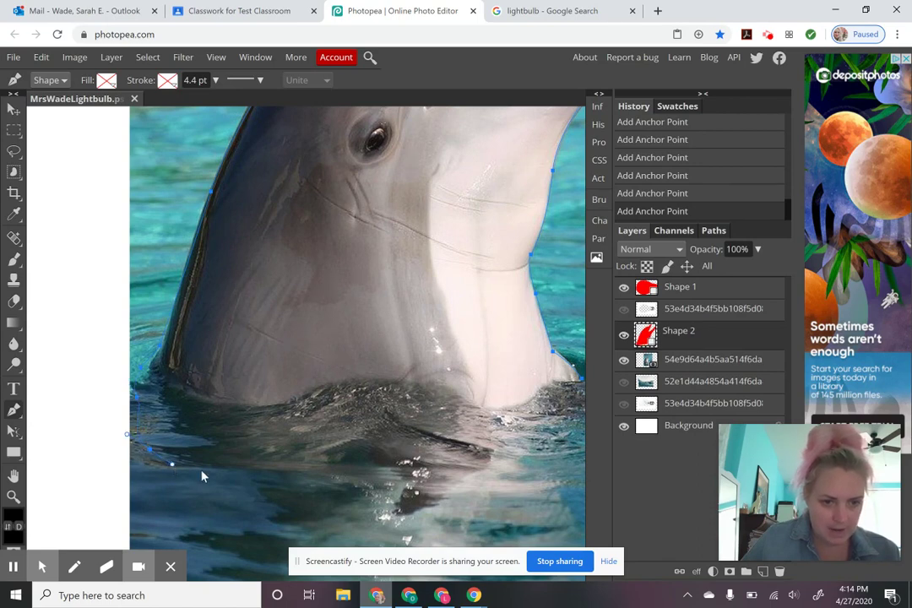
drag(231, 471, 248, 477)
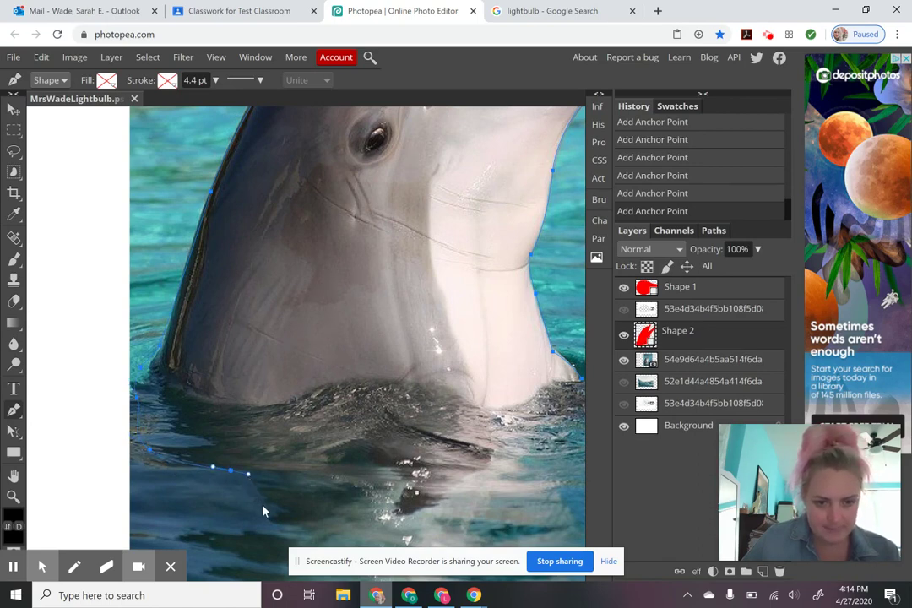
drag(307, 522, 363, 490)
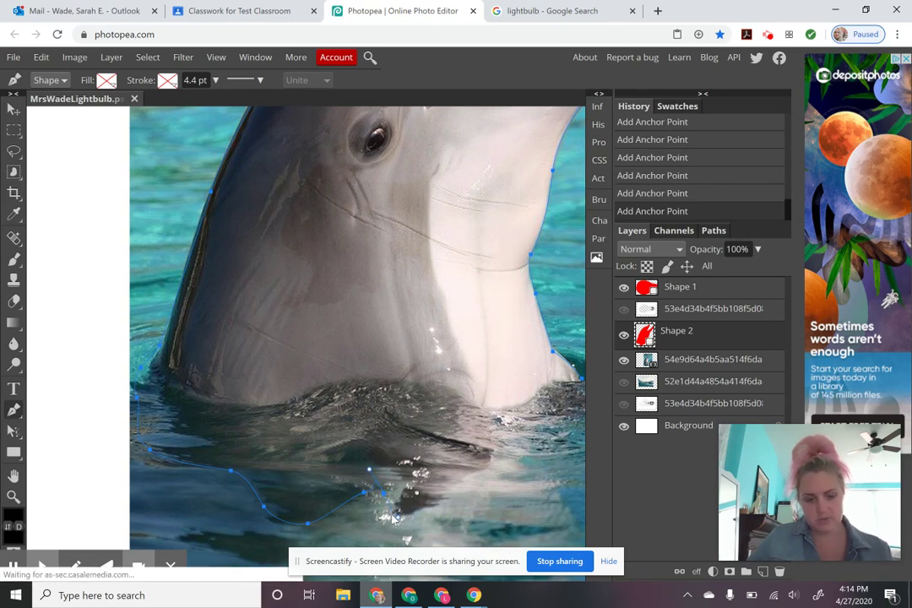
drag(384, 494, 390, 518)
key(ctrl+z)
key(ctrl+z)
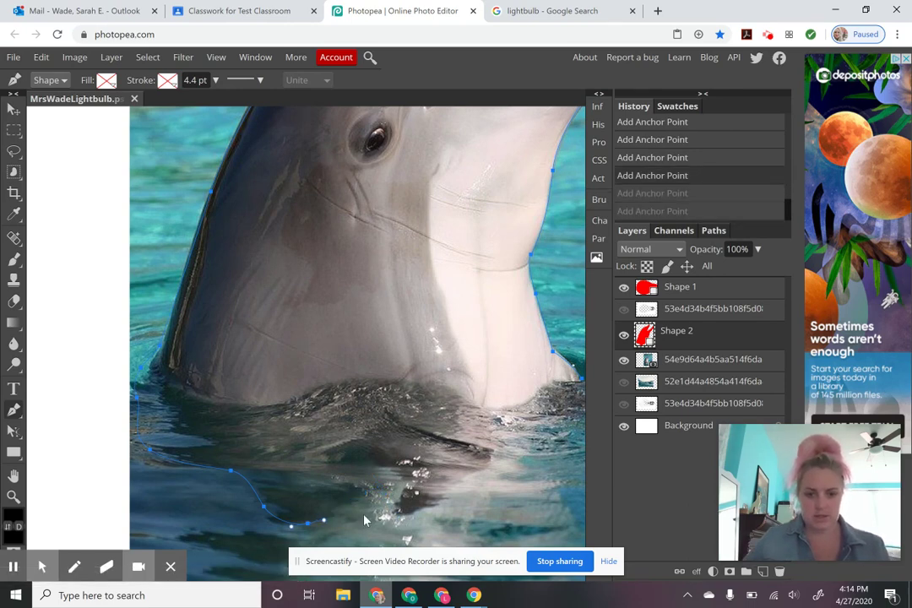
- Carry the Pen path through the water beneath the white chest and close it at its starting point
drag(387, 519, 460, 461)
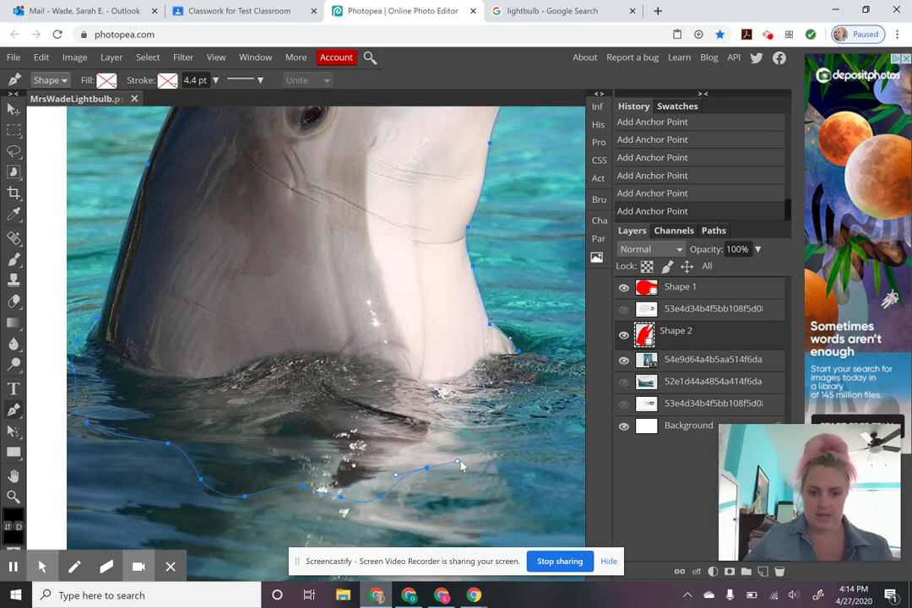
click(527, 429)
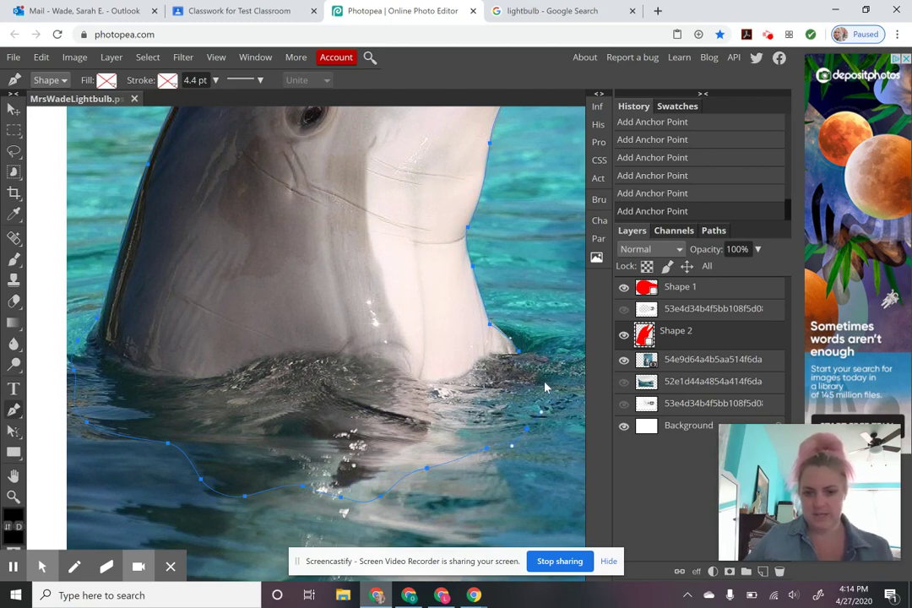
drag(544, 380, 532, 368)
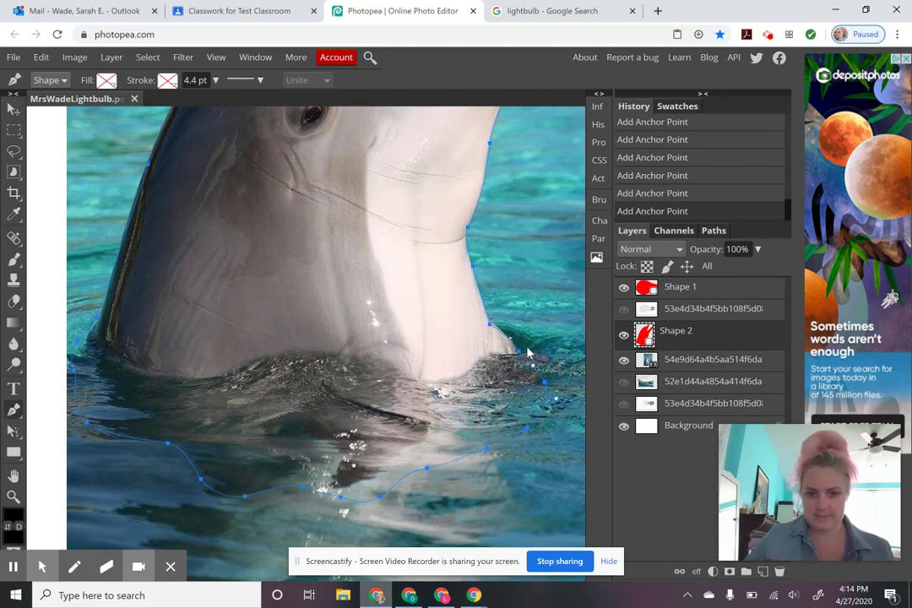
click(521, 358)
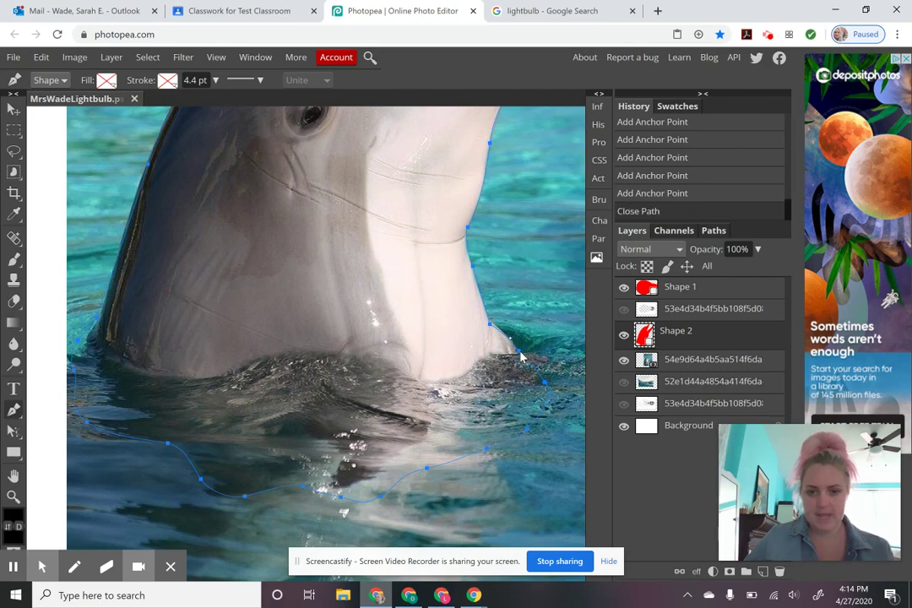
- Turn the closed dolphin path into a pixel selection and invert it to select everything around the dolphin
key(z)
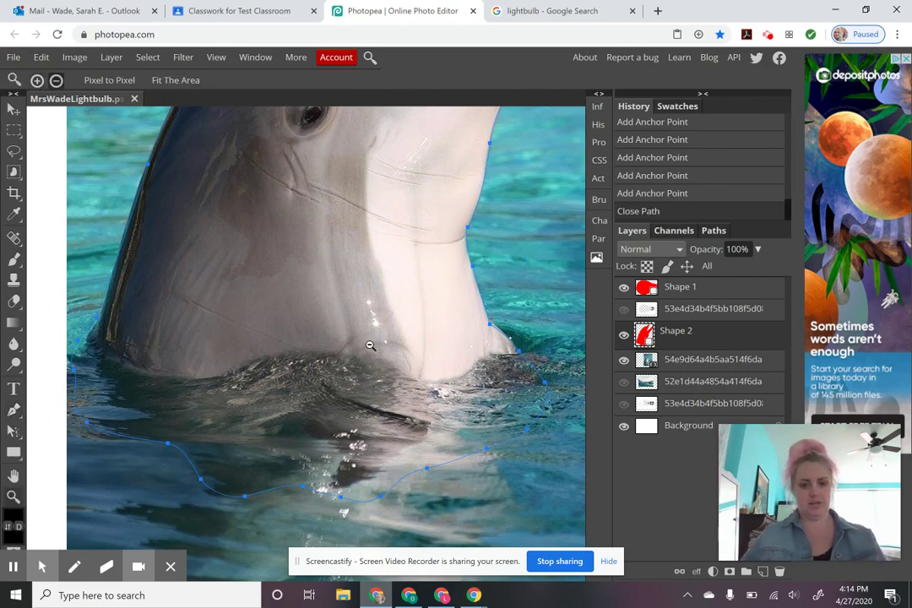
alt+click(369, 351)
mouse_move(397, 326)
mouse_down()
mouse_move(391, 348)
mouse_move(409, 341)
mouse_up()
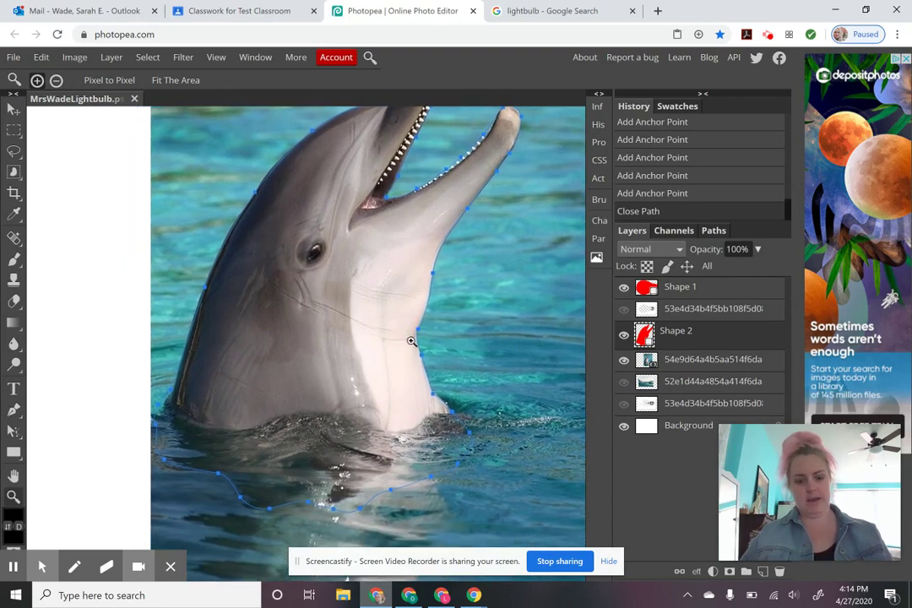
alt+click(416, 324)
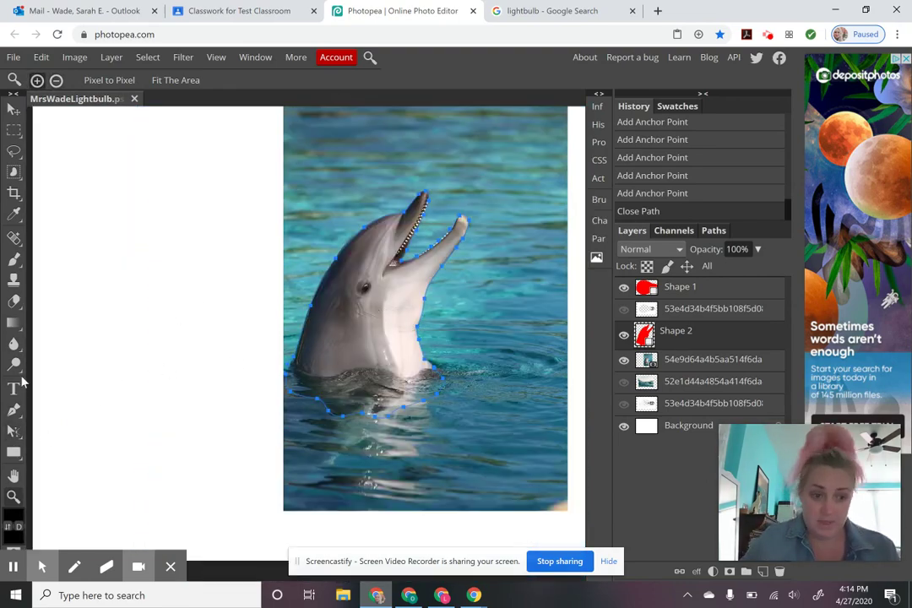
click(14, 409)
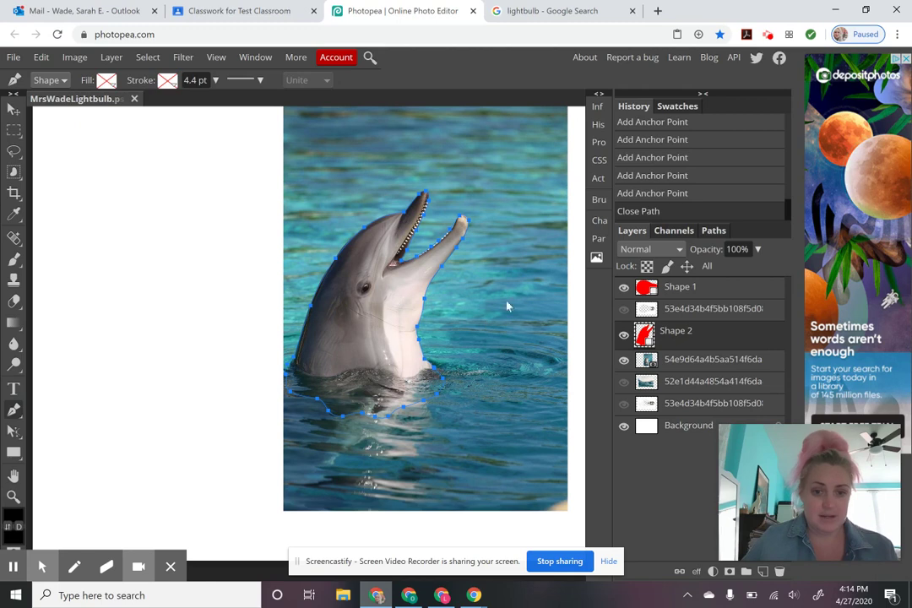
right_click(372, 306)
click(402, 315)
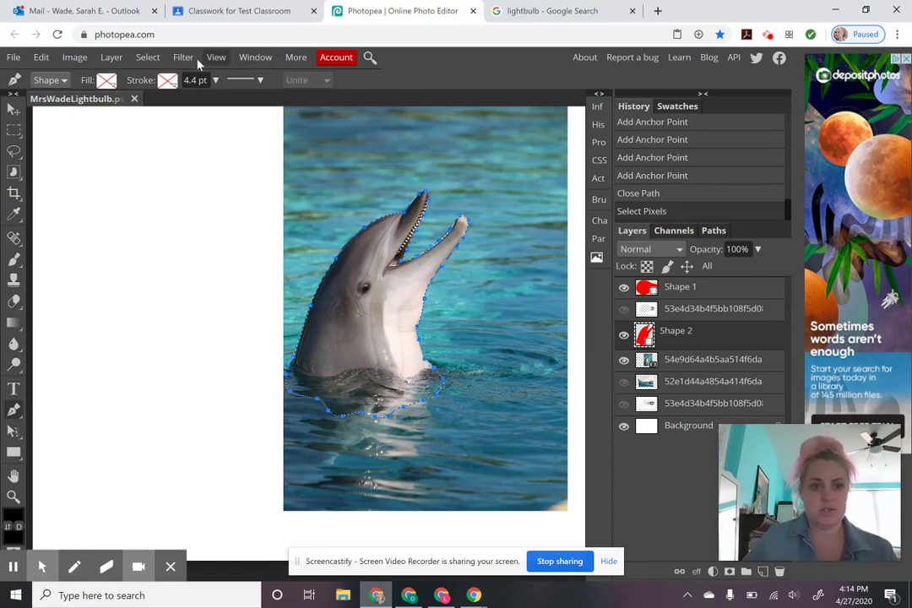
click(148, 60)
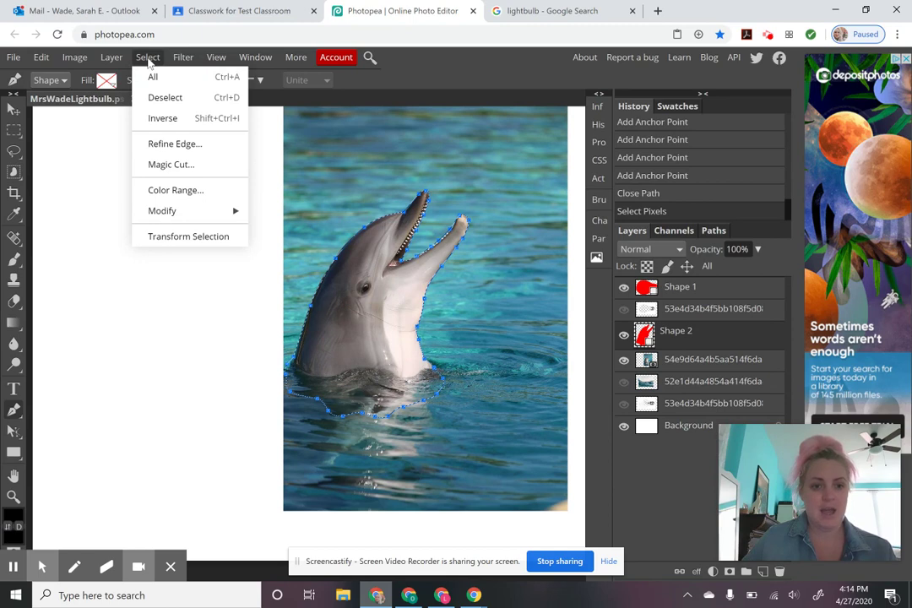
click(165, 120)
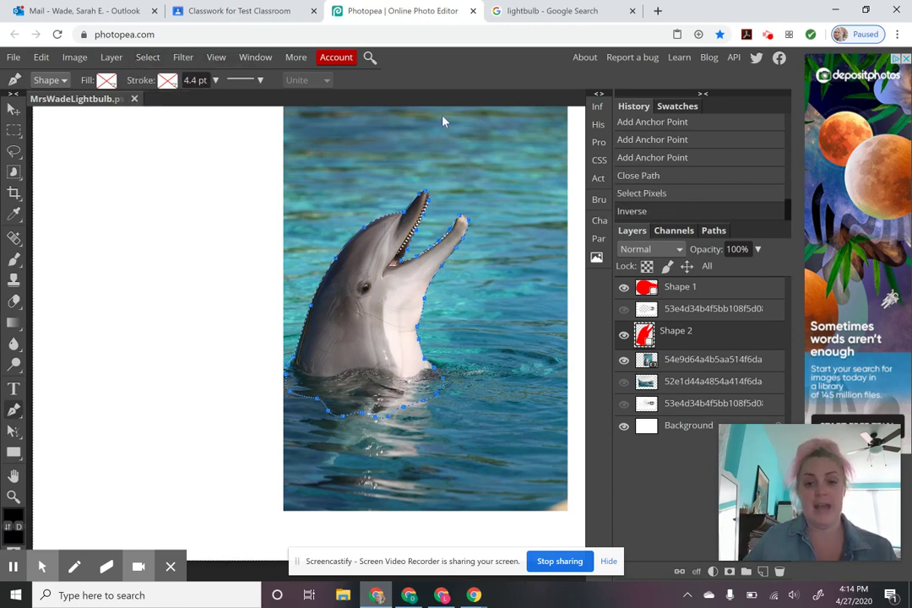
- Rasterize the dolphin photo's smart object layer so that its pixels can be deleted
click(692, 363)
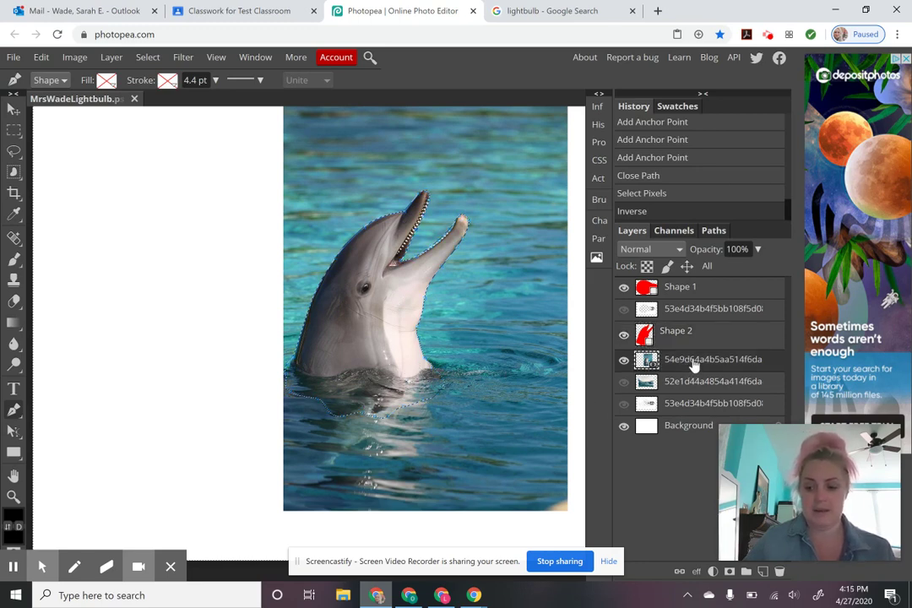
key(Delete)
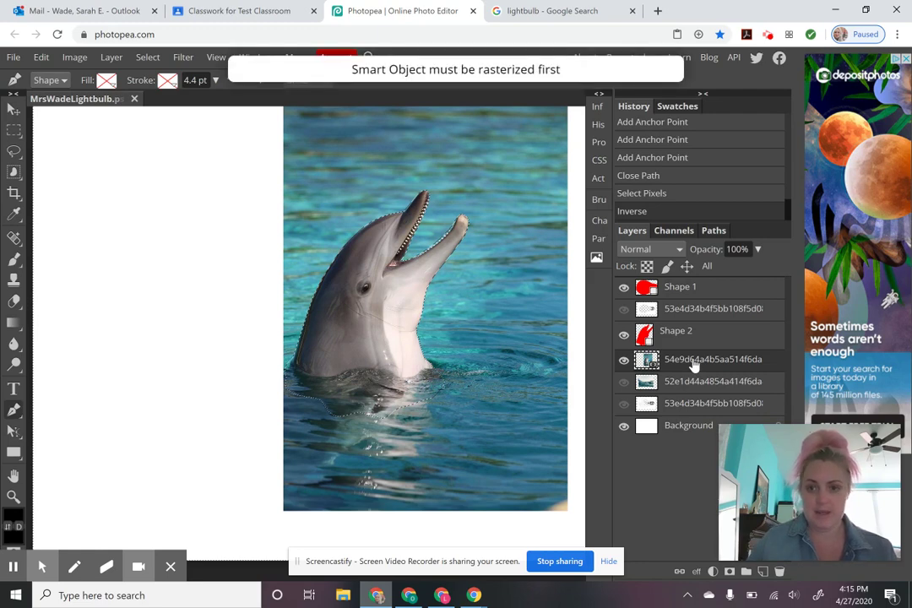
right_click(697, 363)
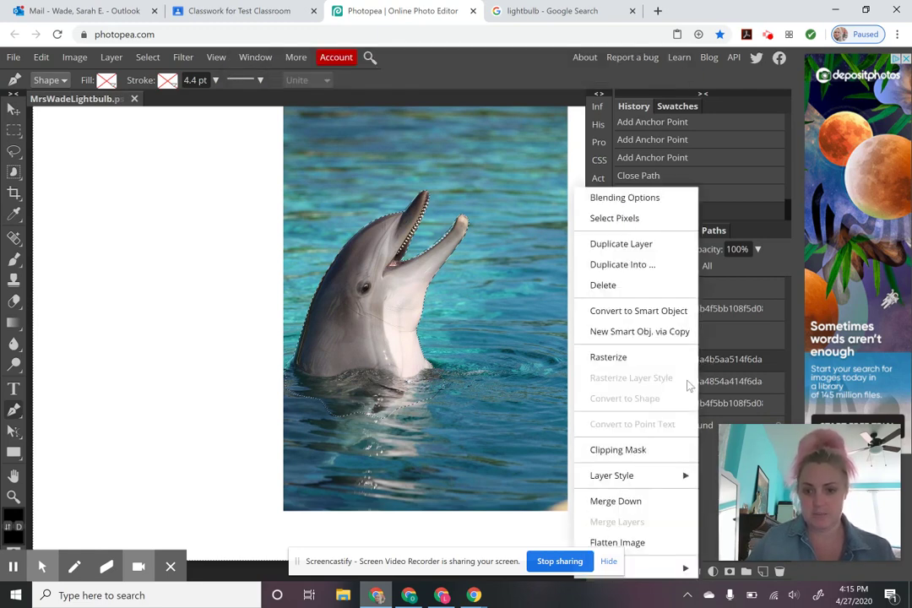
click(609, 357)
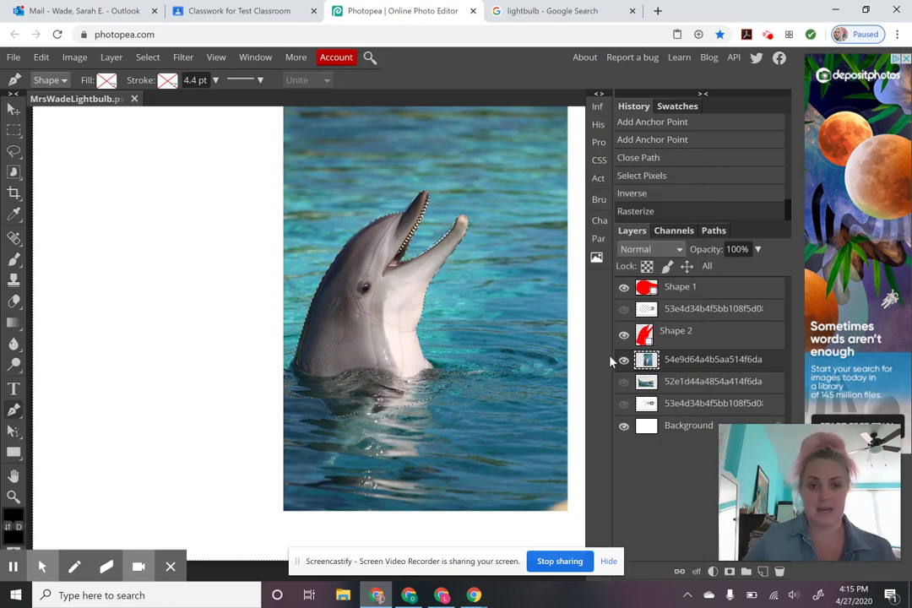
- Clear the selected background around the dolphin from its photo layer and deselect
key(Delete)
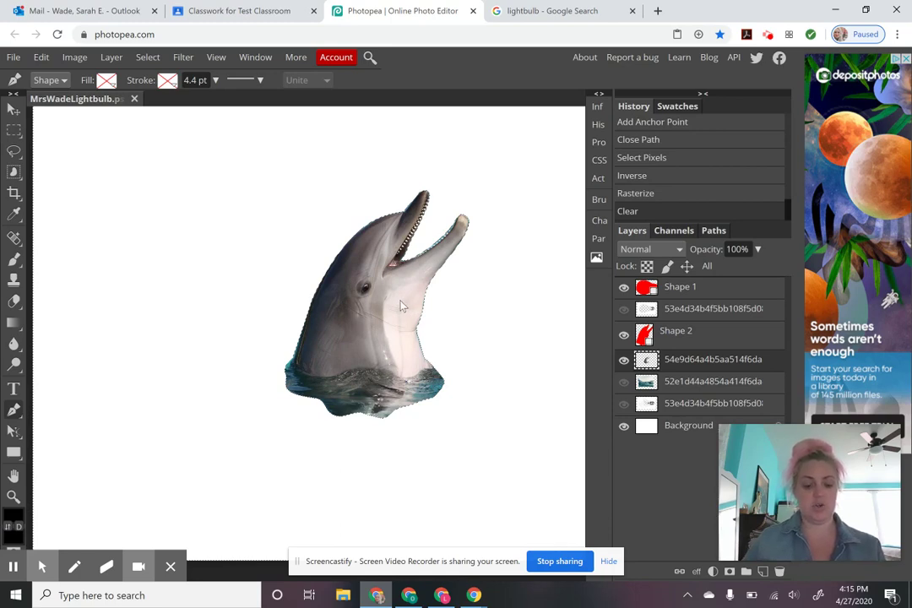
click(146, 59)
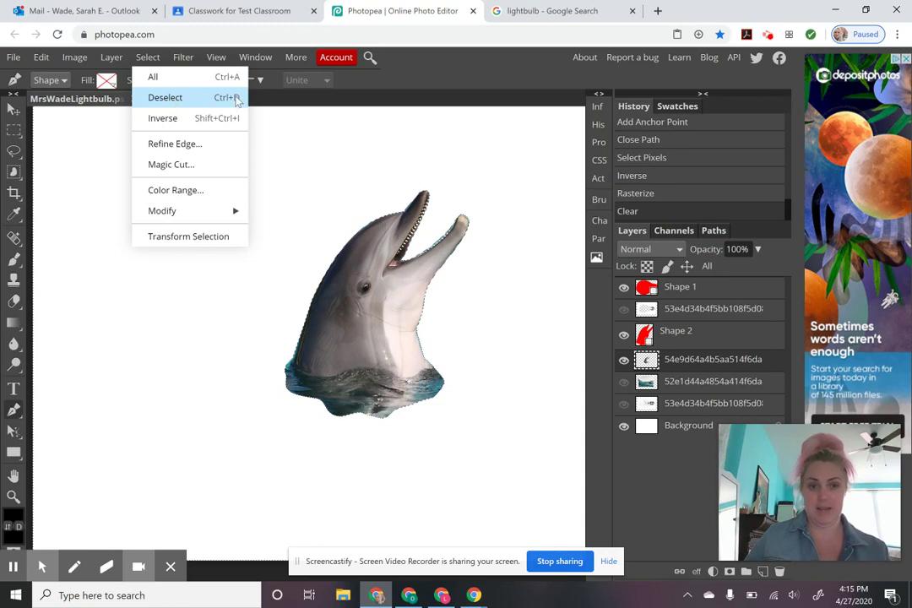
click(186, 100)
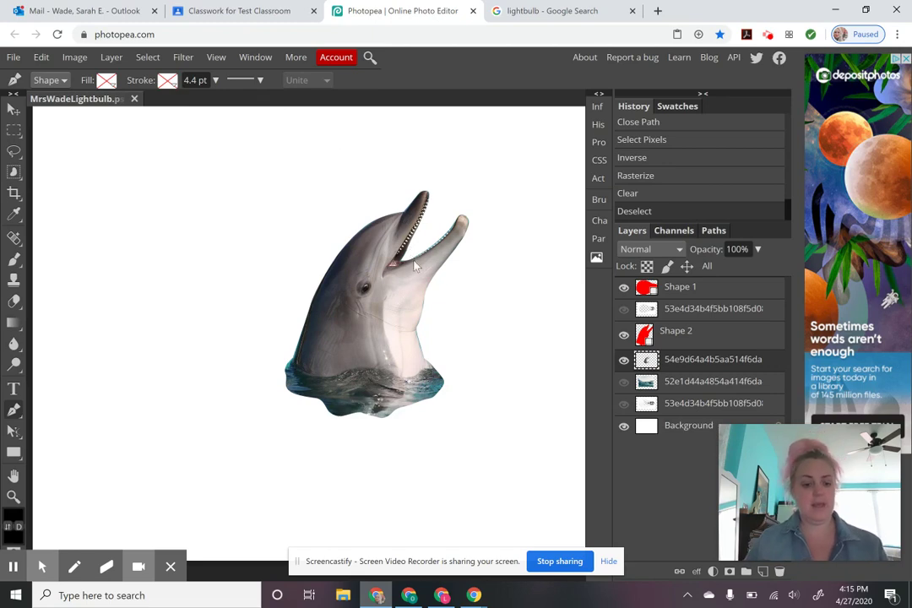
- Examine the cut-out edge closely along the dolphin's lower teeth and jaw for remaining background
key(z)
click(413, 293)
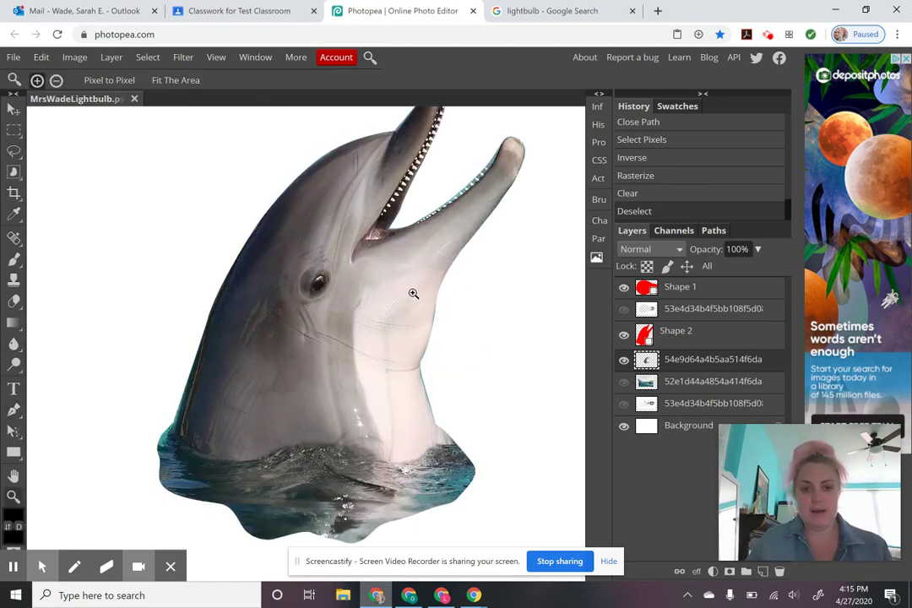
click(432, 229)
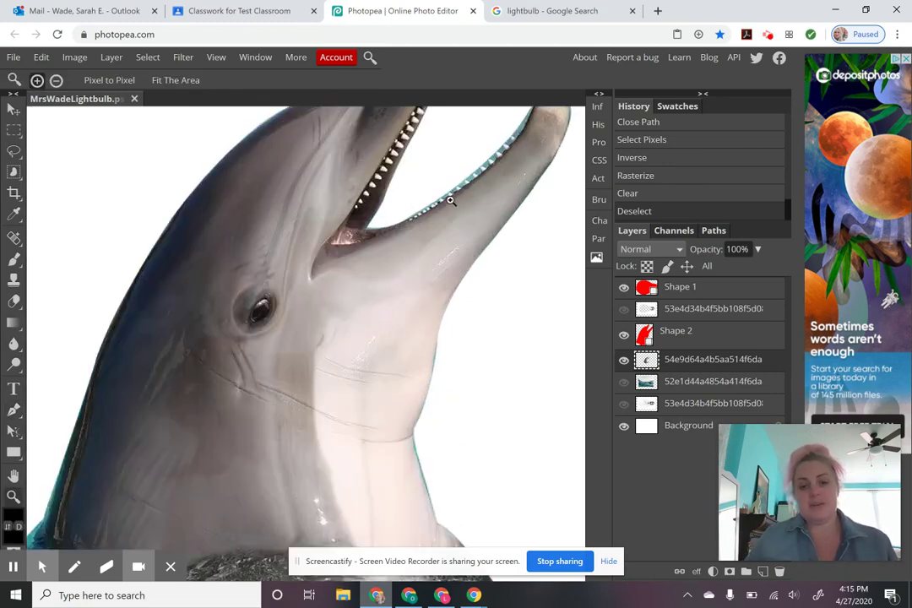
click(417, 246)
click(443, 235)
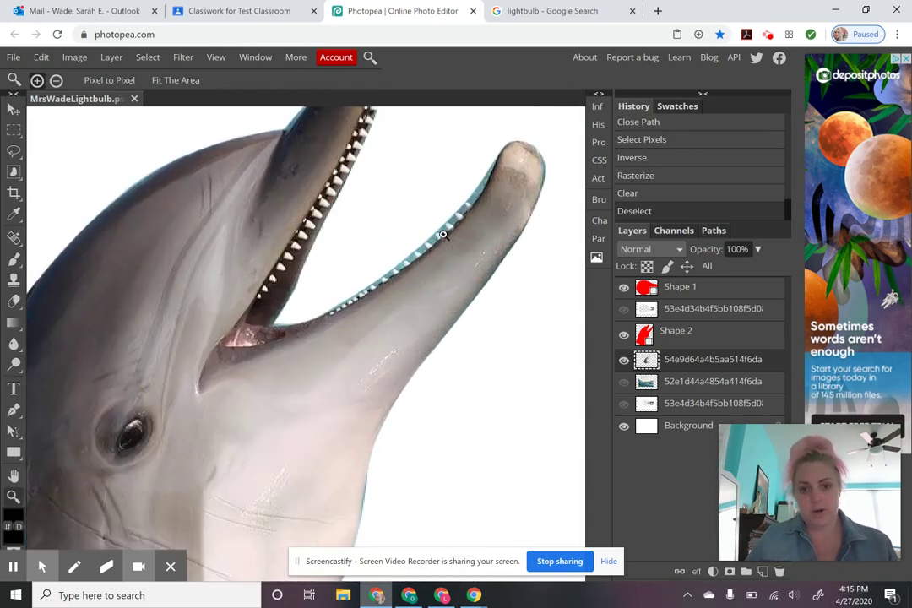
click(442, 235)
click(443, 237)
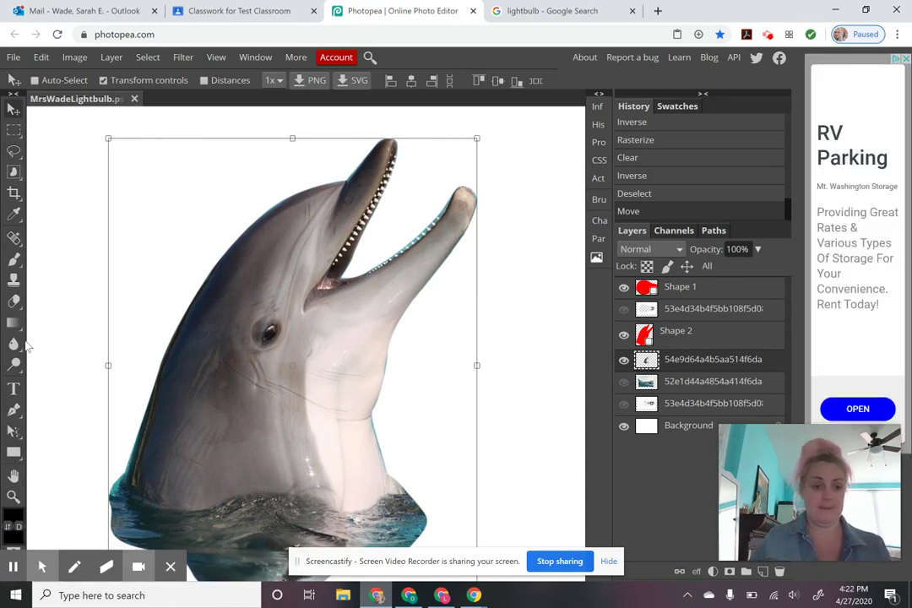
click(13, 498)
click(425, 241)
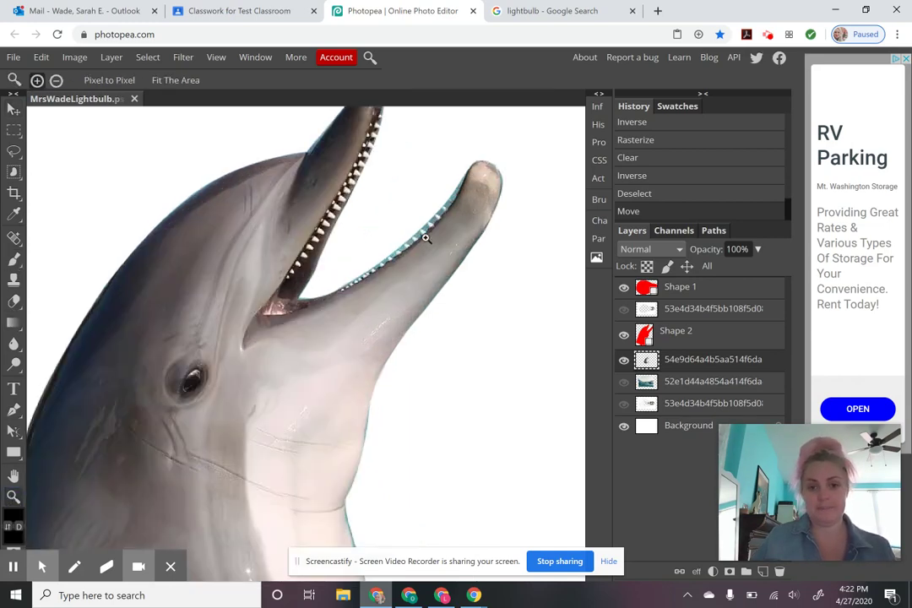
click(426, 237)
click(438, 218)
click(447, 204)
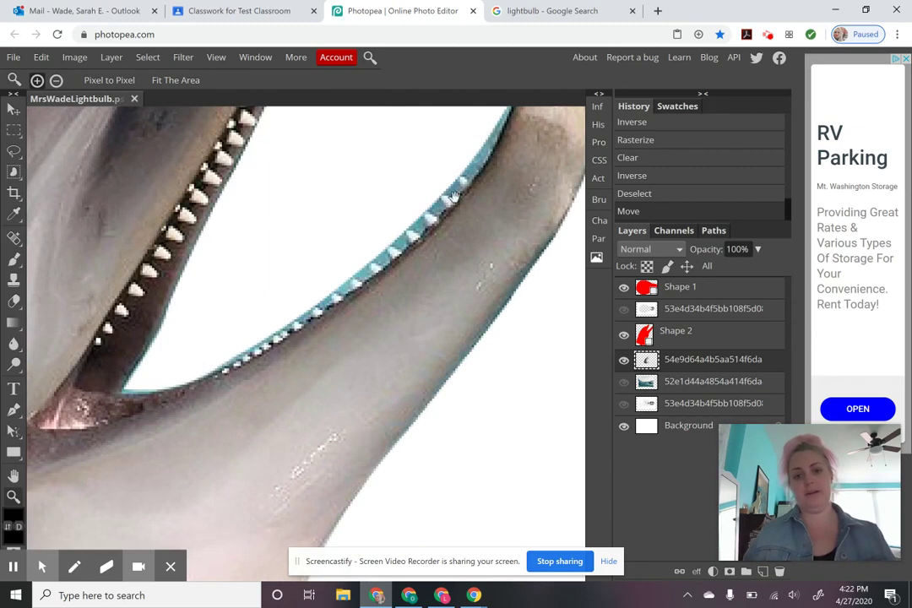
alt+click(454, 196)
alt+click(455, 196)
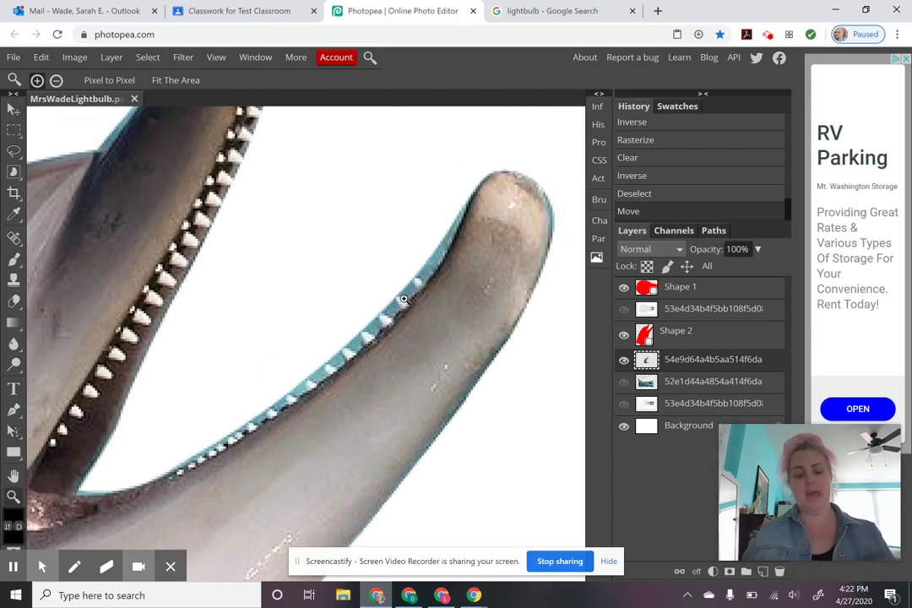
- Erase the leftover blue background between the dolphin's lower teeth with a soft 7 px eraser
click(14, 302)
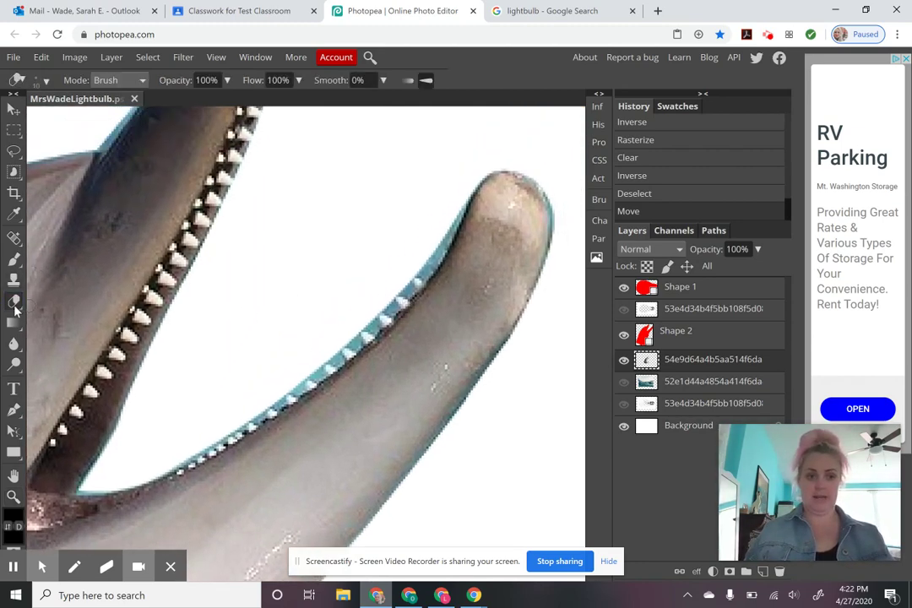
click(37, 80)
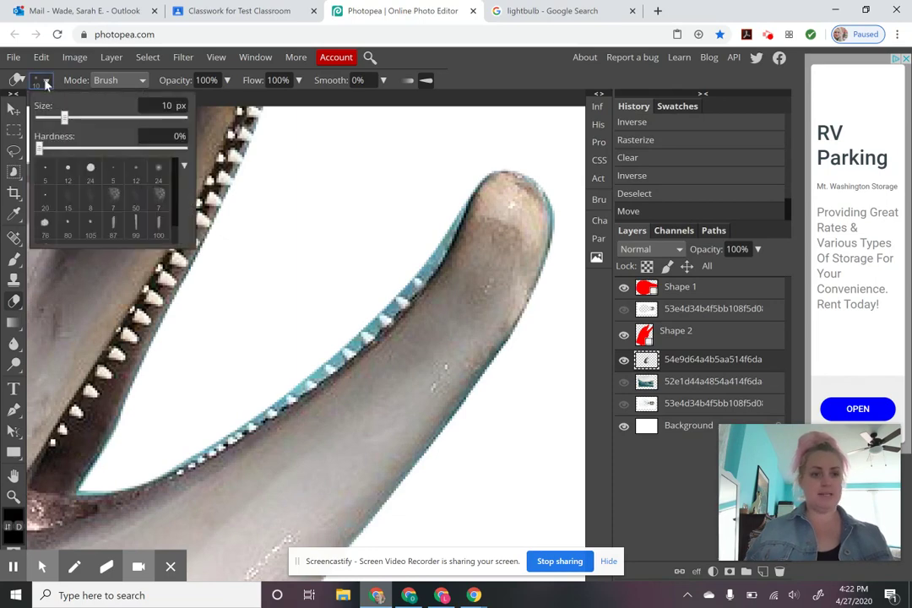
click(161, 173)
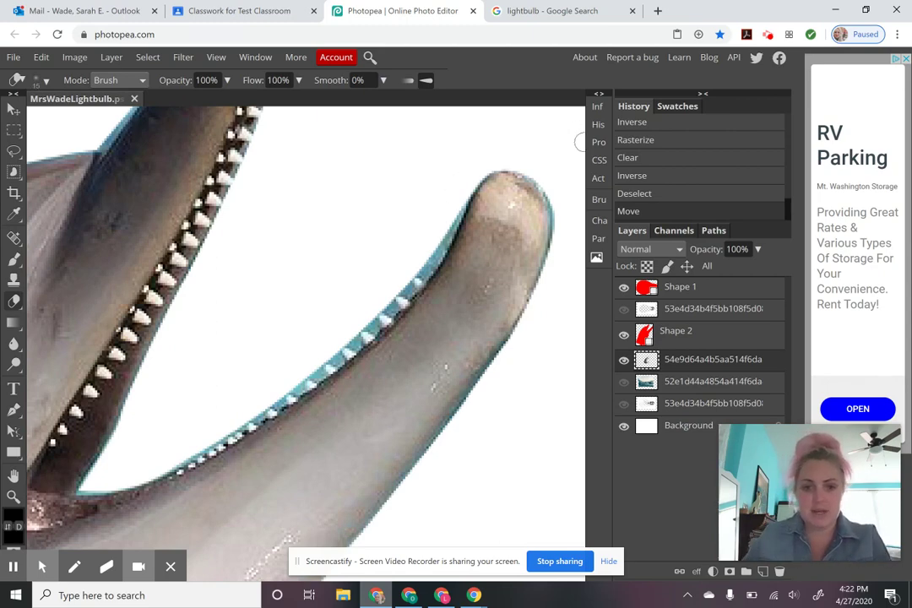
click(448, 210)
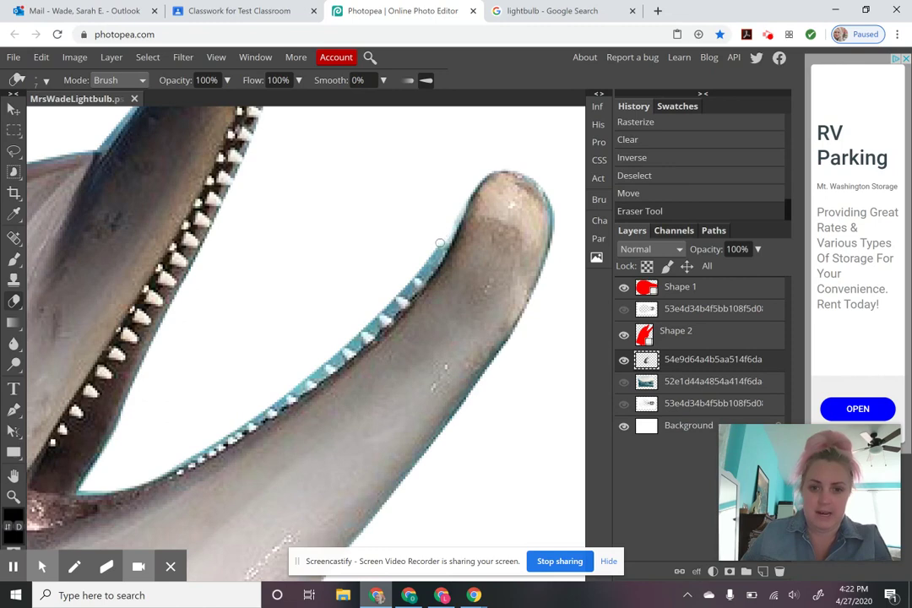
drag(435, 253, 367, 324)
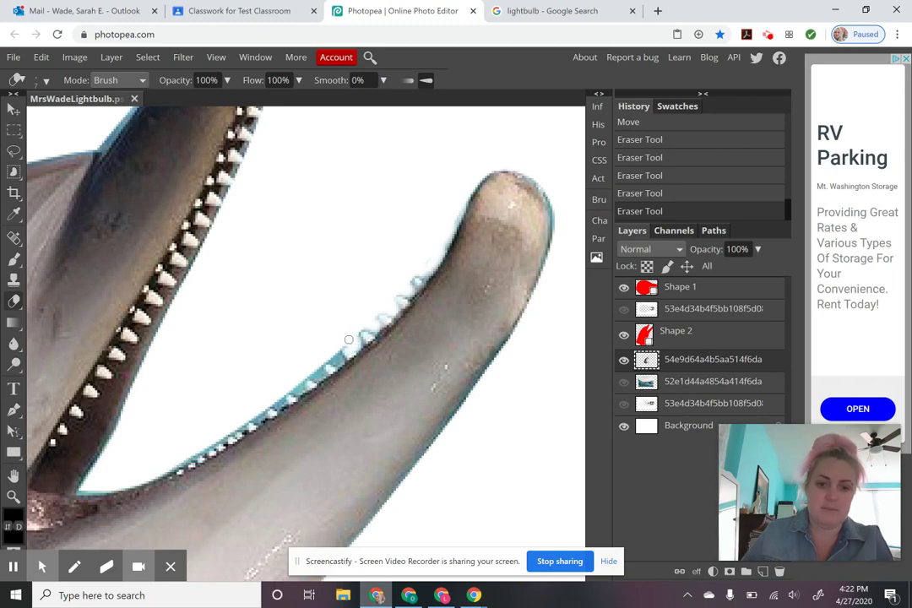
mouse_move(348, 340)
mouse_down()
mouse_move(339, 359)
mouse_move(299, 386)
mouse_up()
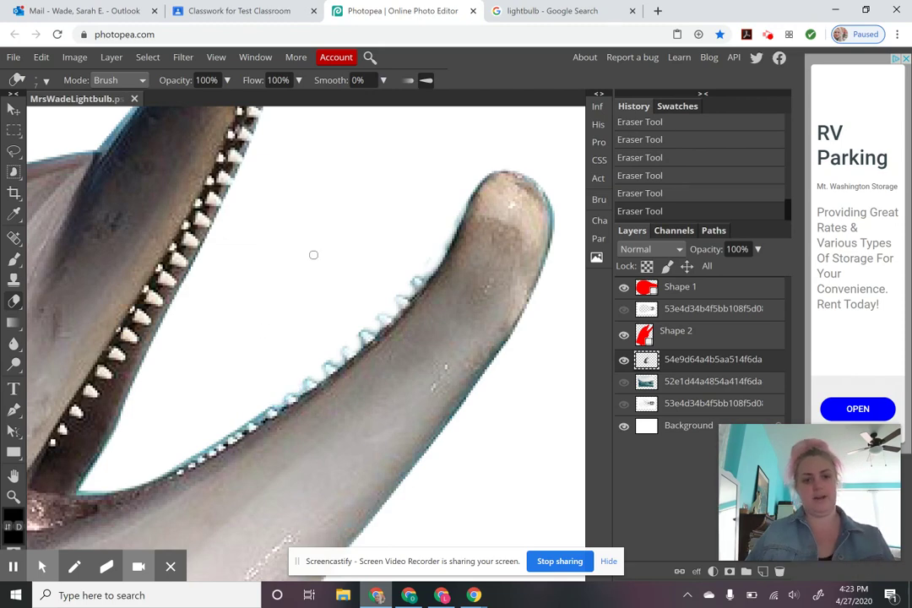
- Turn the upper light bulb layer and the ocean photo layer back on around the dolphin
key(z)
scroll(301, 245, down, 1)
scroll(300, 245, down, 5)
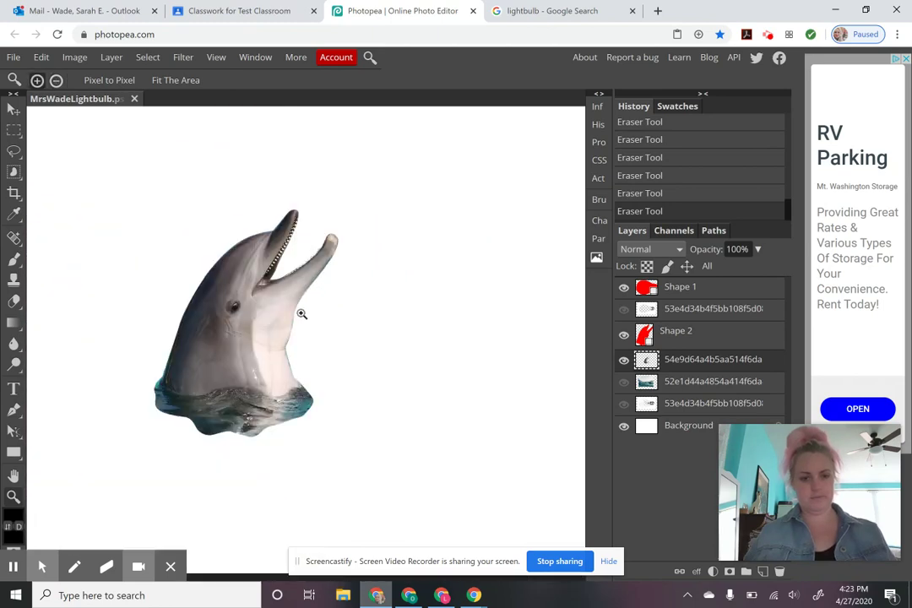
drag(301, 313, 395, 326)
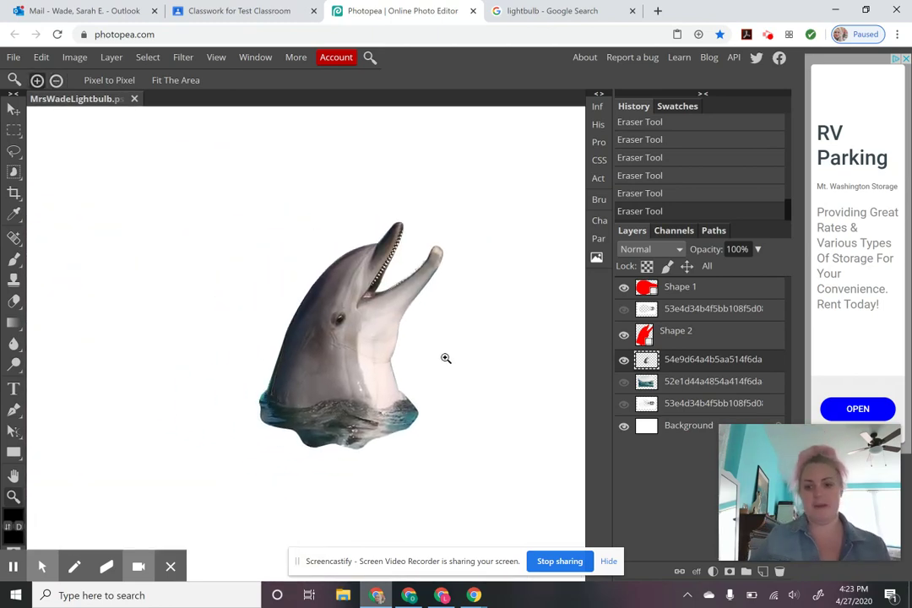
click(623, 309)
click(624, 382)
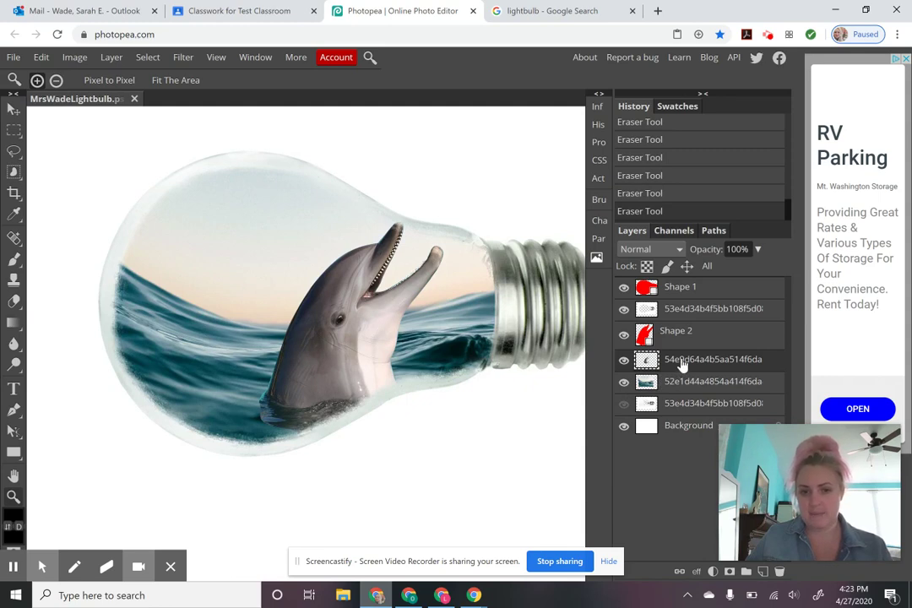
- Move the dolphin into the bulb's ocean, rotate it about 12° clockwise and scale it to about 76%
click(14, 108)
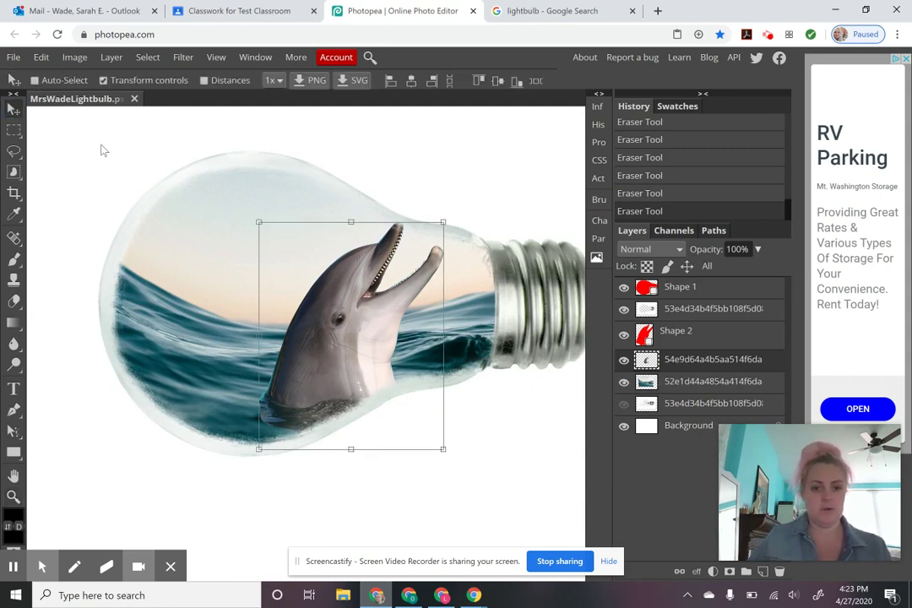
drag(362, 335, 296, 296)
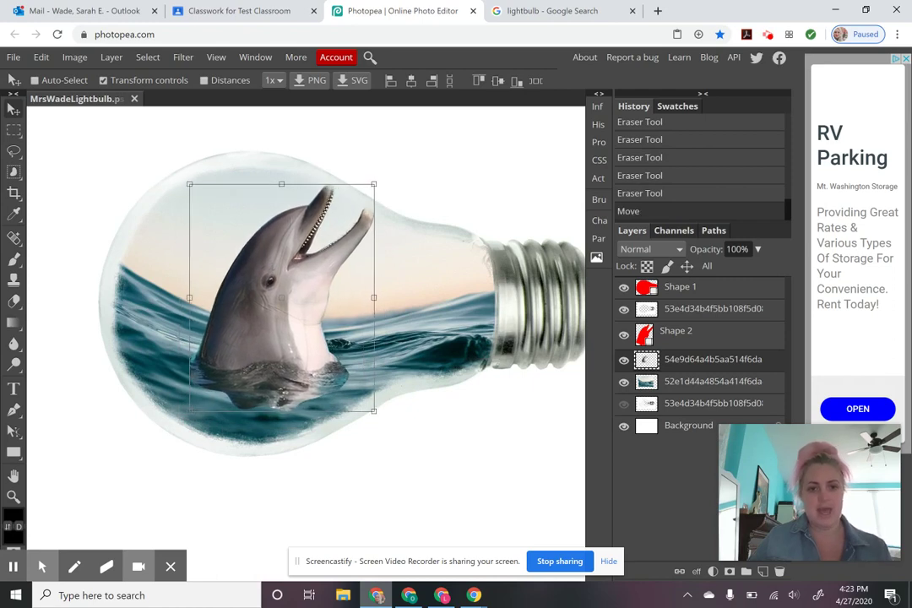
drag(330, 146, 361, 159)
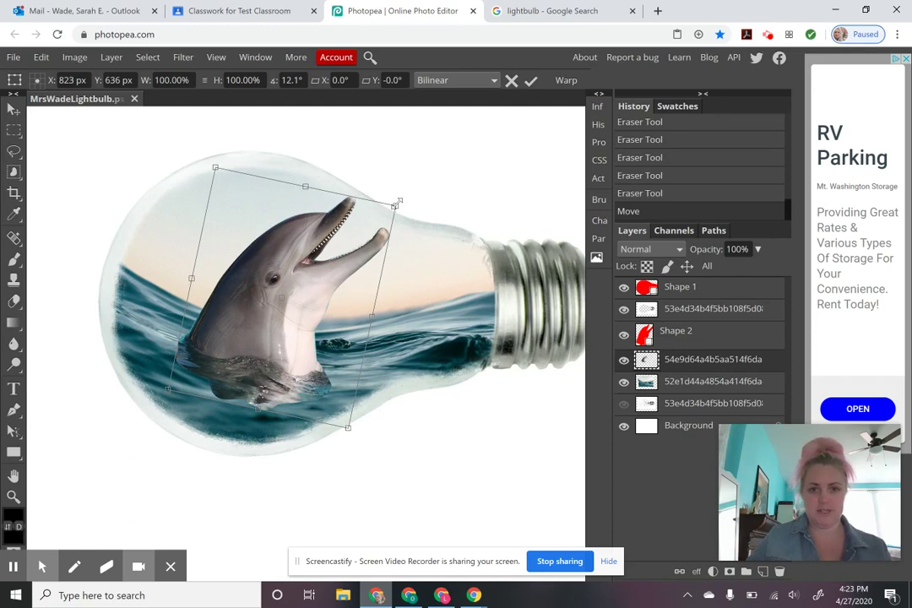
drag(398, 201, 341, 235)
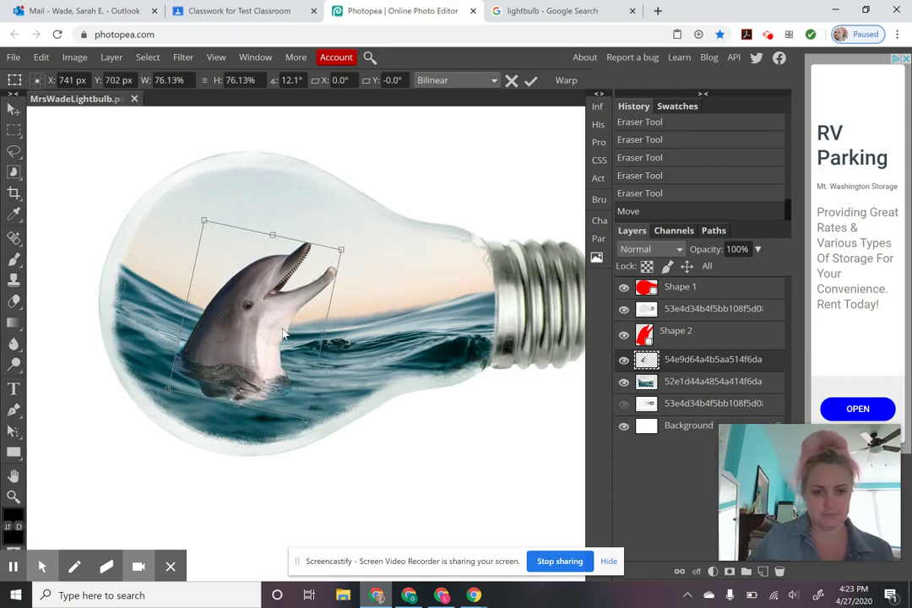
drag(284, 333, 304, 317)
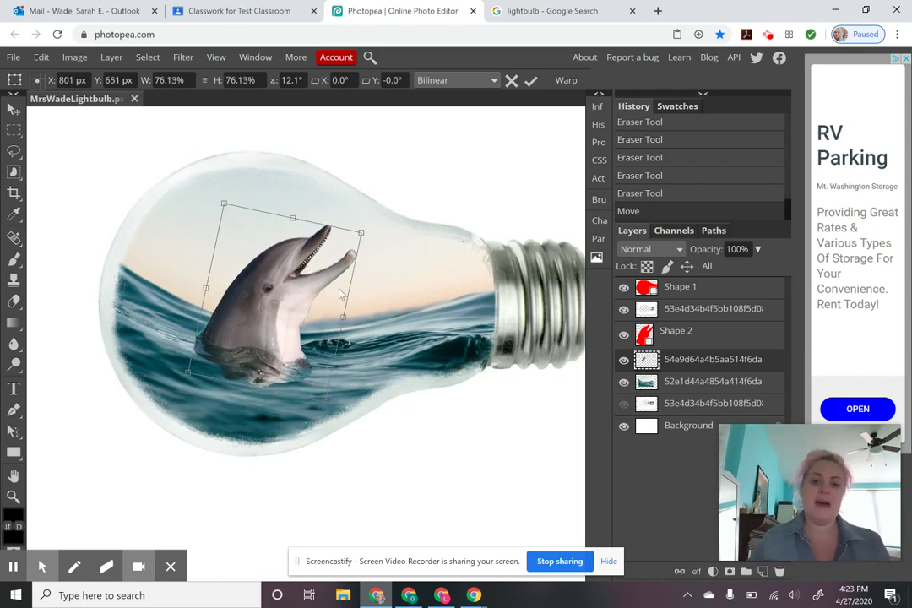
key(Return)
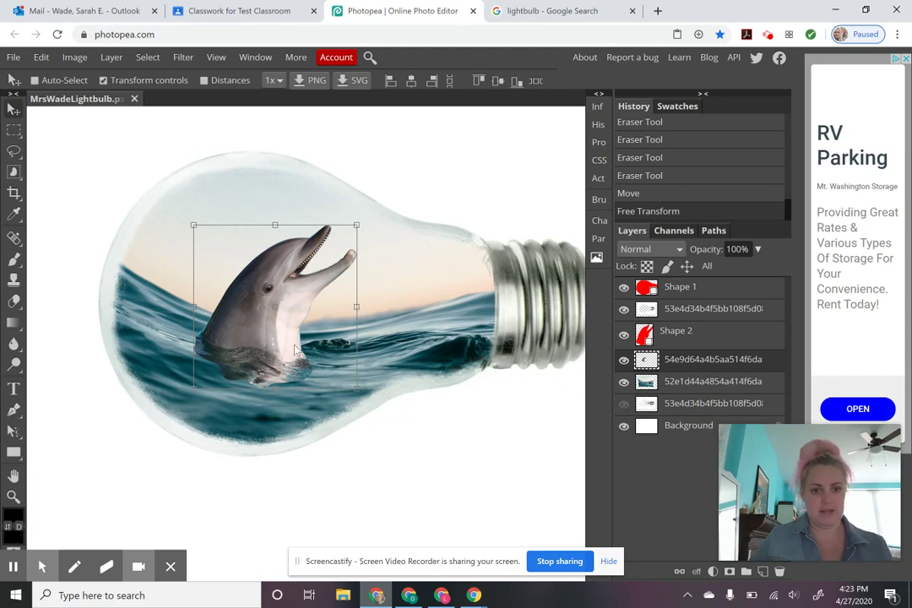
- Examine closely how the cut-out water at the dolphin's base meets the surrounding ocean
key(z)
click(282, 378)
click(283, 379)
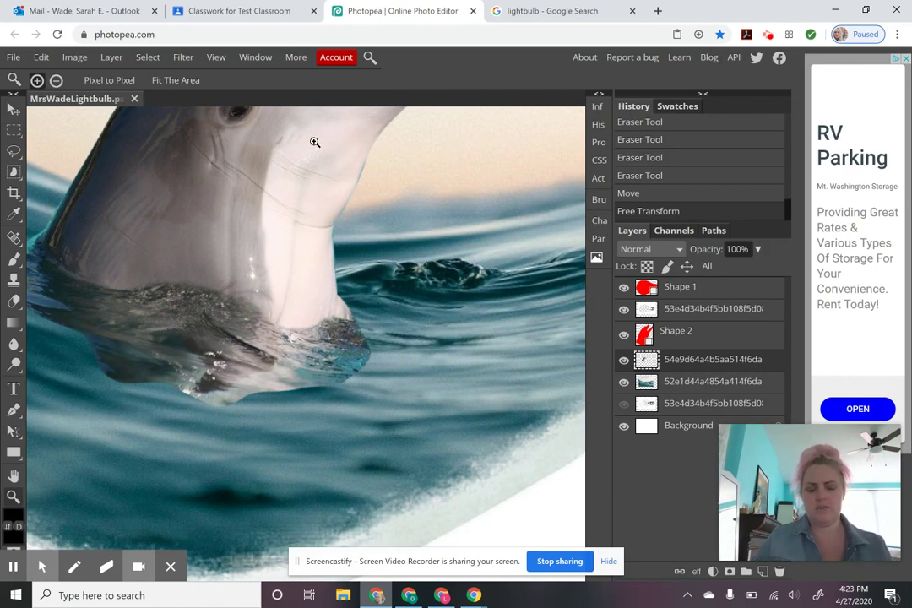
alt+click(398, 358)
alt+click(397, 360)
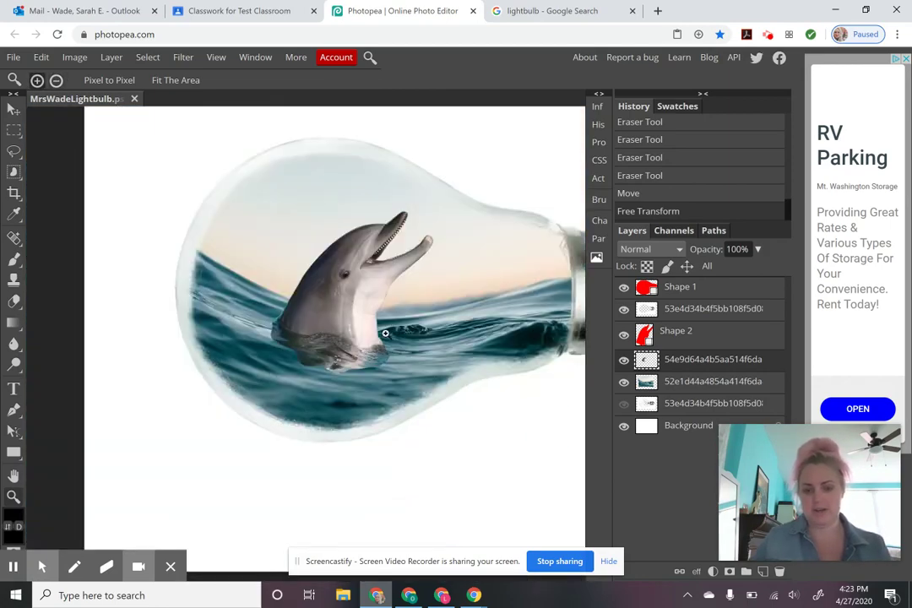
click(377, 317)
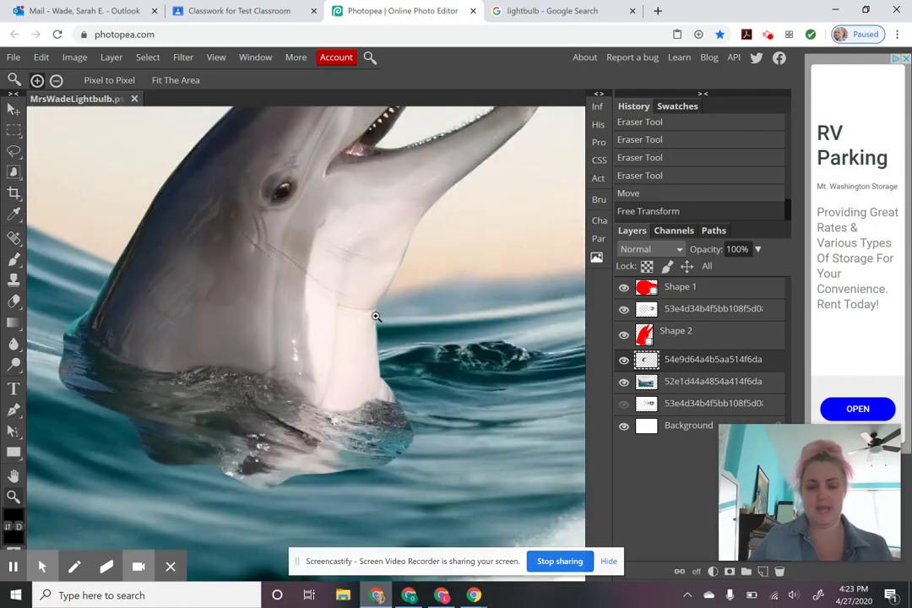
alt+click(410, 414)
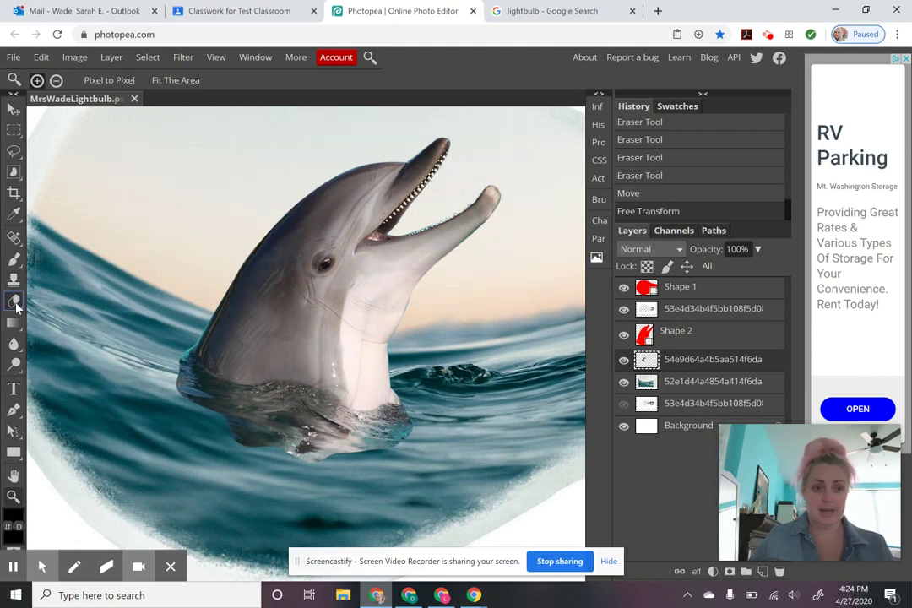
- Set the eraser to the soft 24 px brush with 54% opacity and 54% flow
click(14, 300)
click(42, 81)
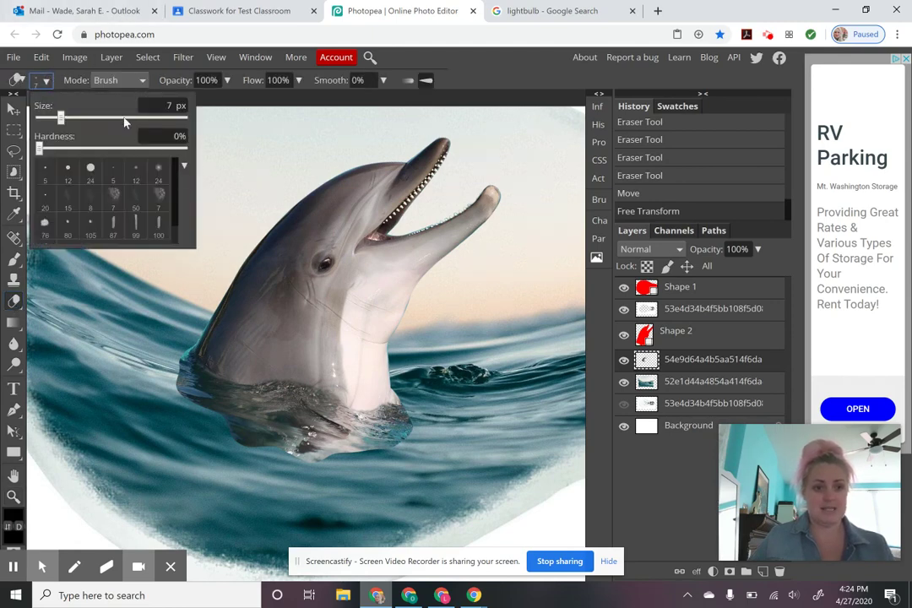
click(162, 173)
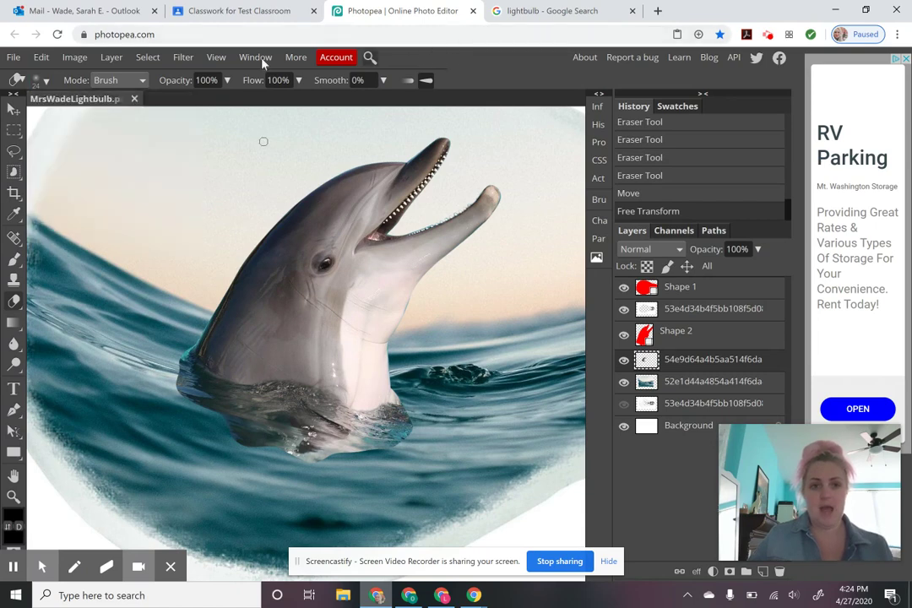
click(230, 79)
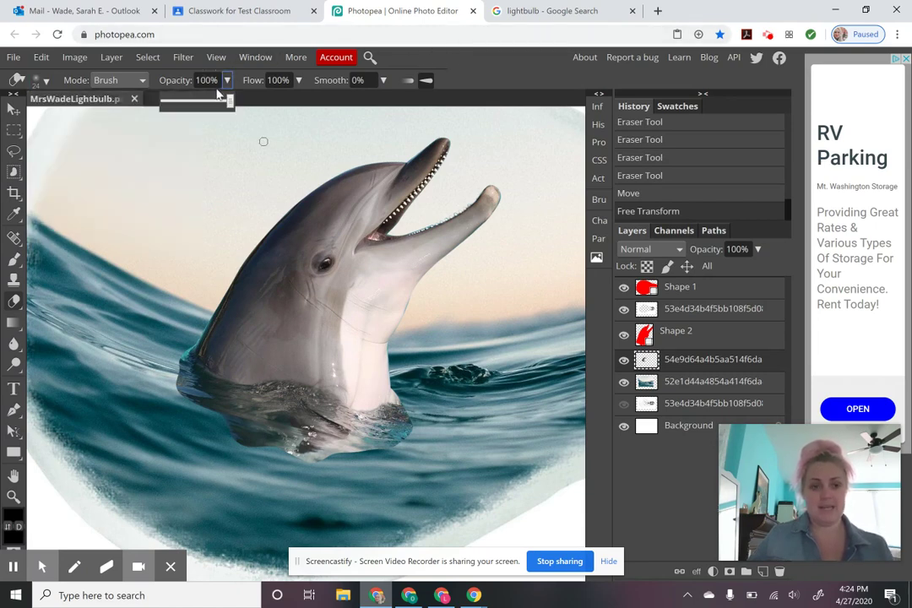
click(204, 101)
drag(204, 102, 201, 101)
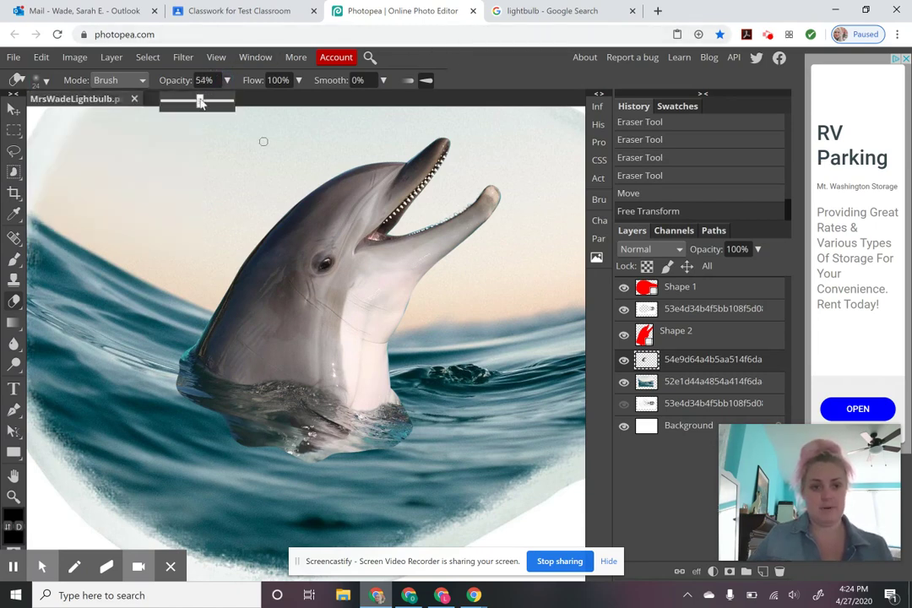
click(299, 79)
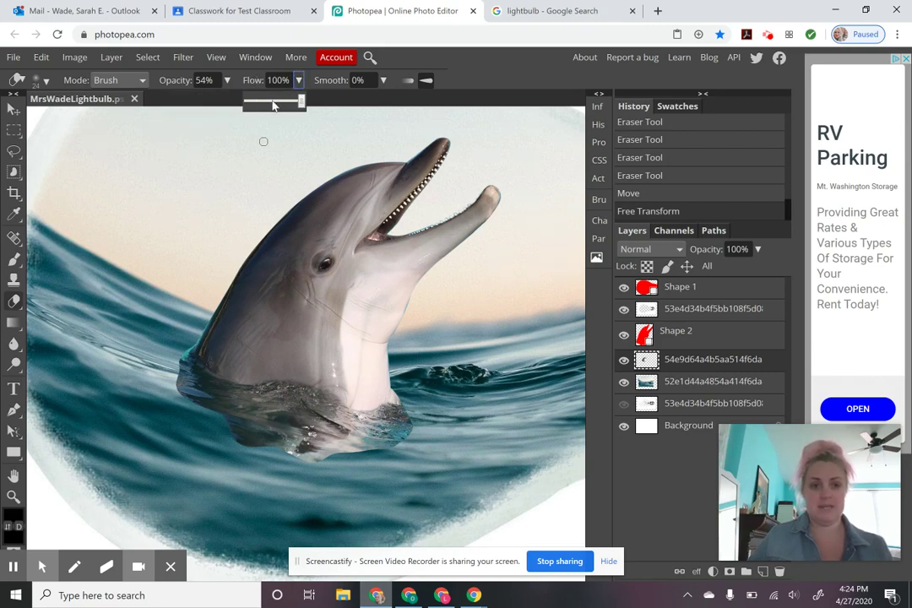
click(273, 103)
drag(273, 103, 278, 105)
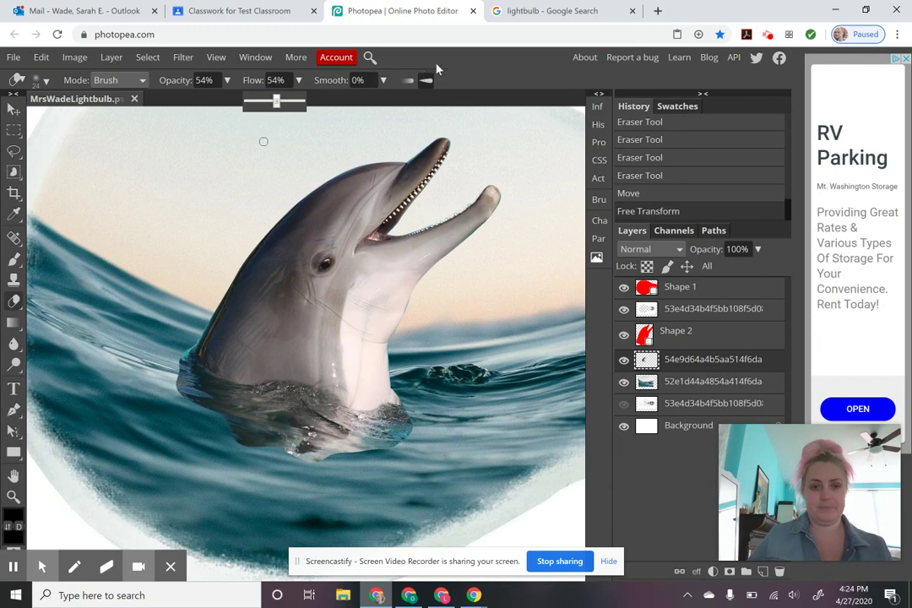
- Enlarge the eraser to 80 px and fade the cut-out water around the dolphin's base into the ocean, comparing with the layer hidden
drag(304, 291, 385, 319)
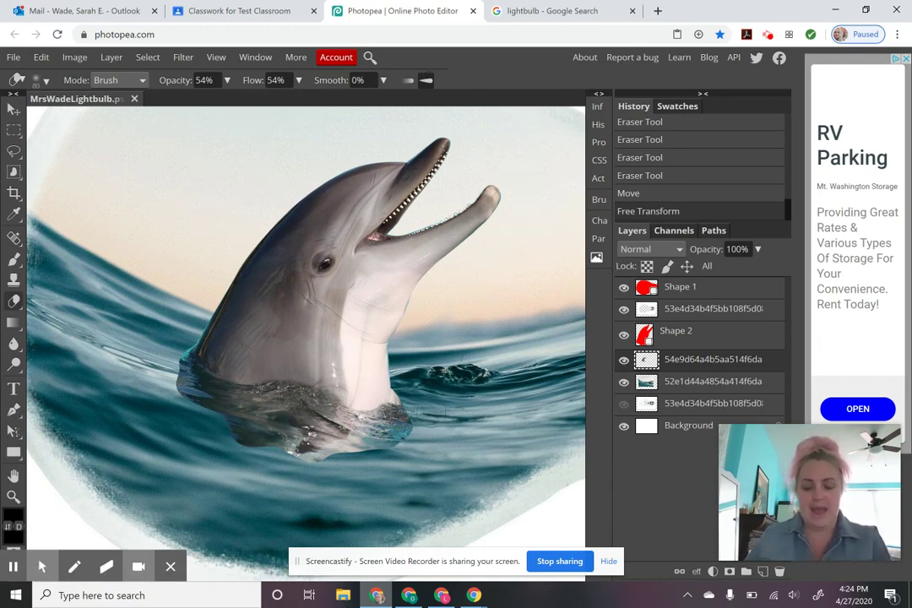
click(623, 360)
click(623, 360)
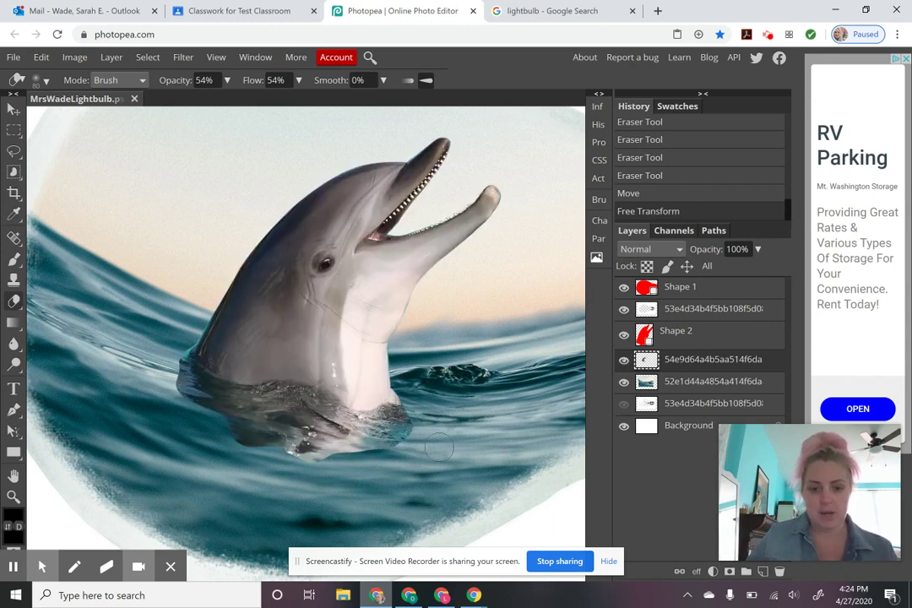
mouse_move(432, 429)
mouse_down()
mouse_move(379, 456)
mouse_move(403, 443)
mouse_up()
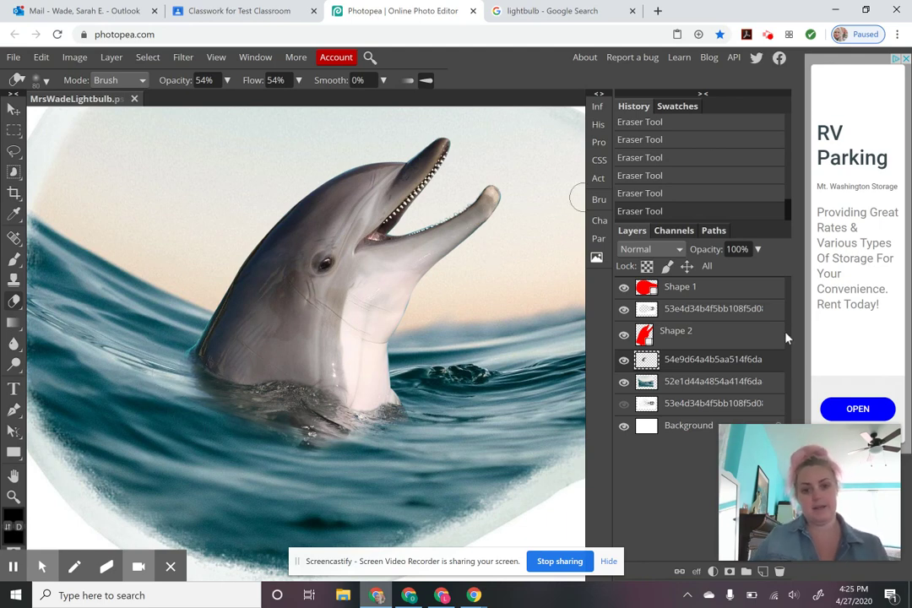
click(624, 361)
click(624, 360)
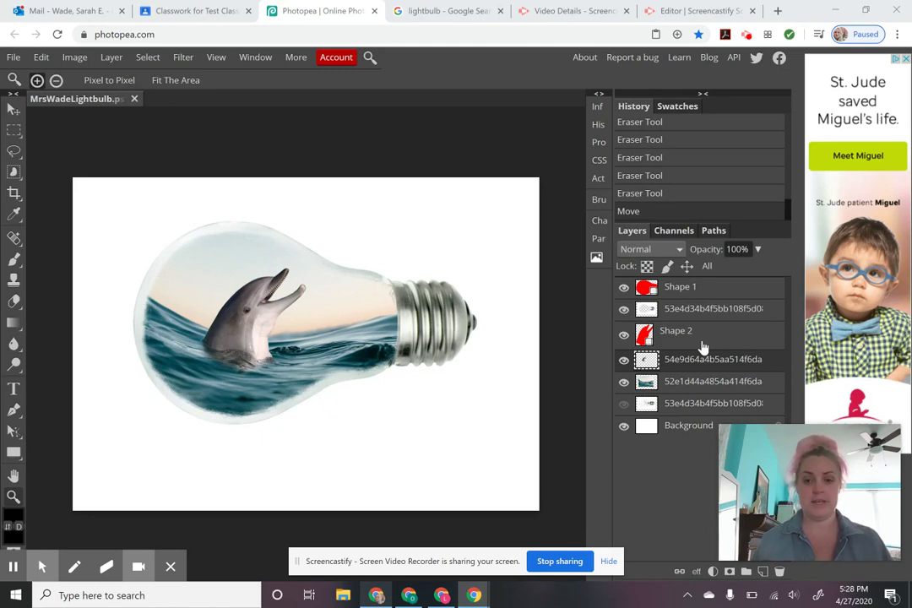
- Review the bulb outline in Shape 1 with its Make Selection option, the dolphin outline in Shape 2 and the dolphin photo layer
click(685, 290)
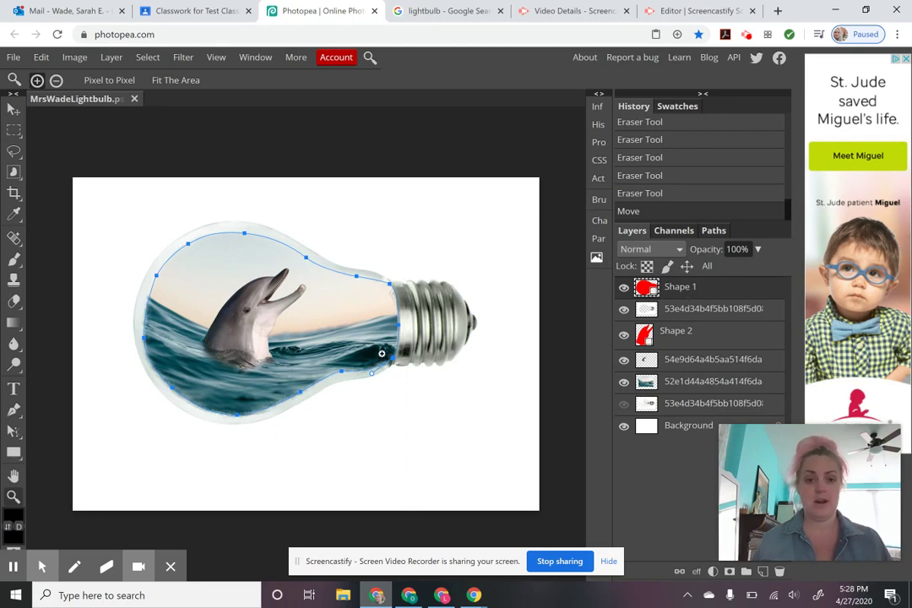
click(13, 414)
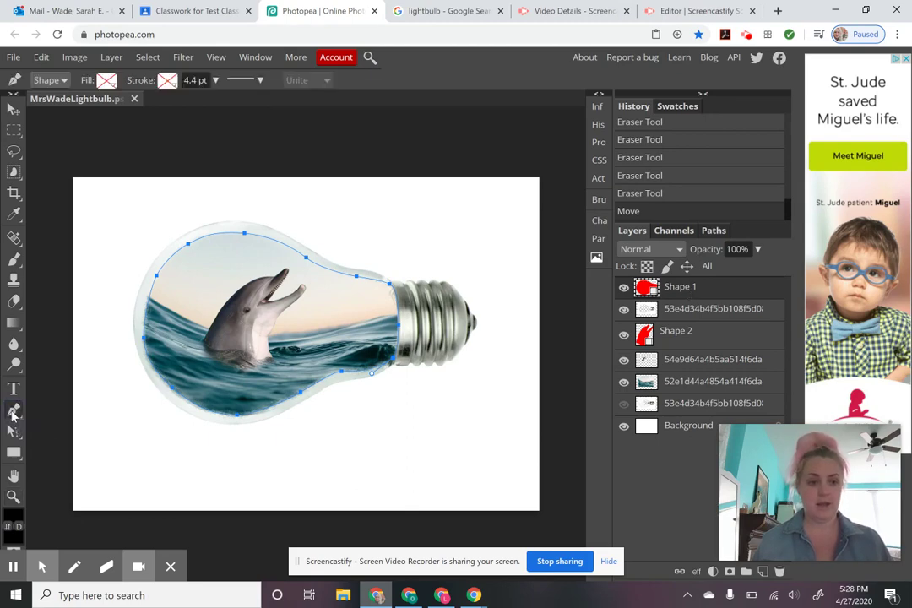
right_click(308, 329)
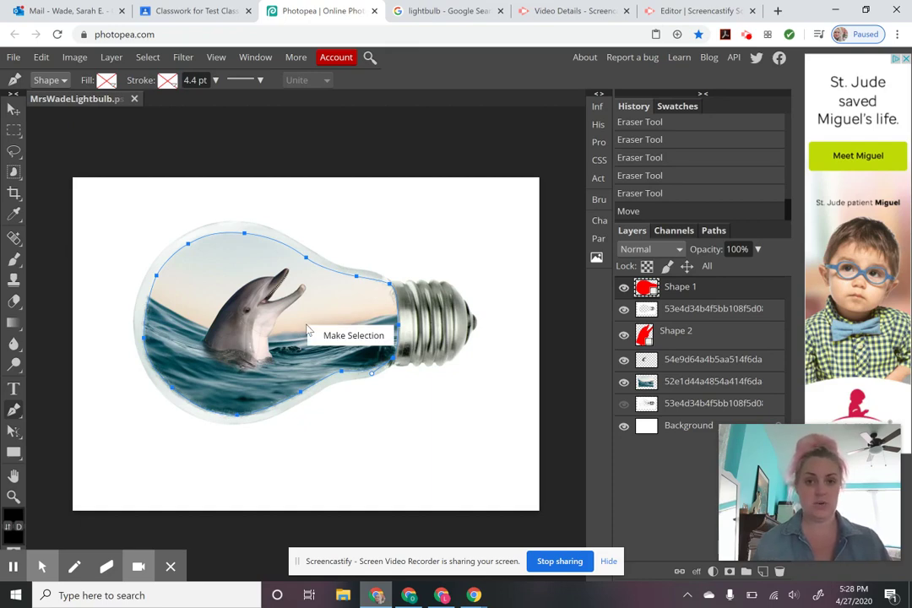
click(694, 344)
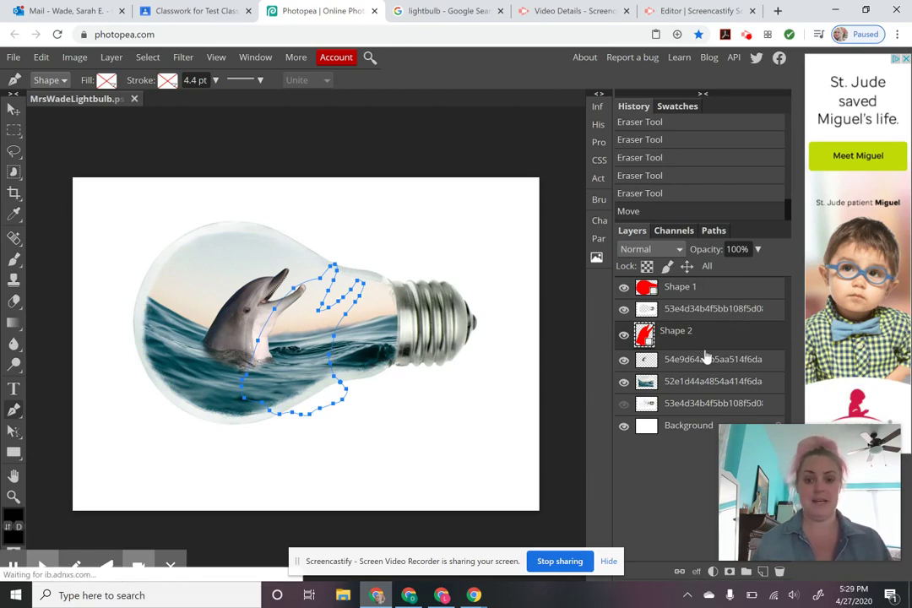
click(675, 363)
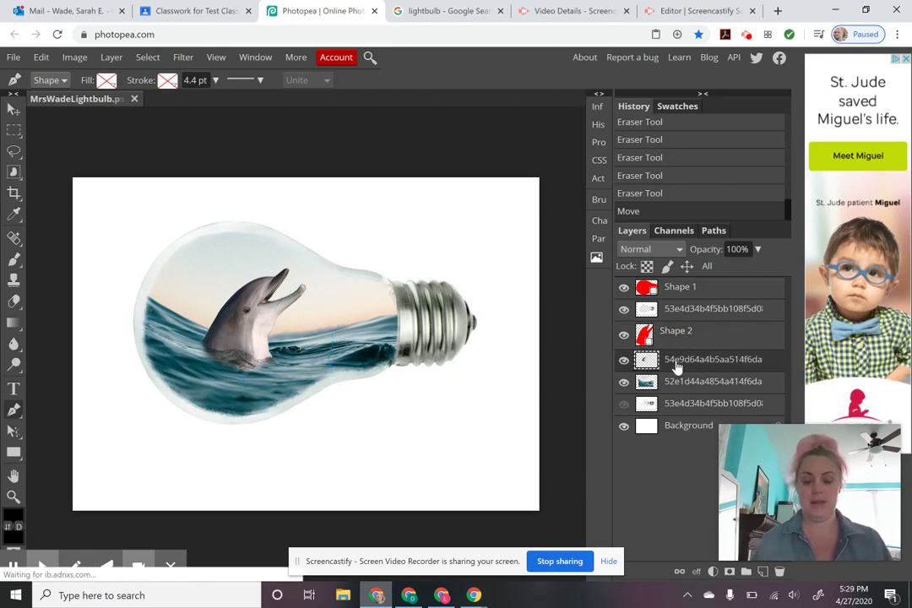
click(675, 349)
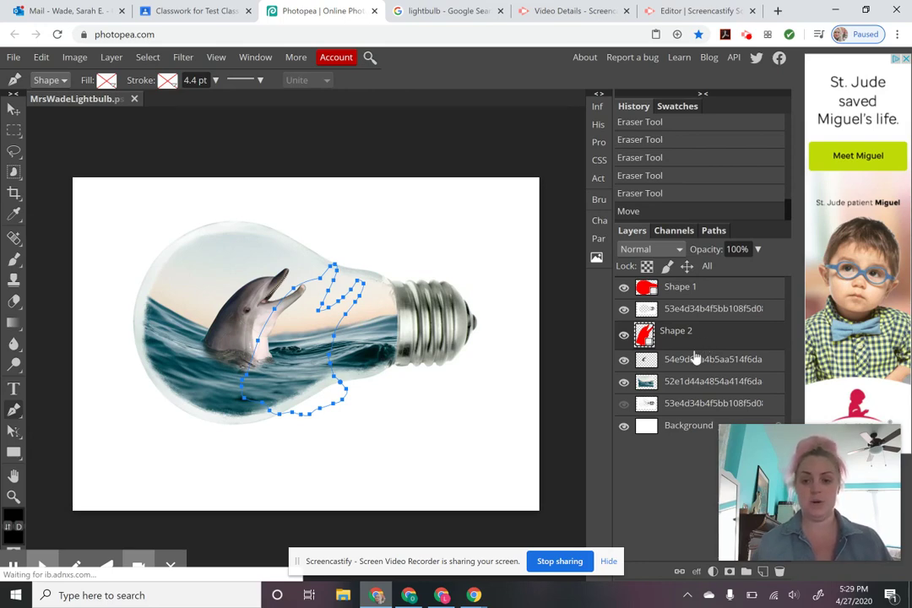
- Select the ocean photo layer and save the light bulb project as a PSD file
click(680, 386)
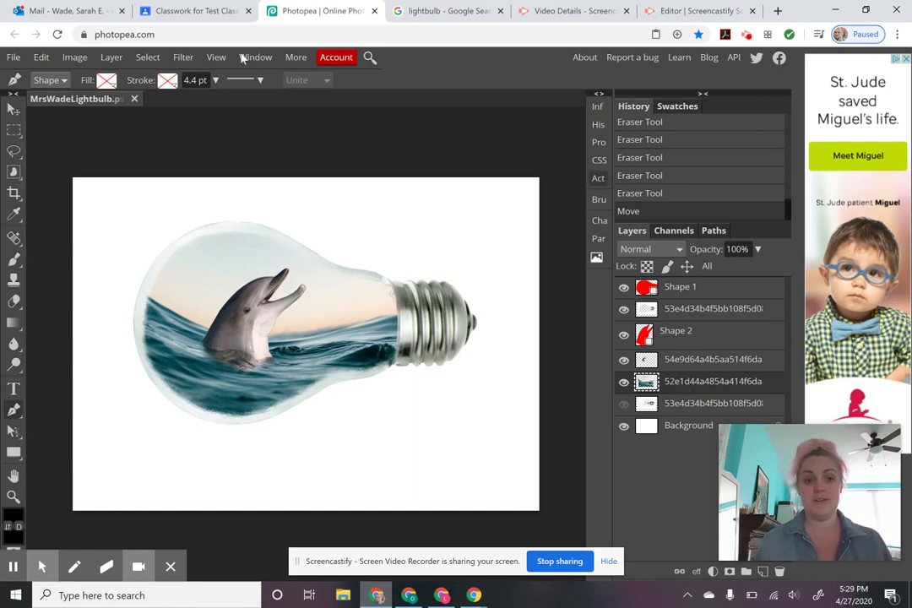
click(11, 57)
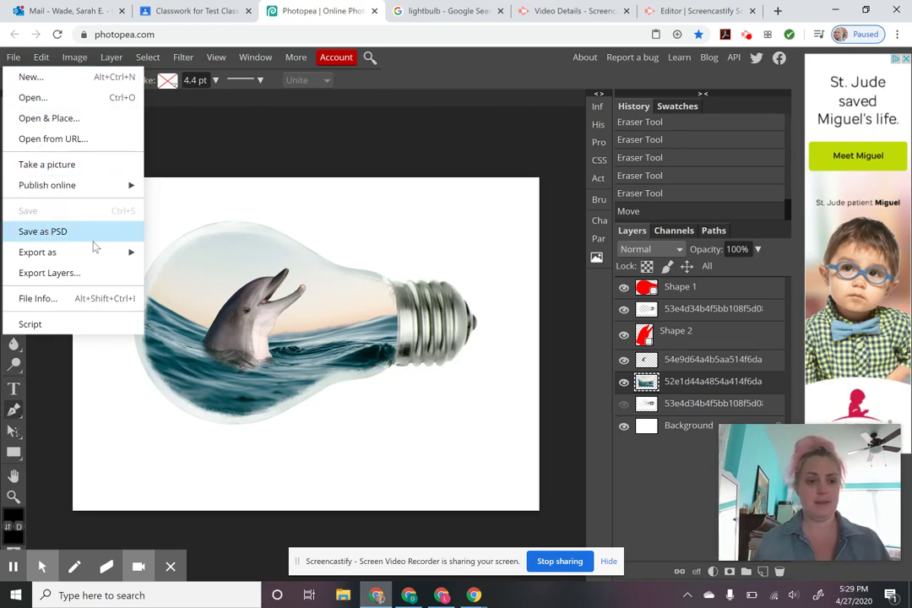
click(92, 277)
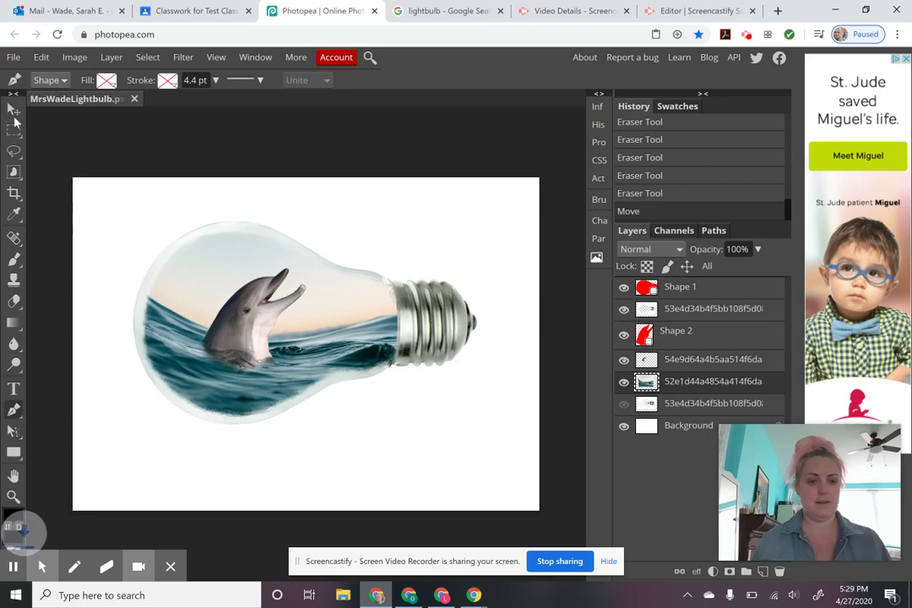
- Export the finished light bulb image as a JPG at 2100 × 1500 px and 70% quality
click(14, 61)
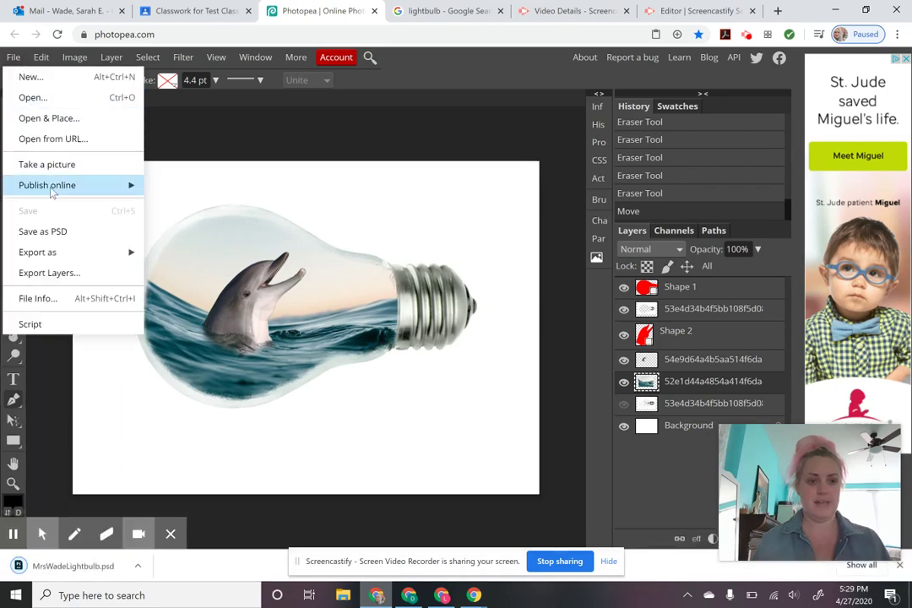
mouse_move(61, 255)
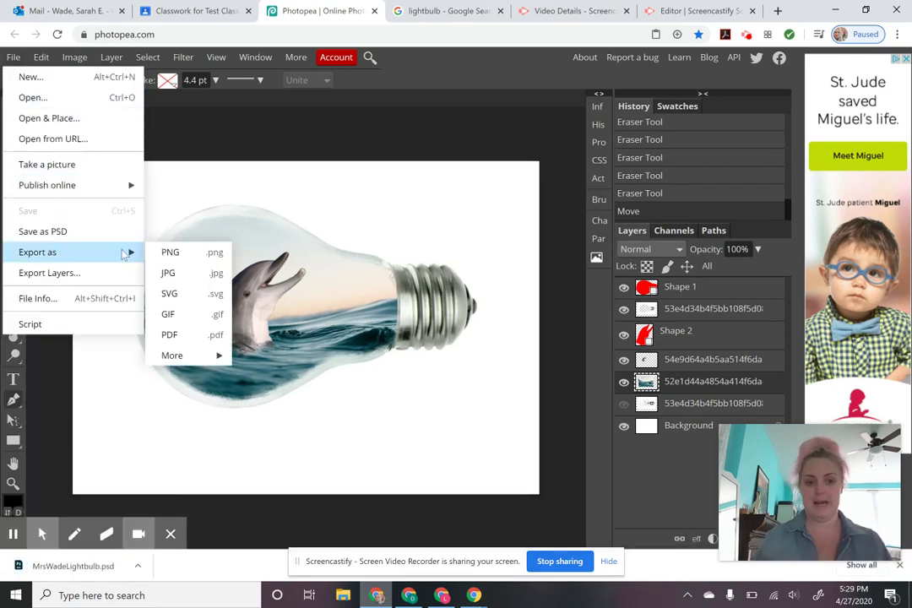
click(190, 274)
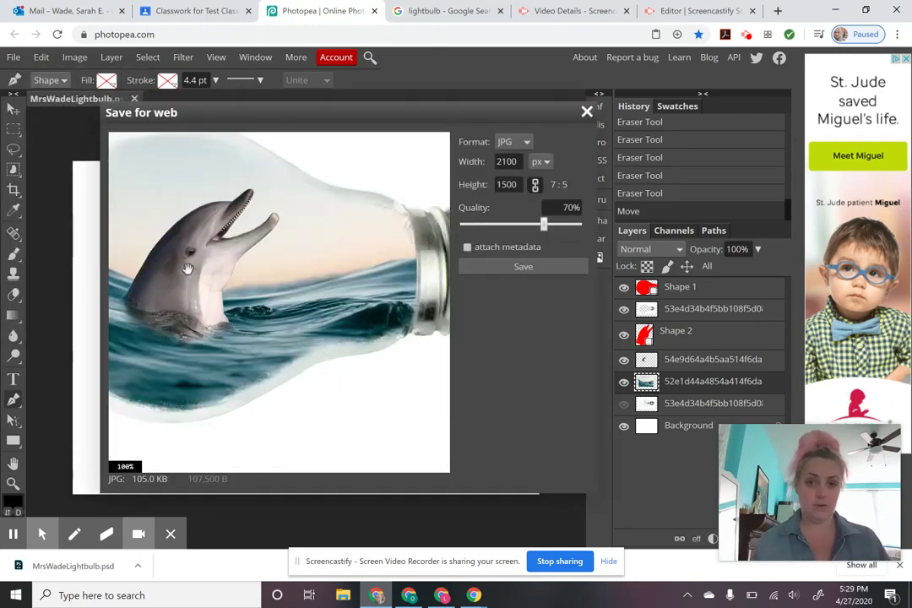
click(541, 270)
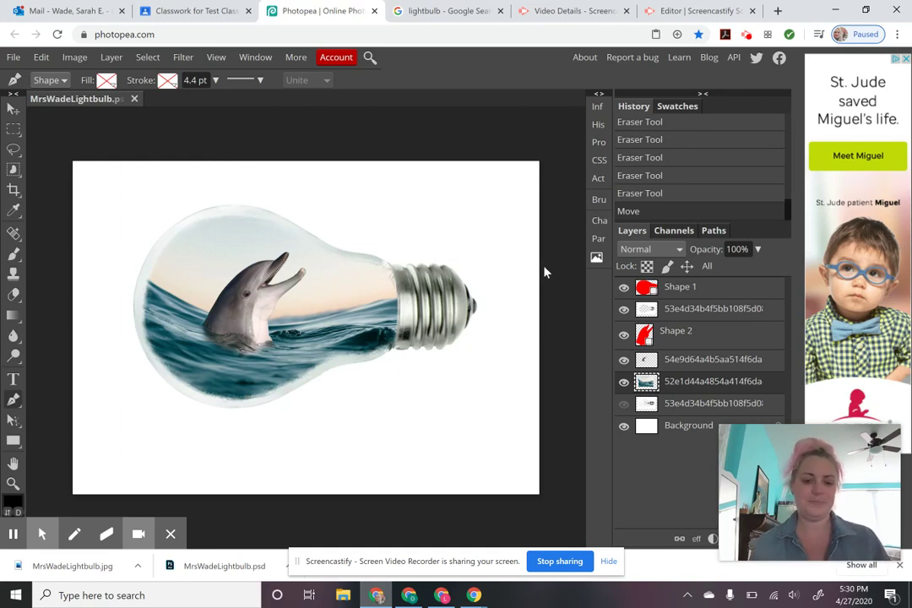
- Switch to Google Classroom and upload the exported light bulb JPG from Downloads to the Light Bulb Photo Manipulation assignment
click(410, 596)
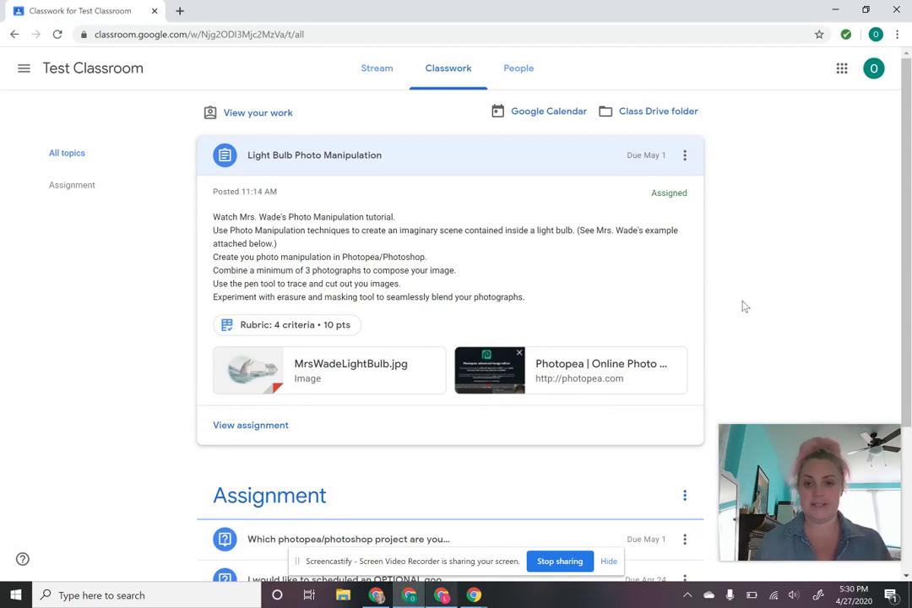
click(241, 431)
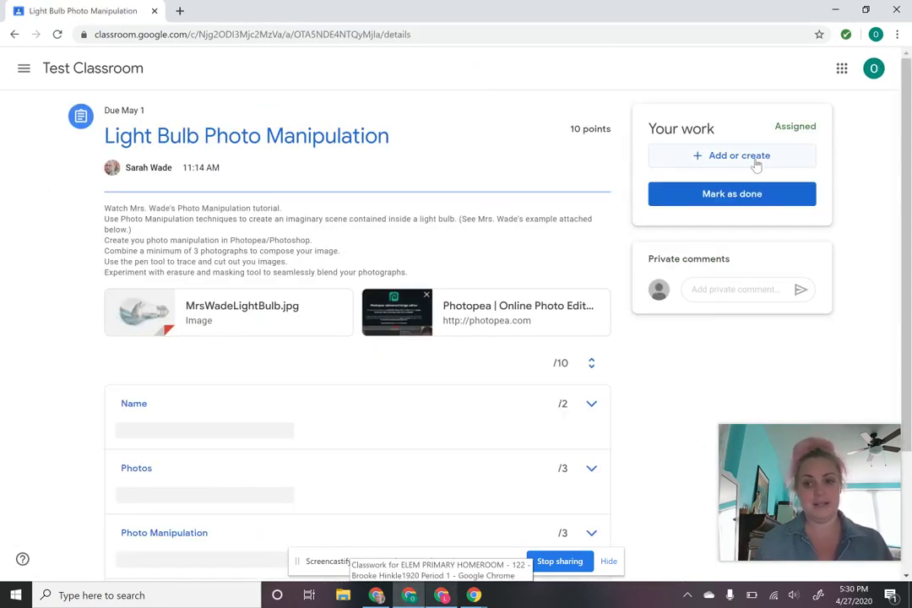
click(754, 157)
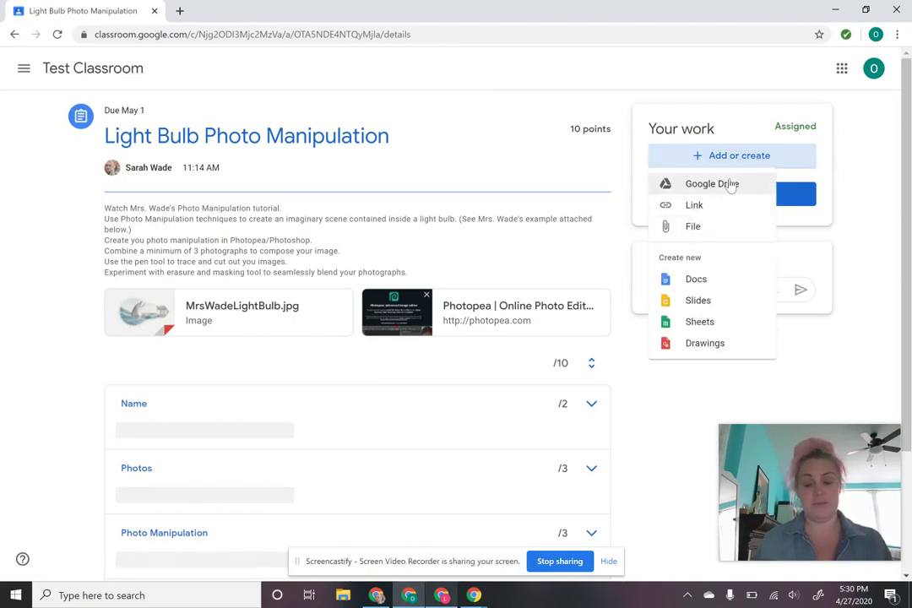
click(705, 229)
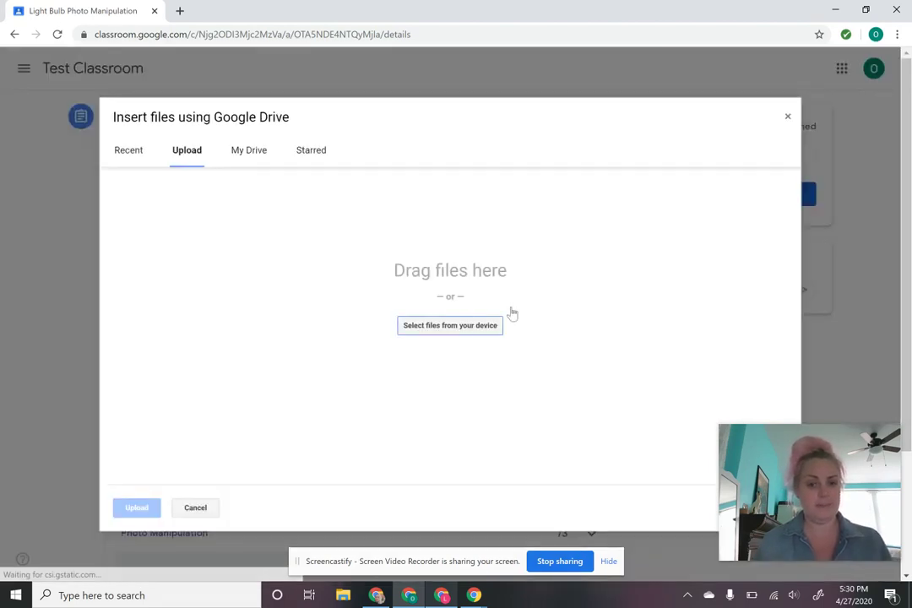
click(426, 325)
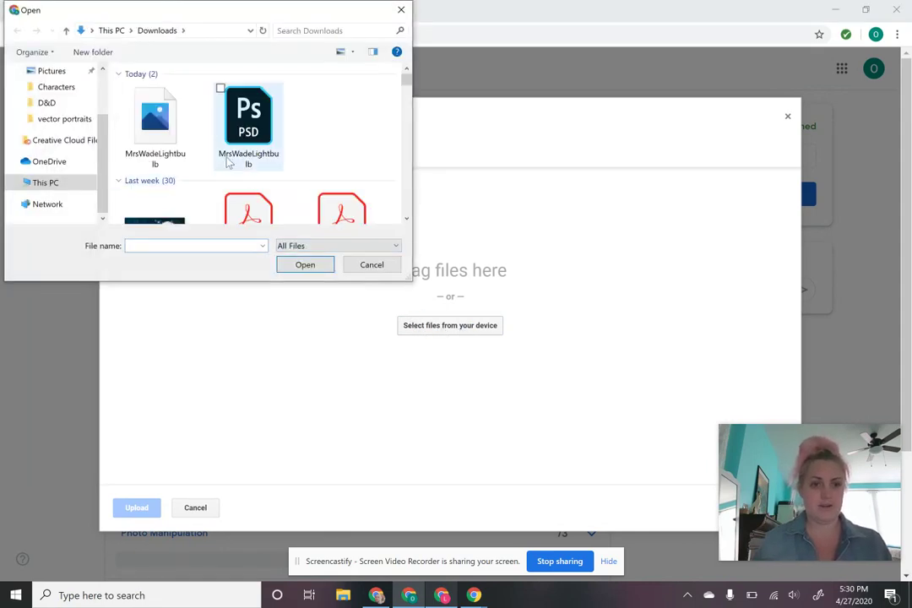
click(156, 126)
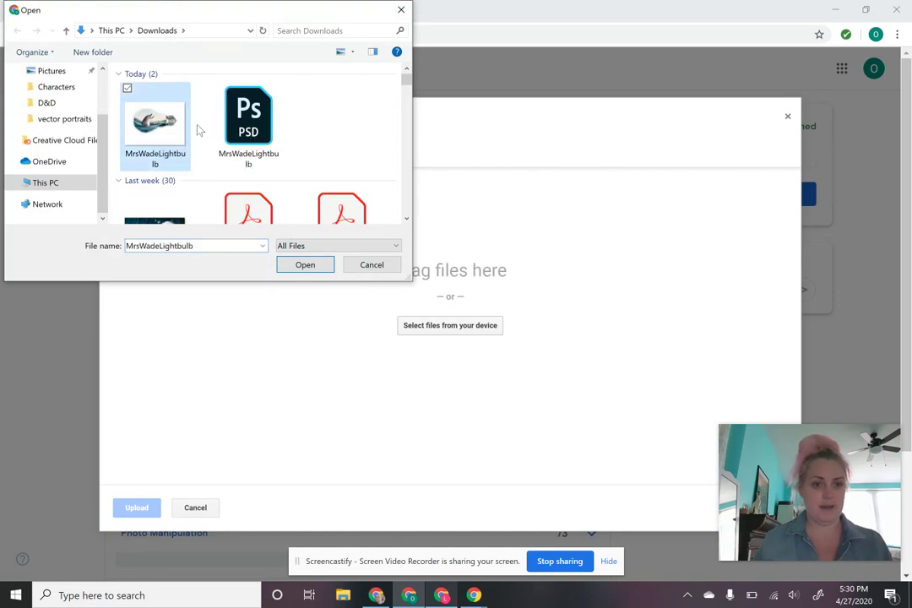
click(304, 265)
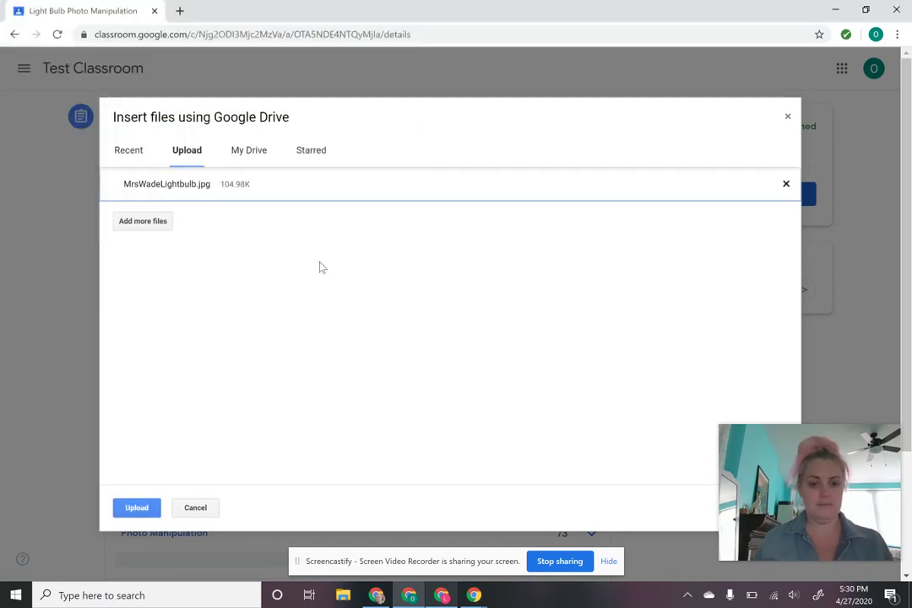
click(133, 509)
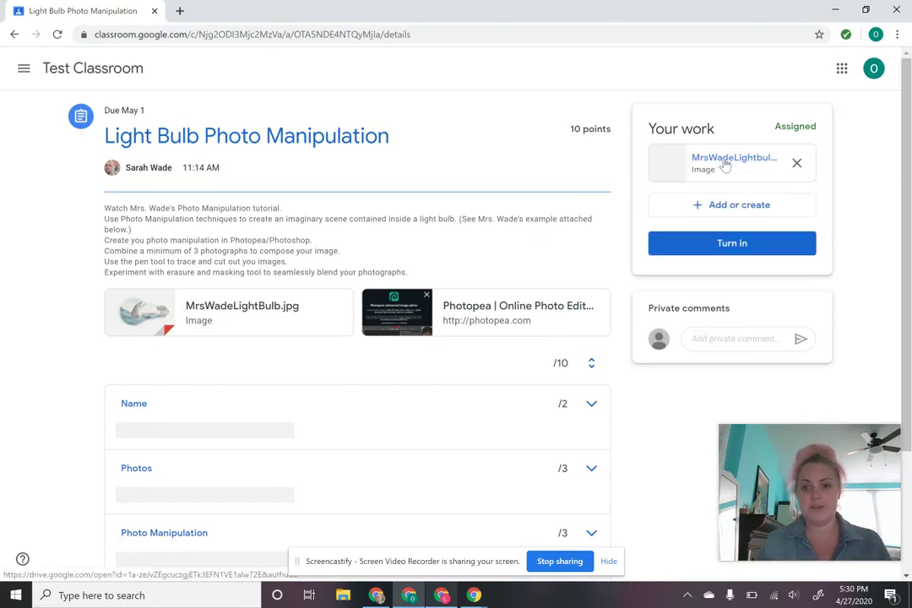
- Turn in the Light Bulb Photo Manipulation assignment with the attached JPG
click(731, 245)
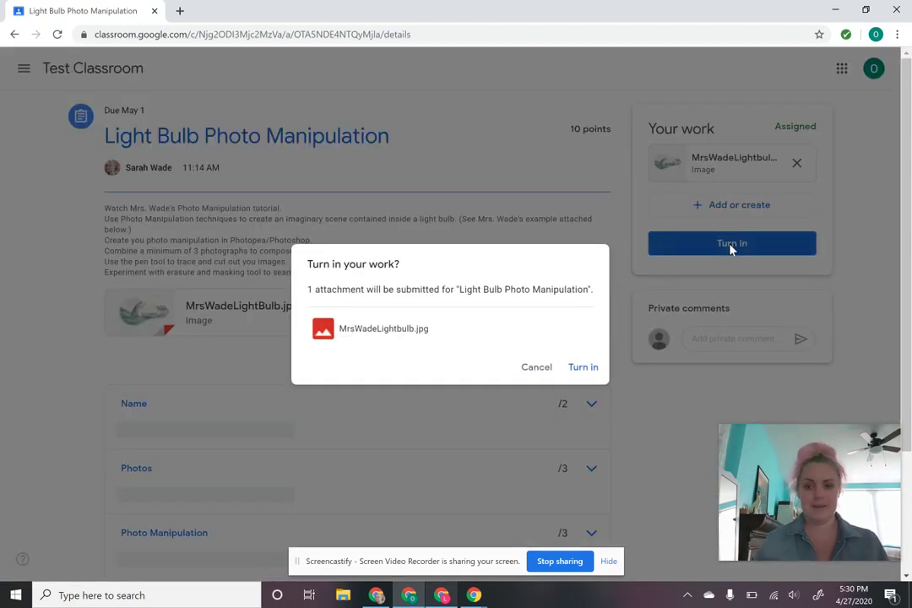
click(583, 367)
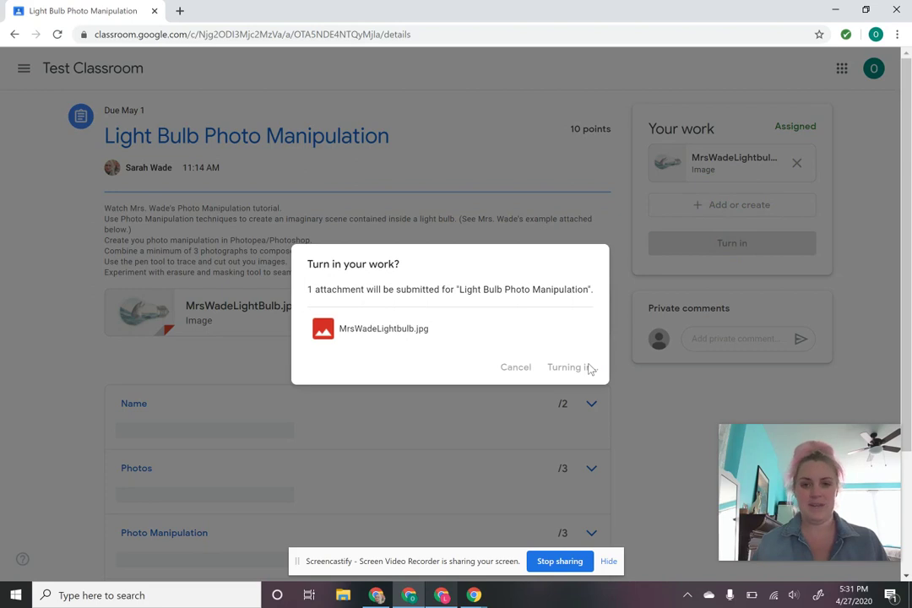